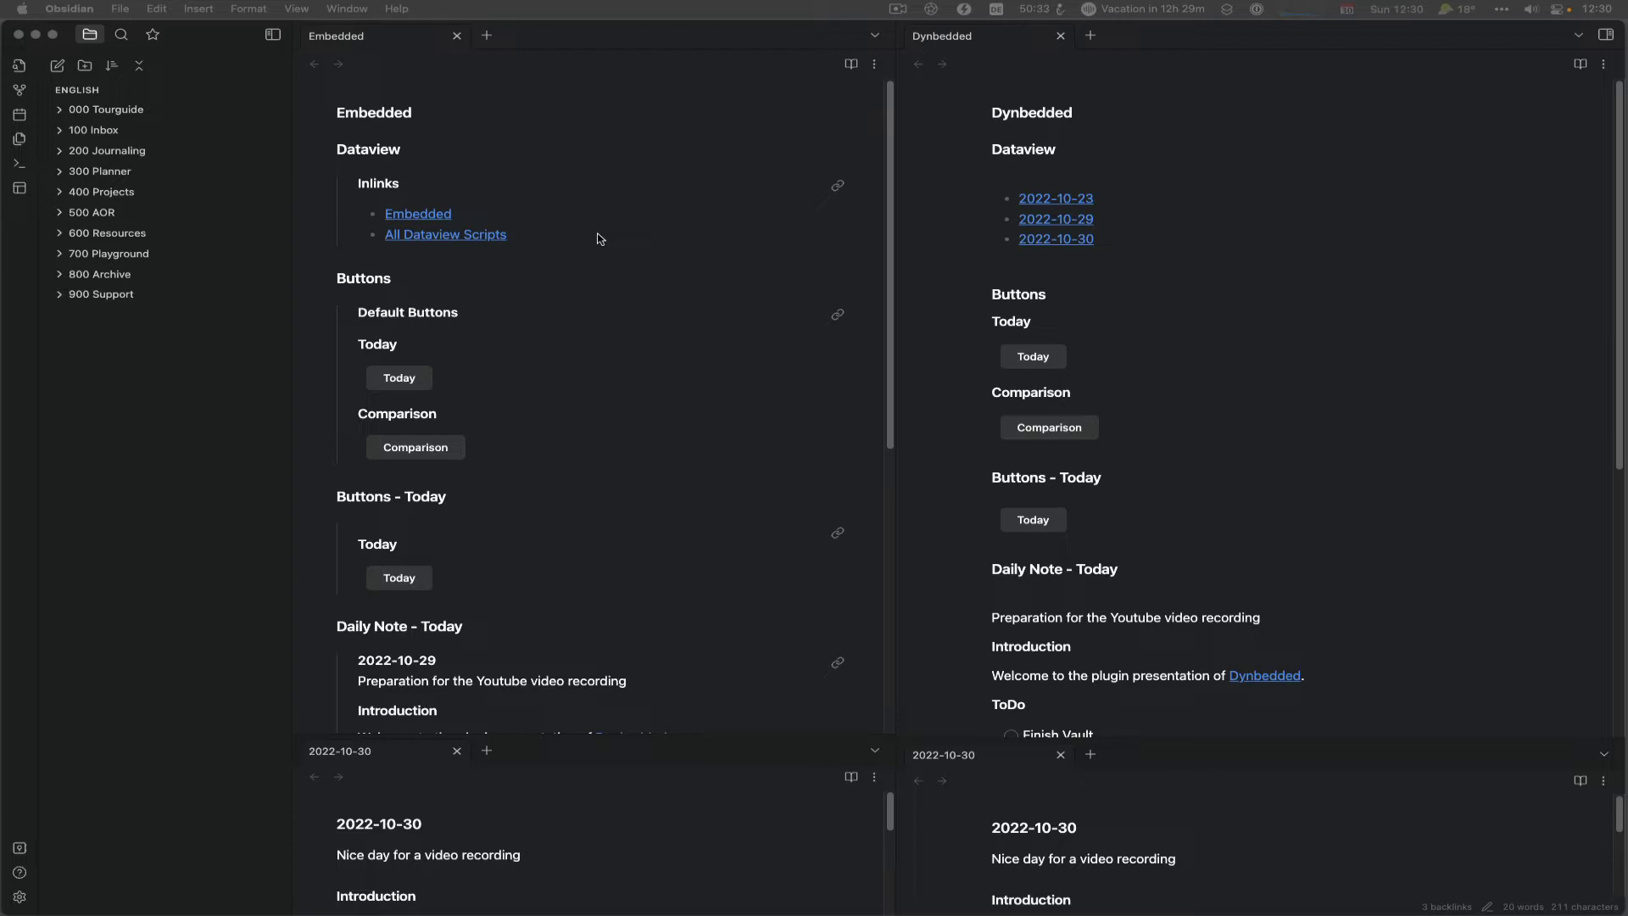
Toggle the Inlinks embed source in the Embedded note, then open the embedded Inlinks note and return
click(393, 136)
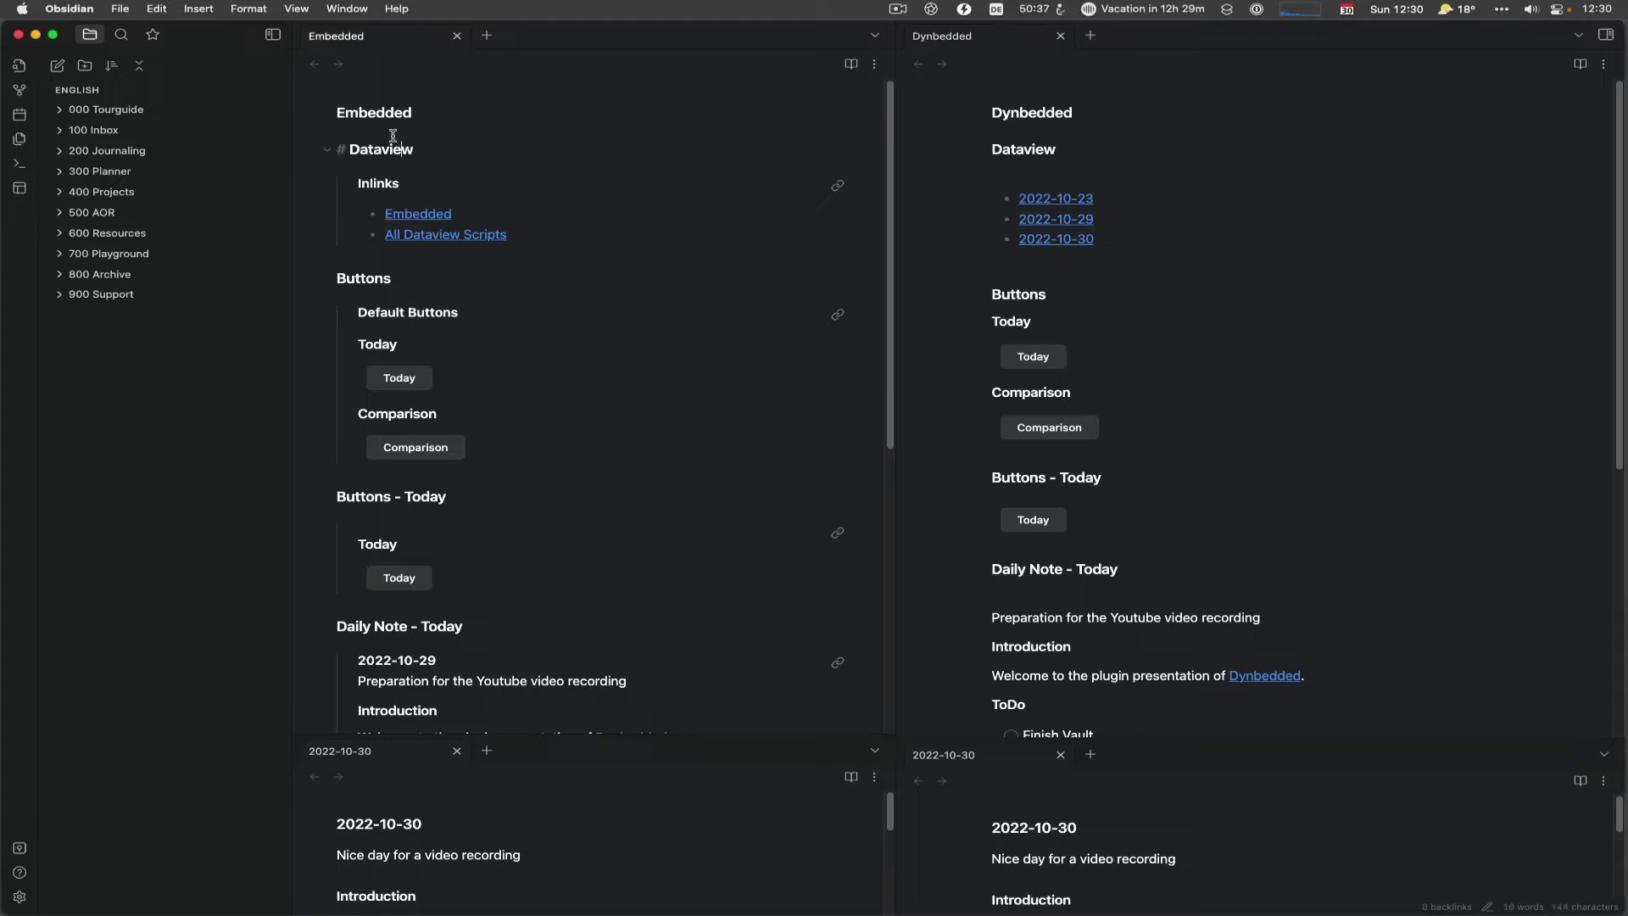
key(Down)
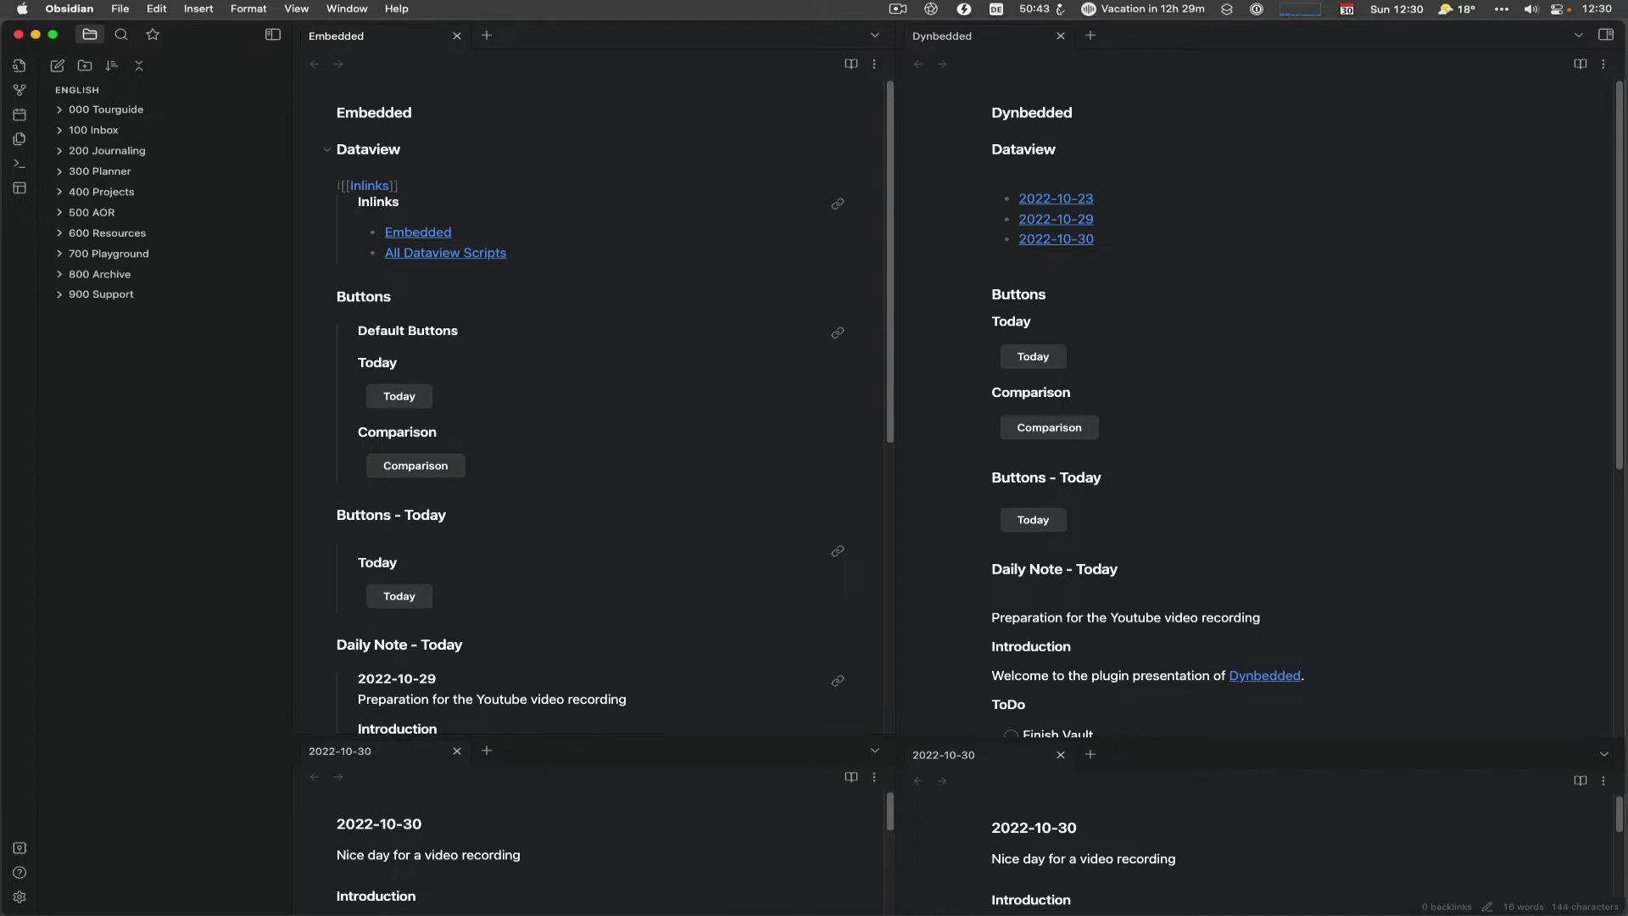
click(337, 254)
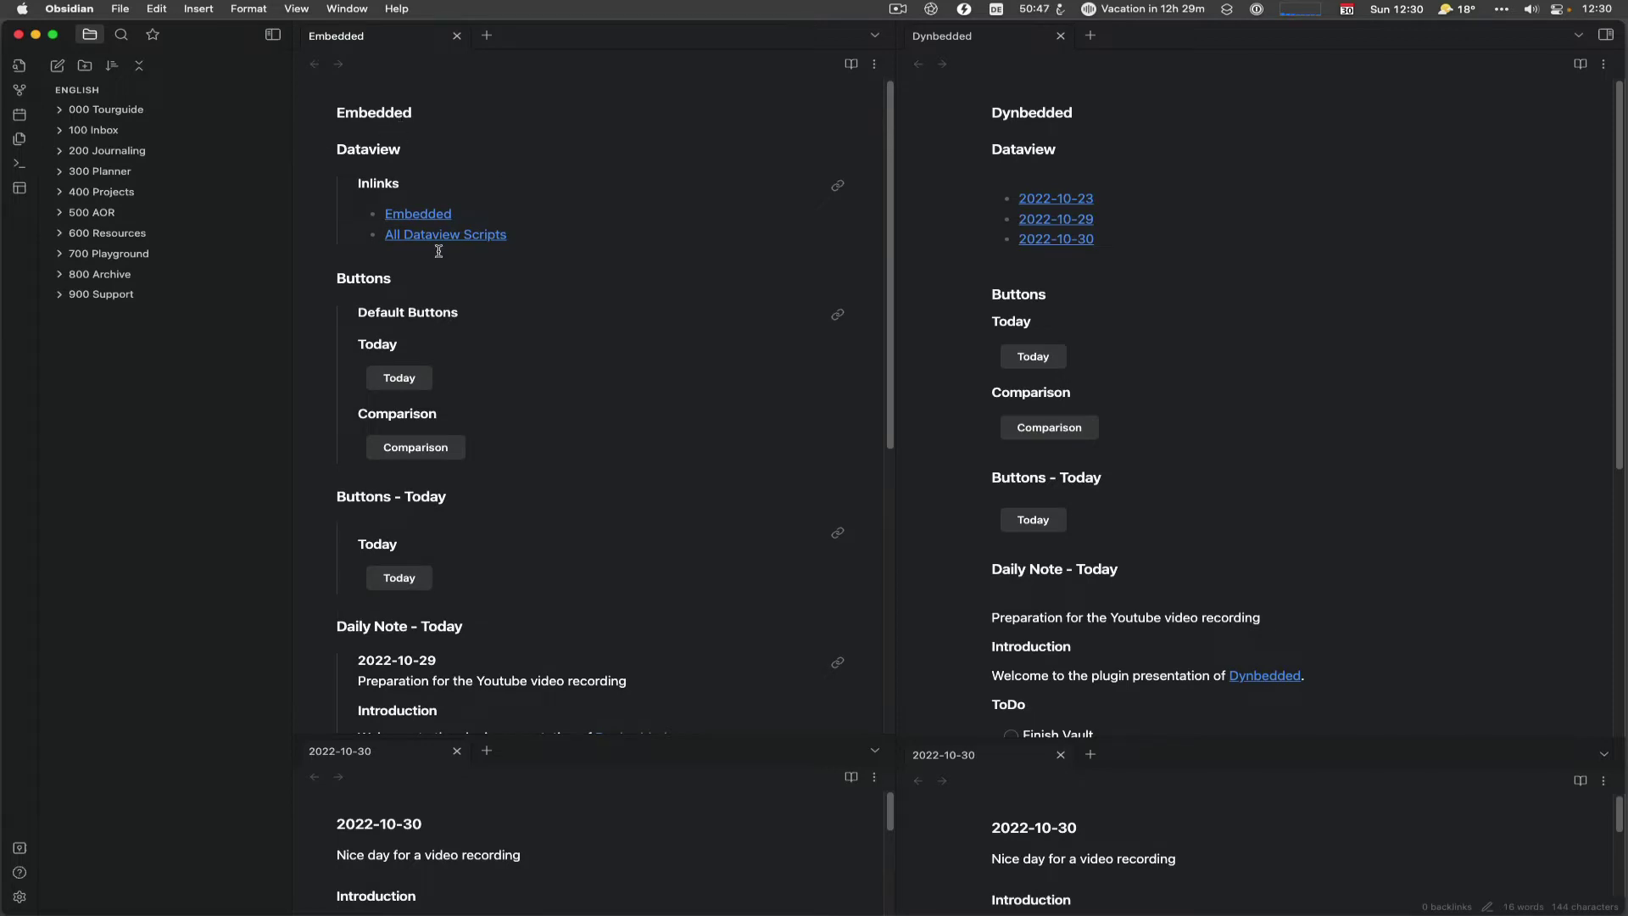
mouse_move(419, 223)
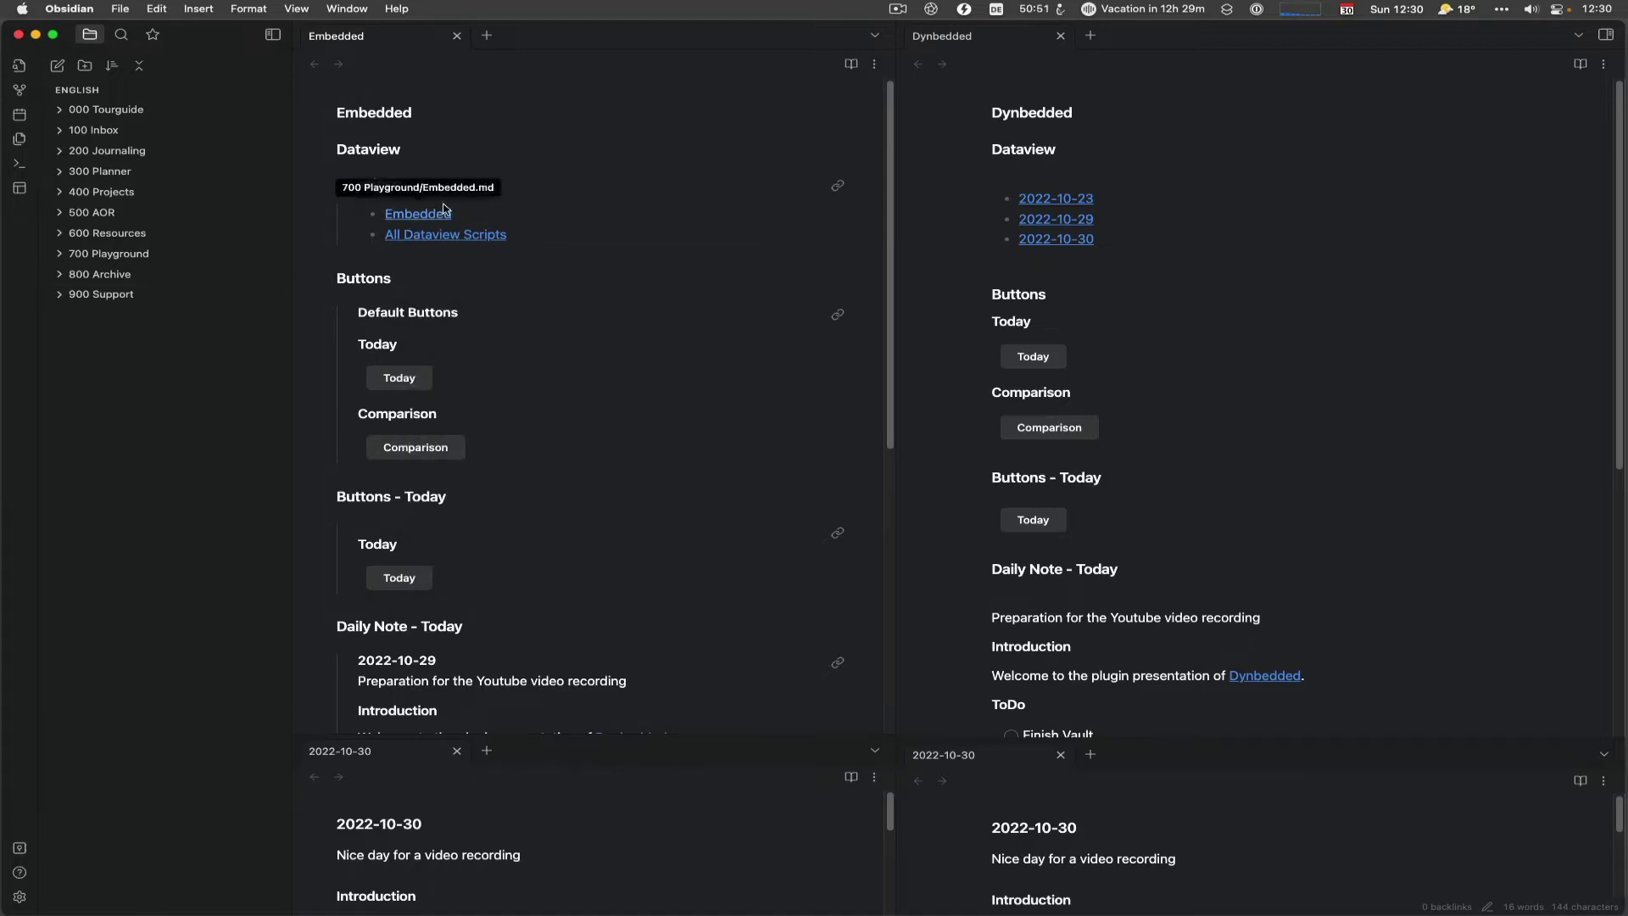
click(413, 184)
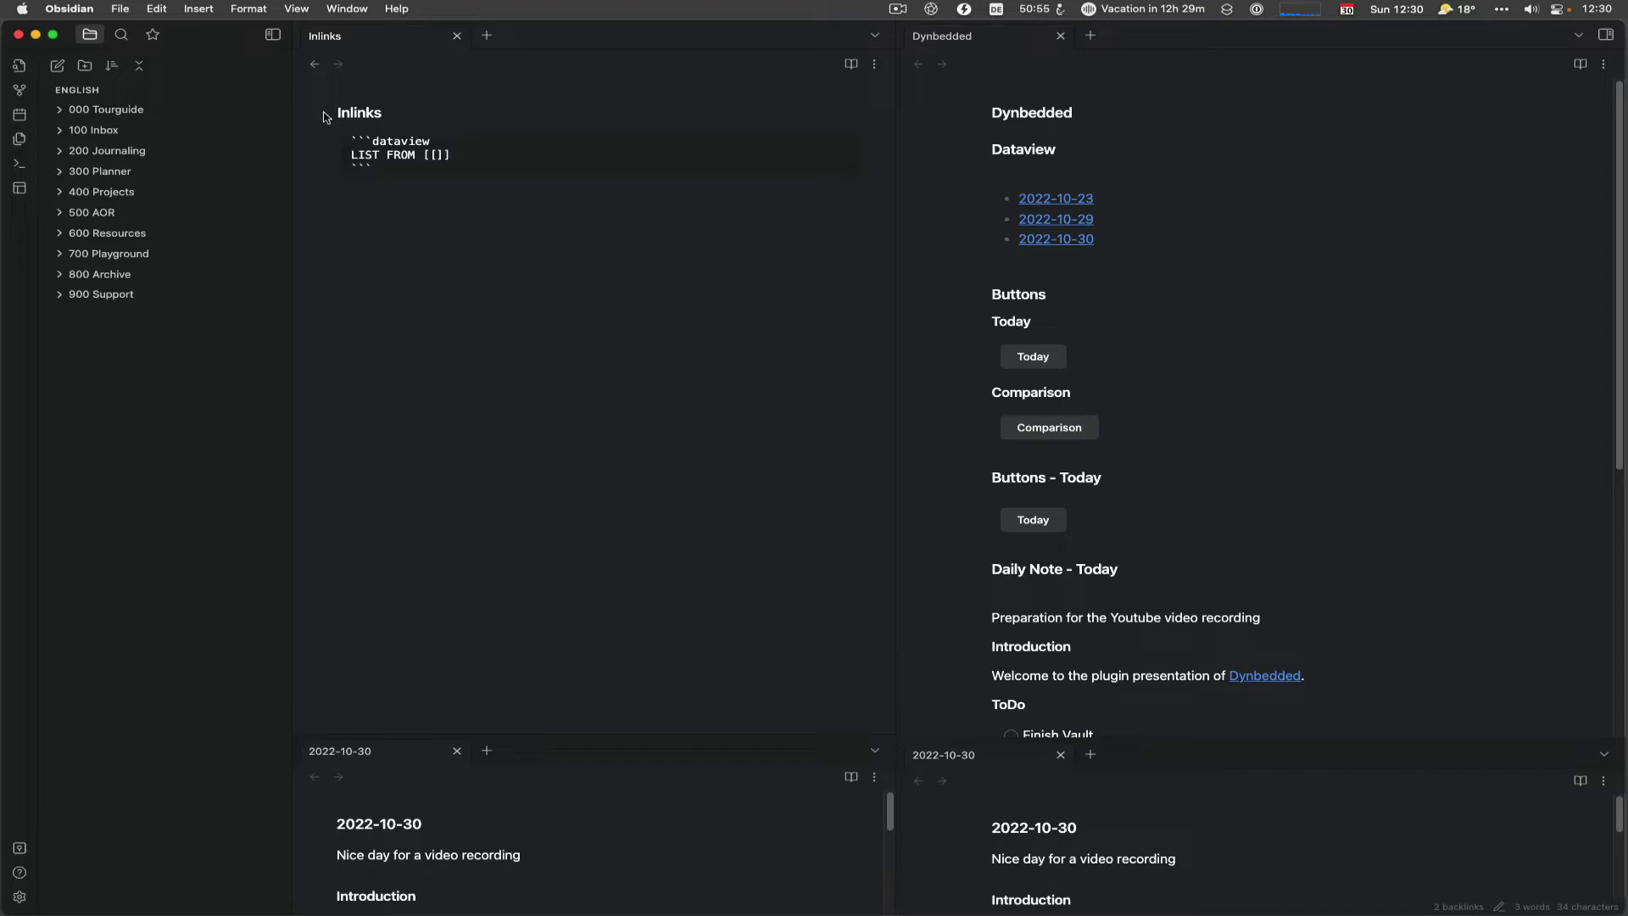
click(315, 64)
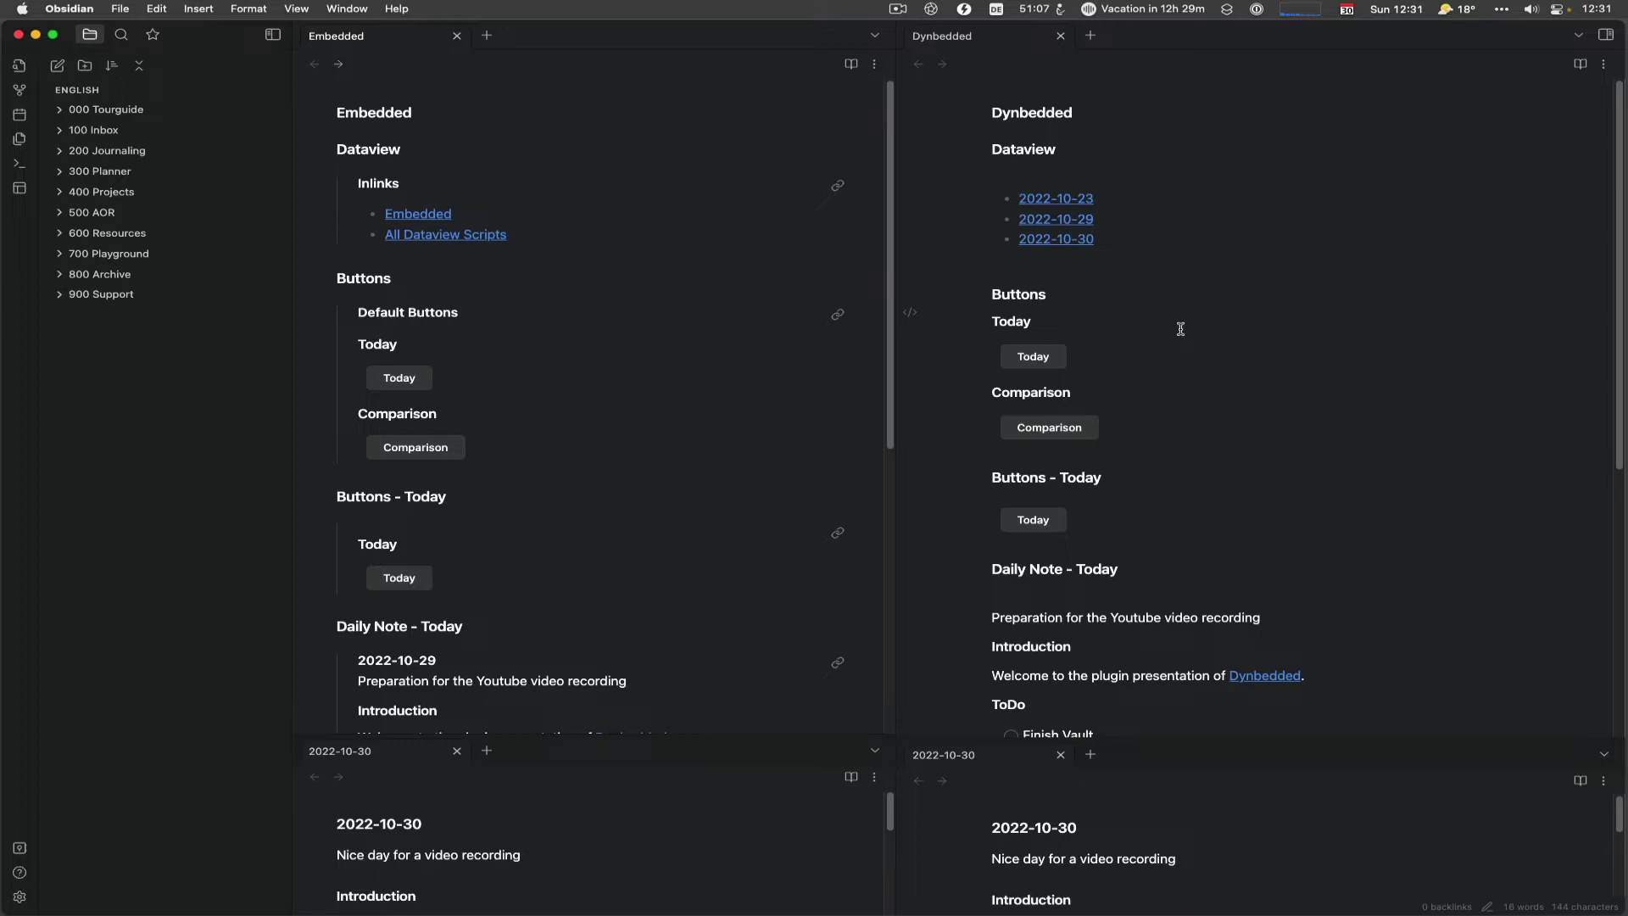
Expand 900 Support, open Inlinks from the vault, collapse 951 Dataview Scripts, and return to Embedded
click(55, 301)
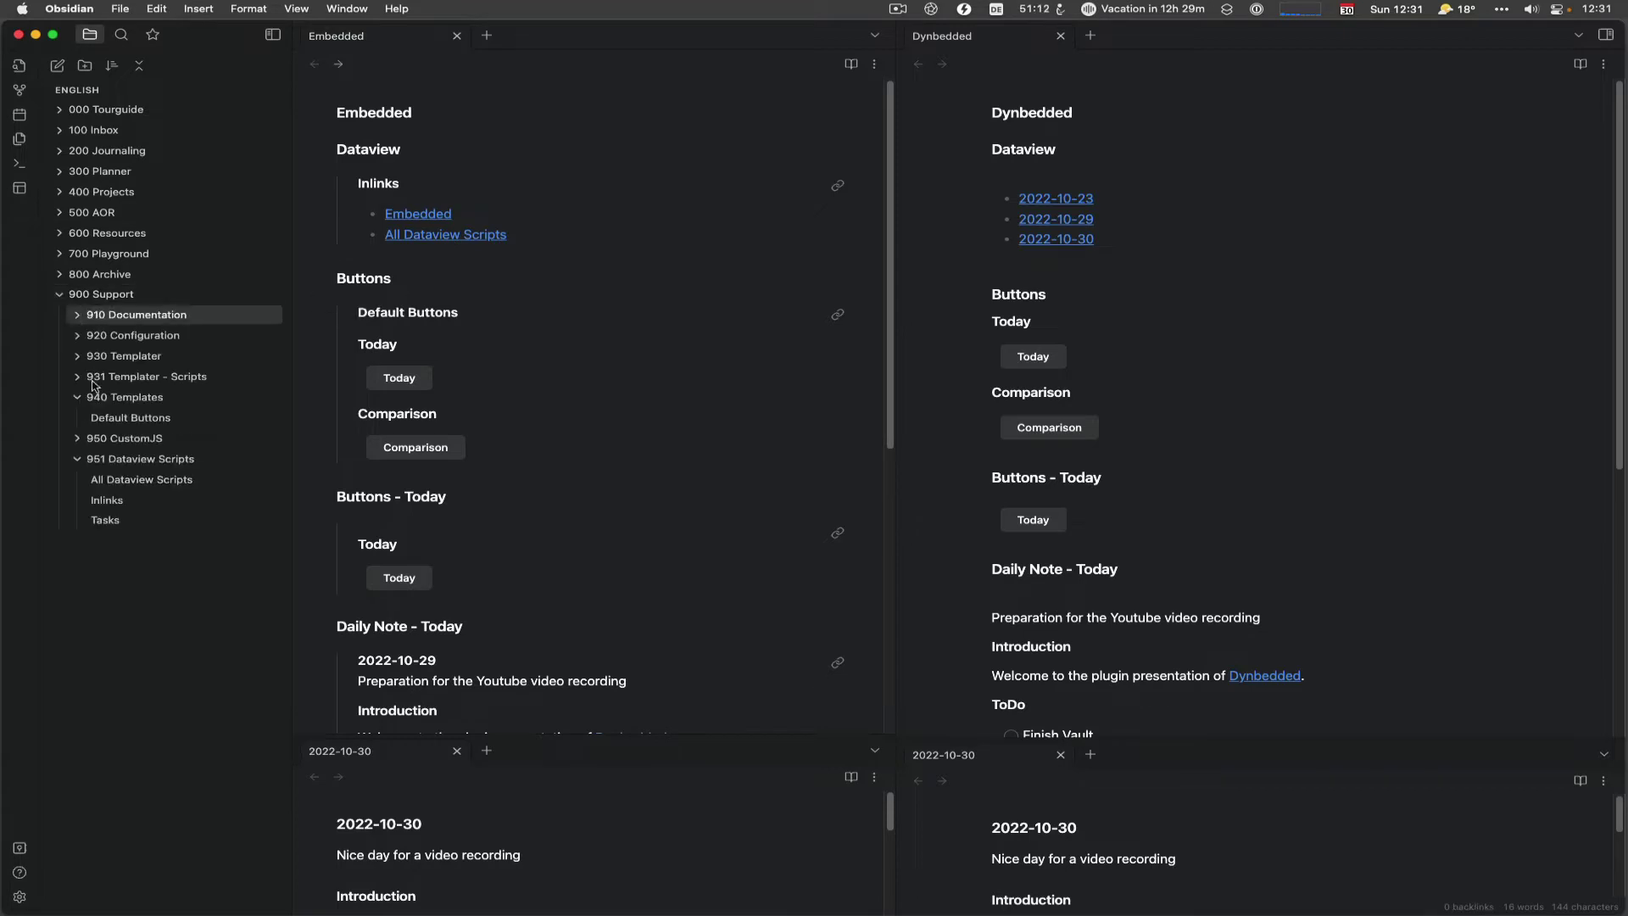
click(108, 500)
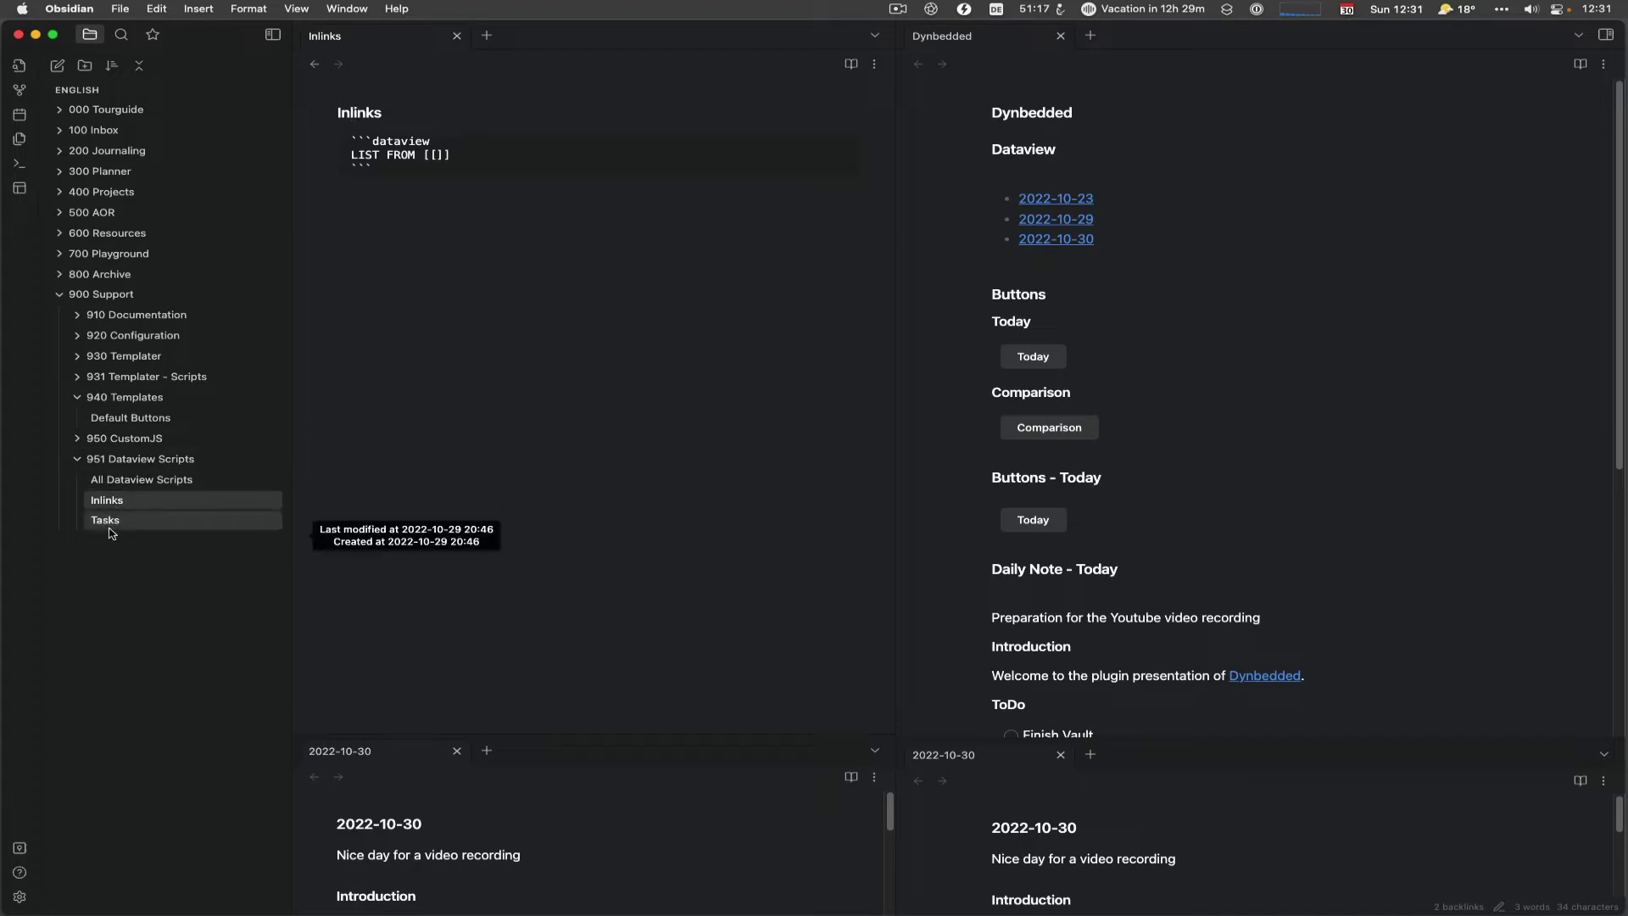
click(76, 462)
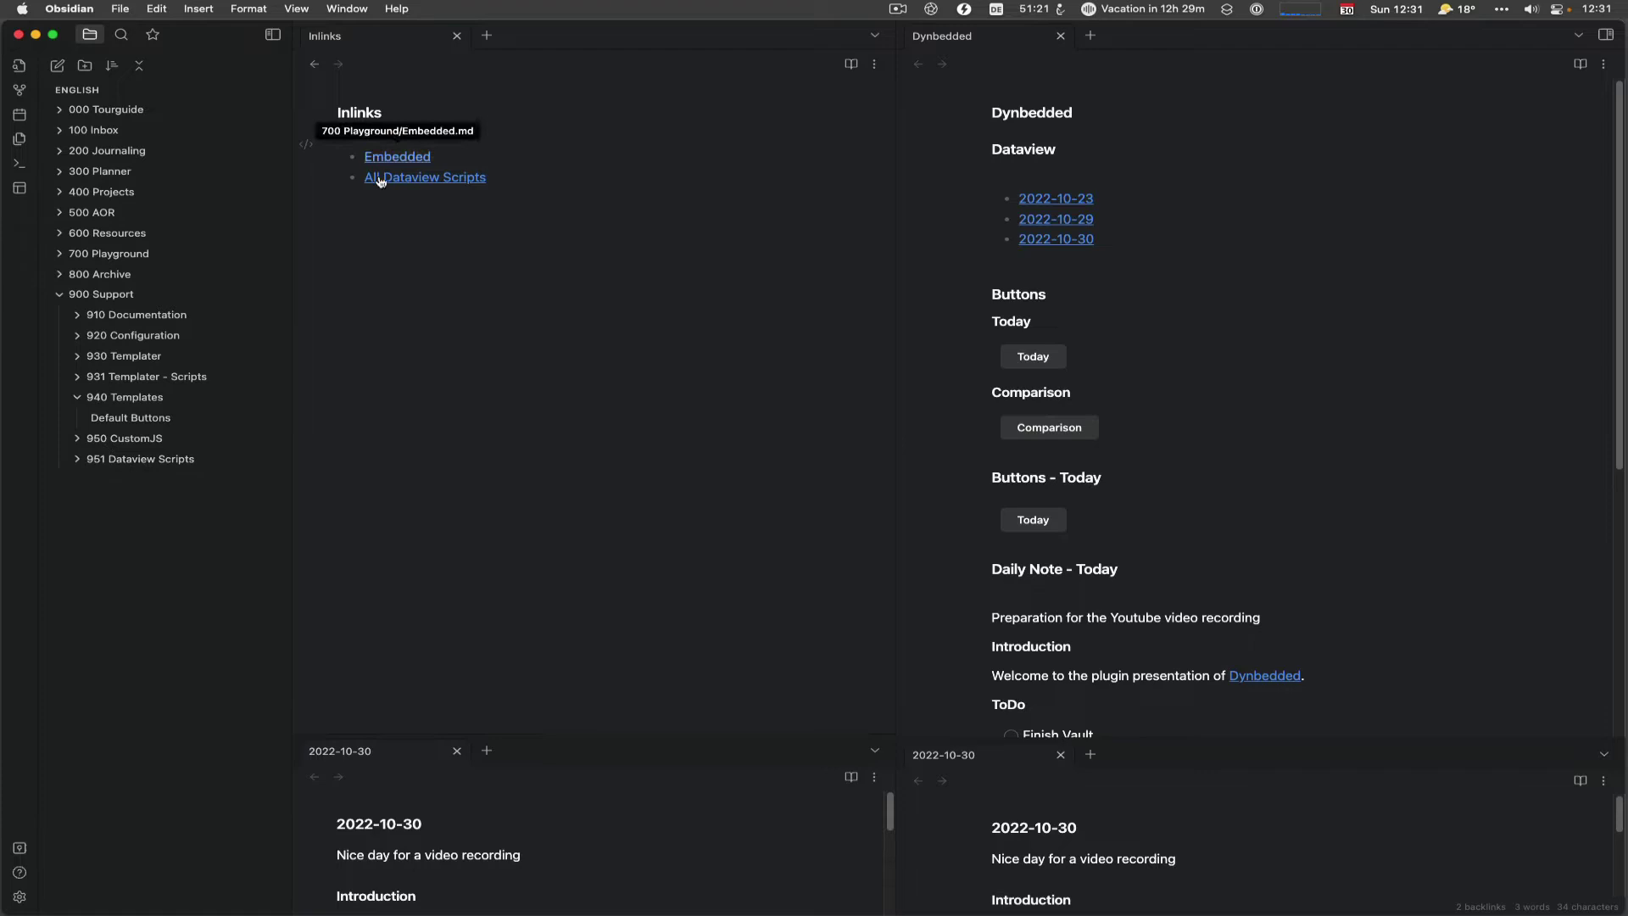
click(314, 66)
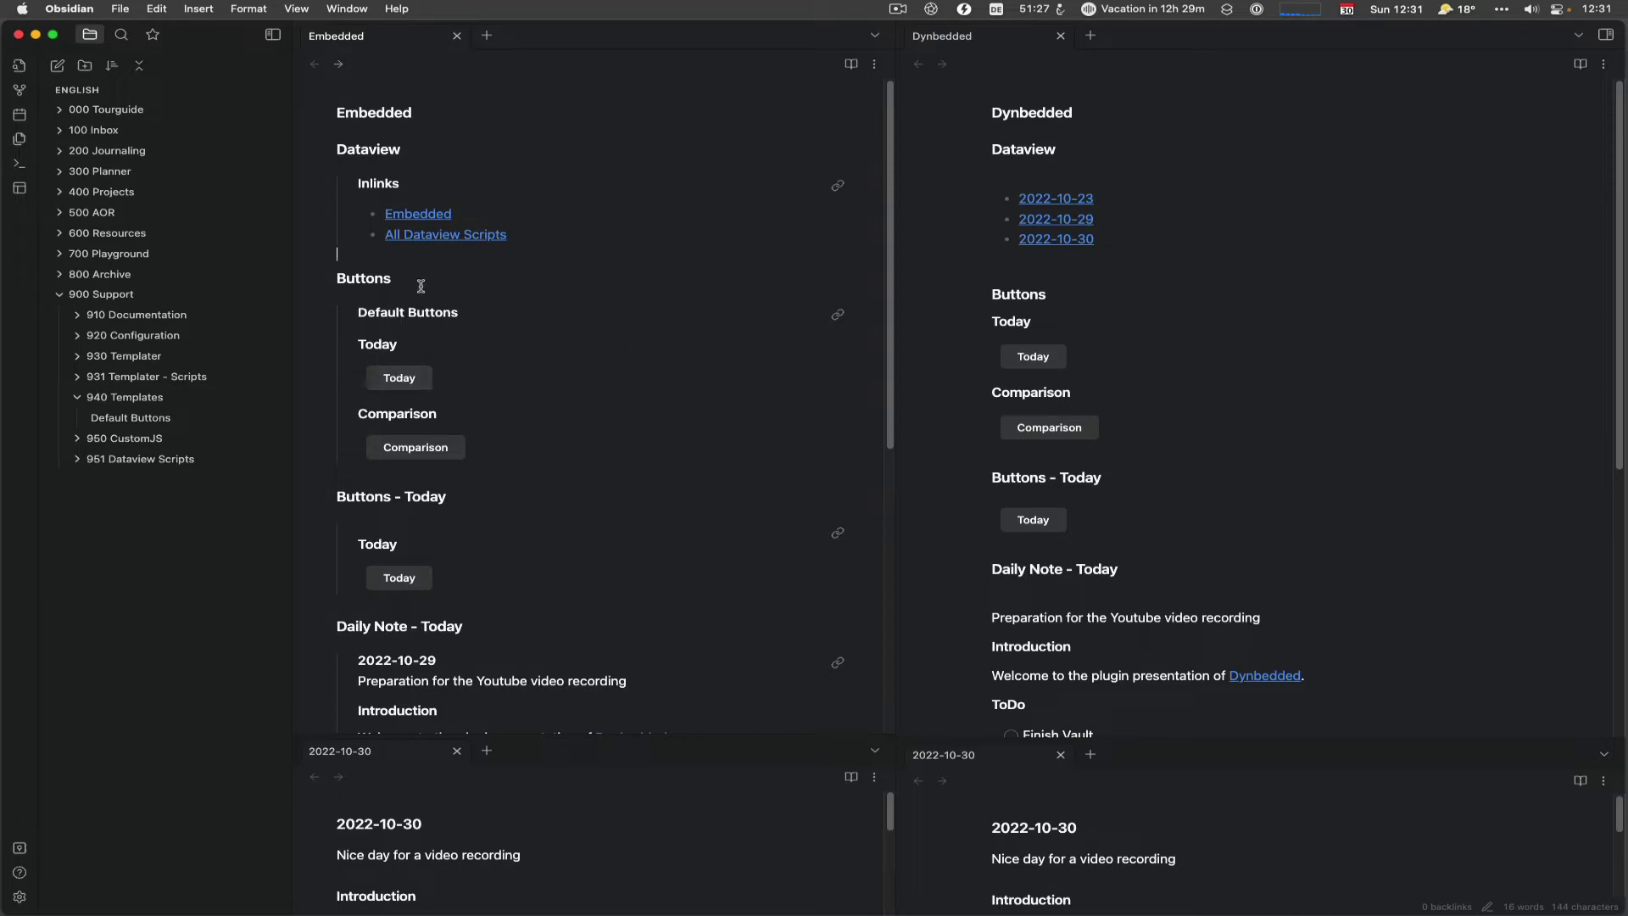
Open today's 2022-10-30 daily note, return to Embedded, and load the Comparison workspace layout
click(402, 378)
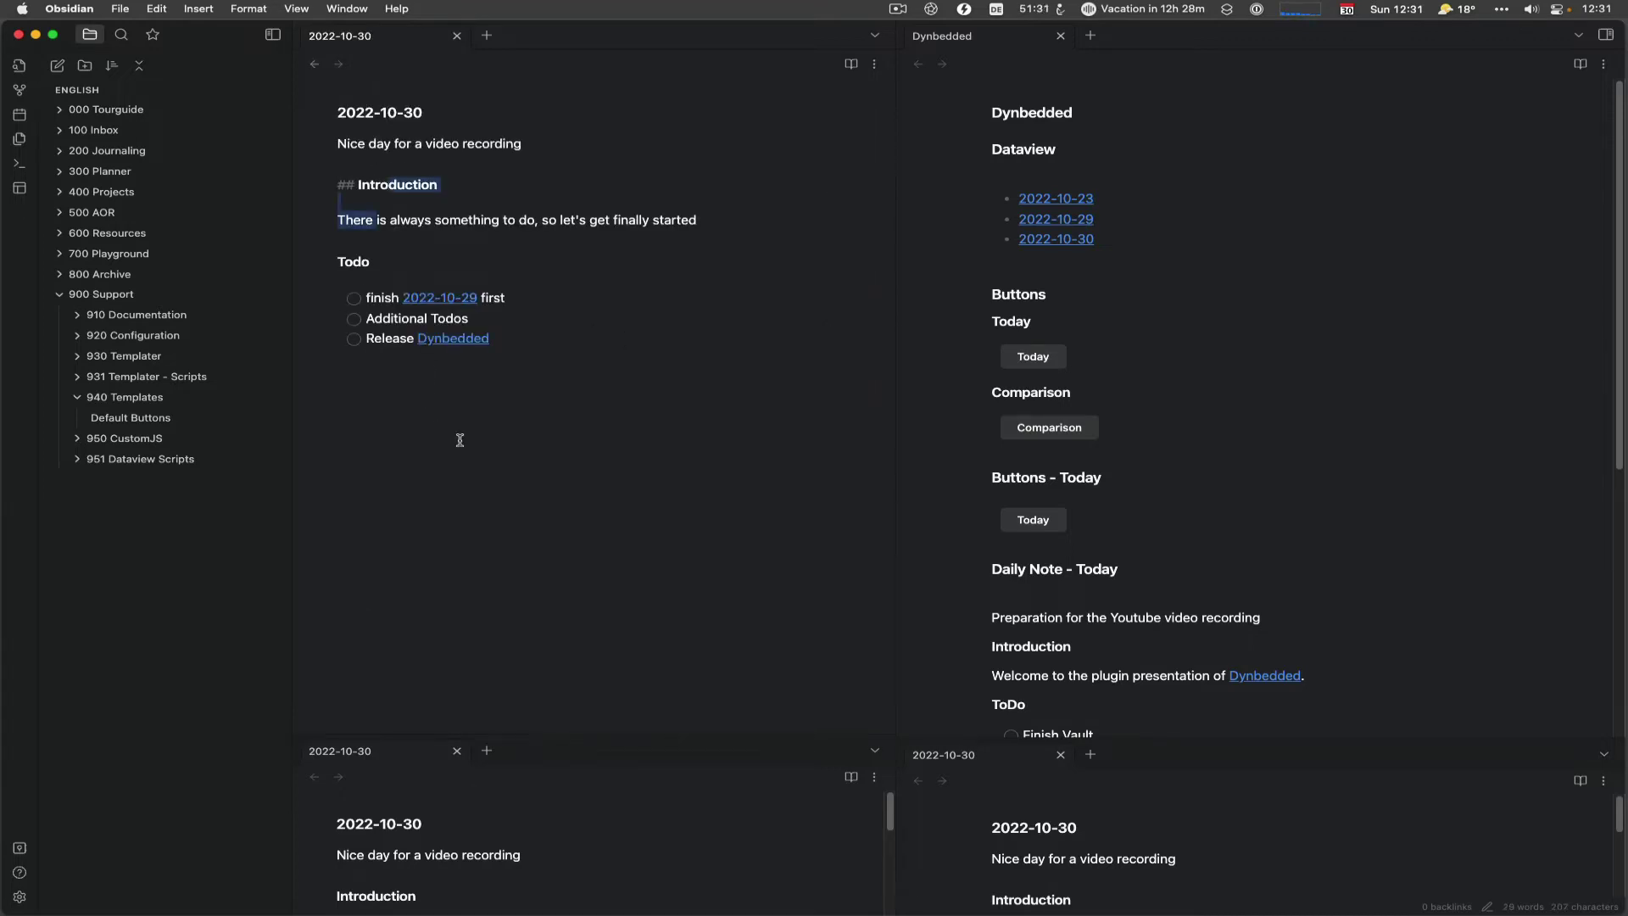
click(314, 63)
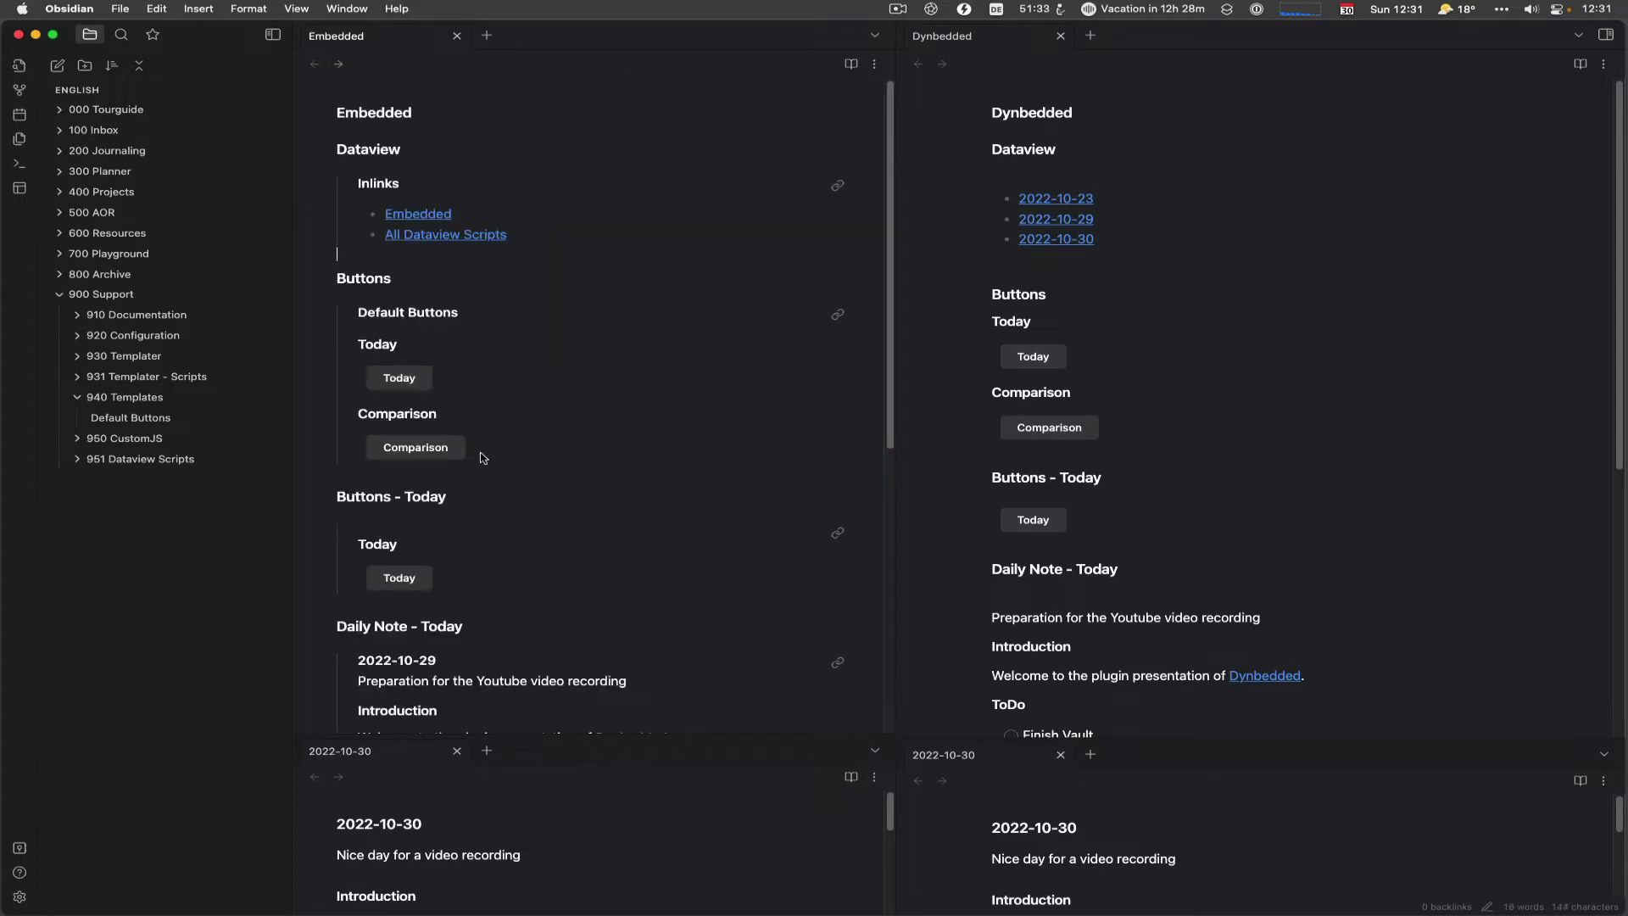
click(425, 453)
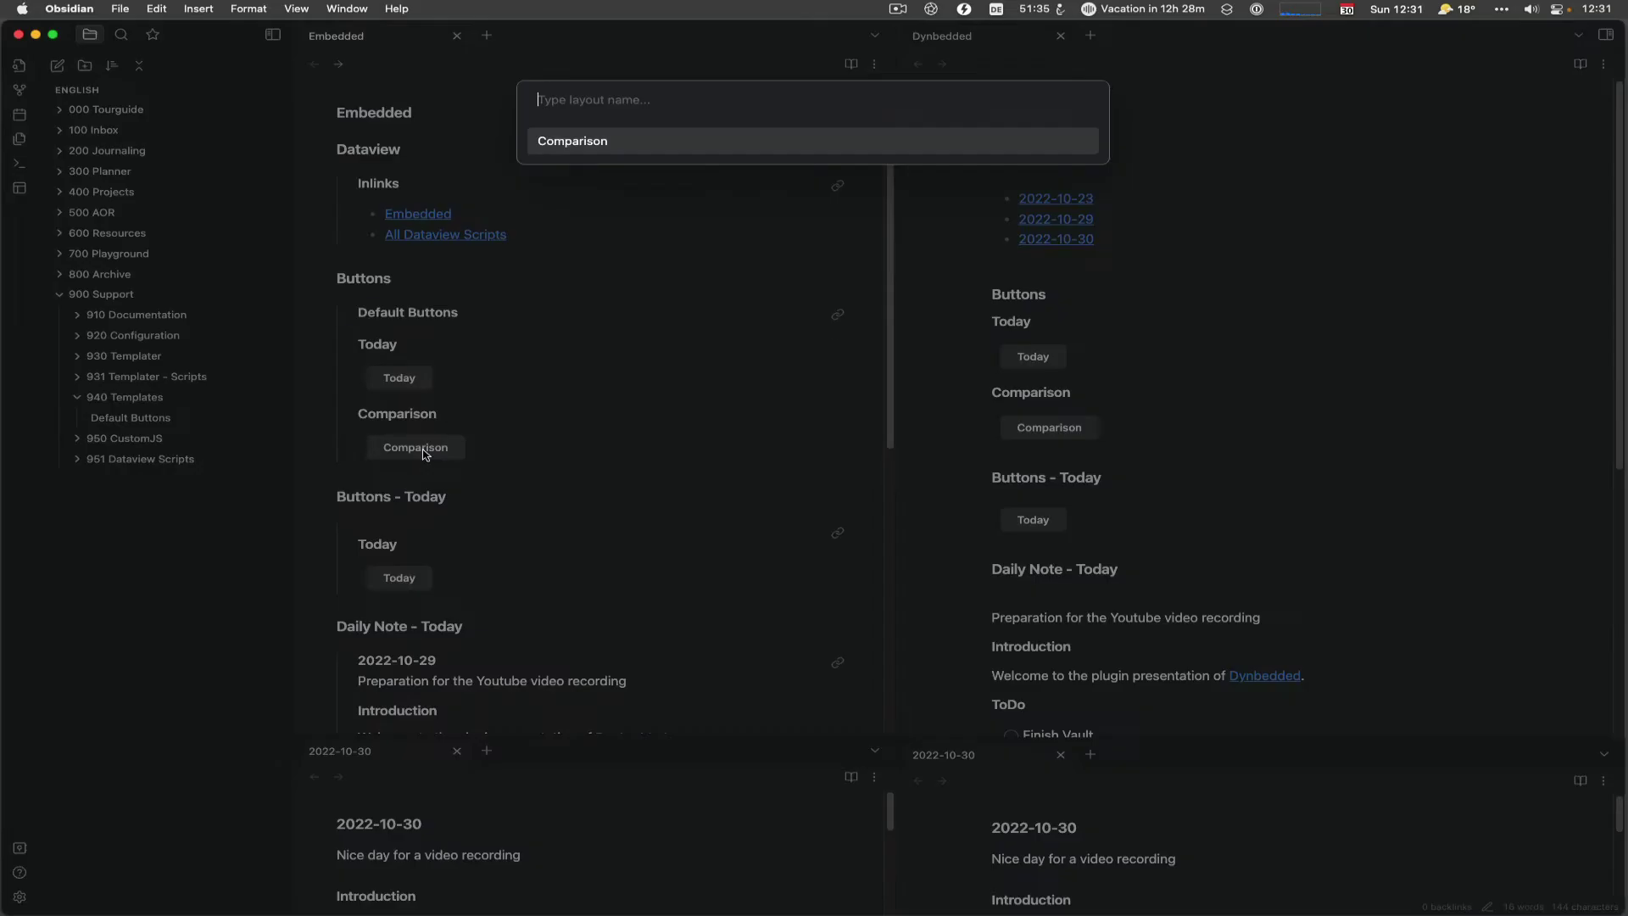
click(574, 143)
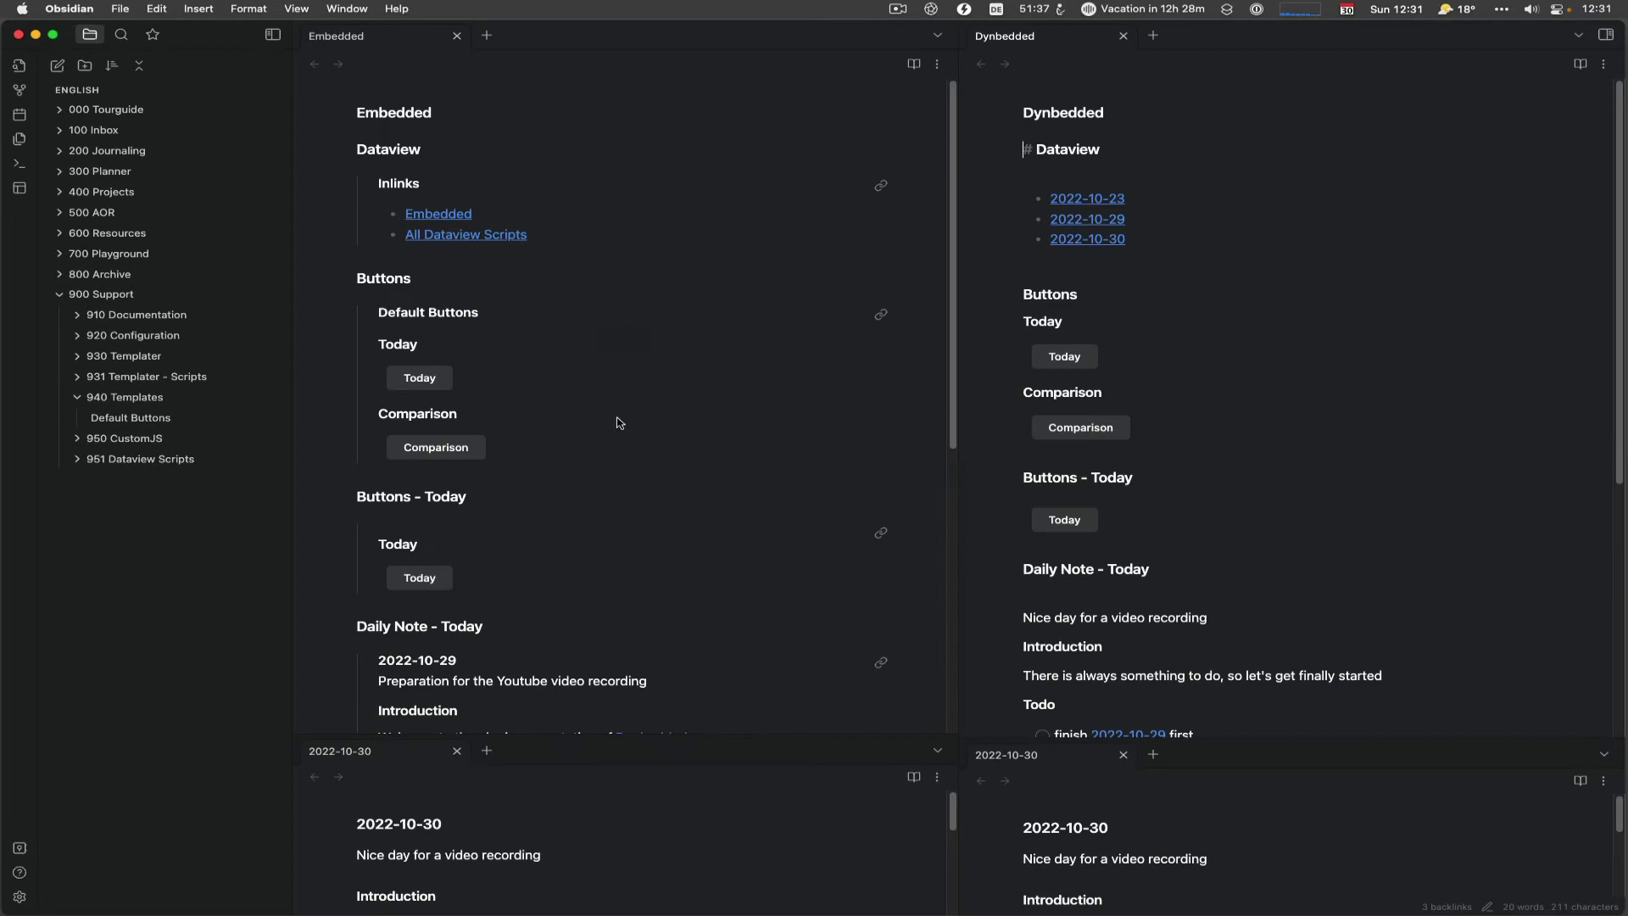
Open today's daily note from the Dynbedded note, return, and scroll through its Dataview dates
click(1066, 359)
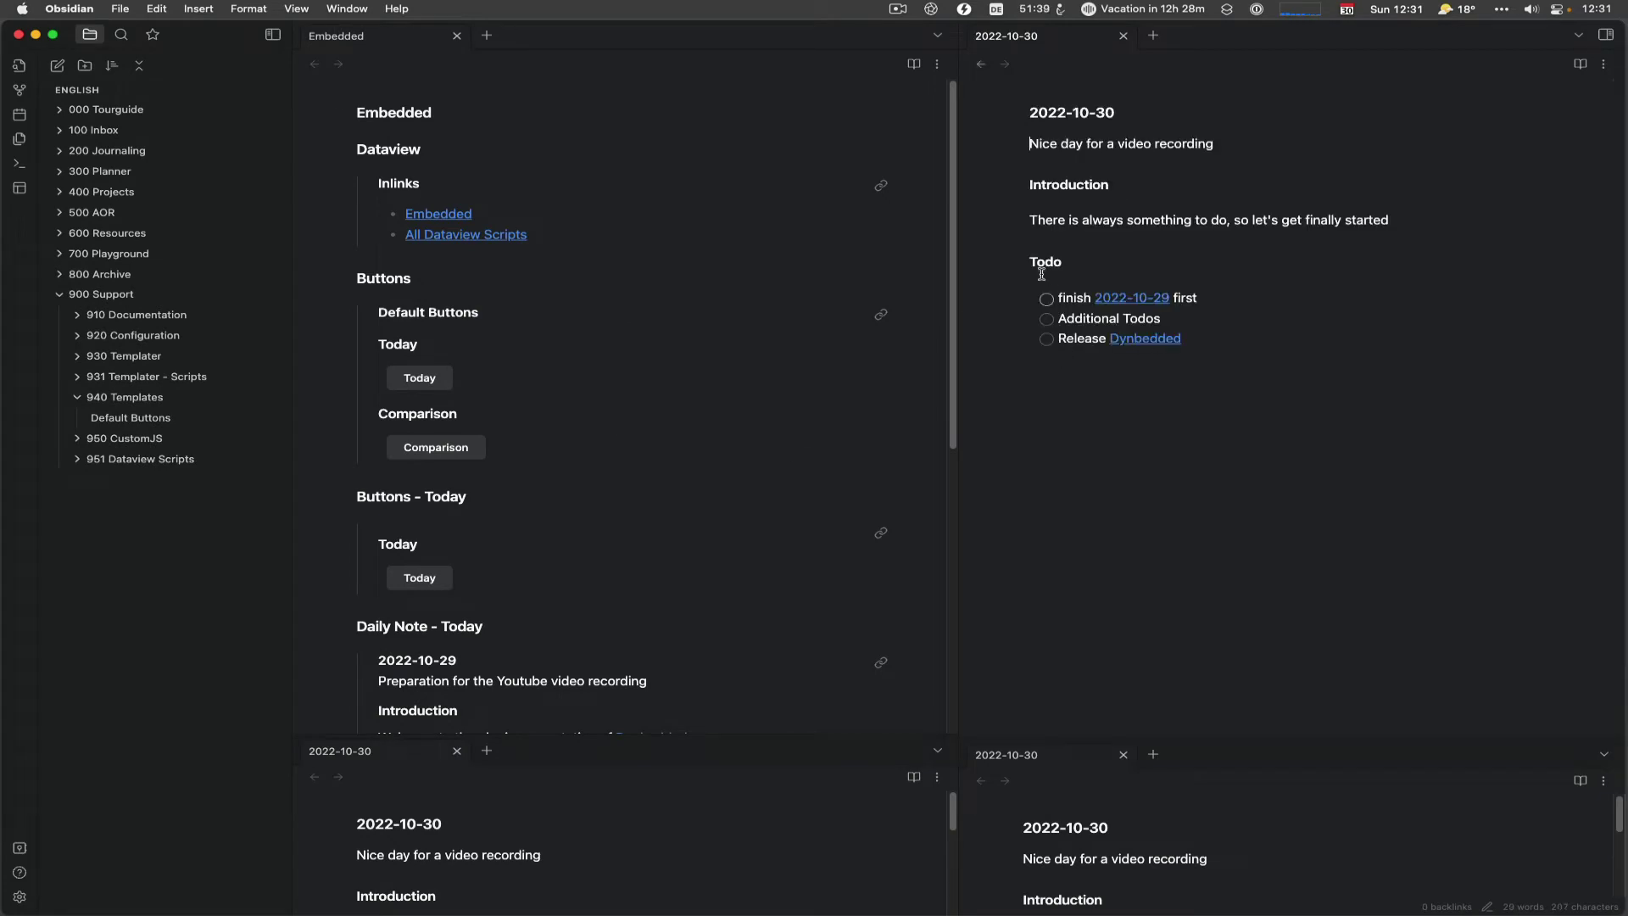
click(981, 63)
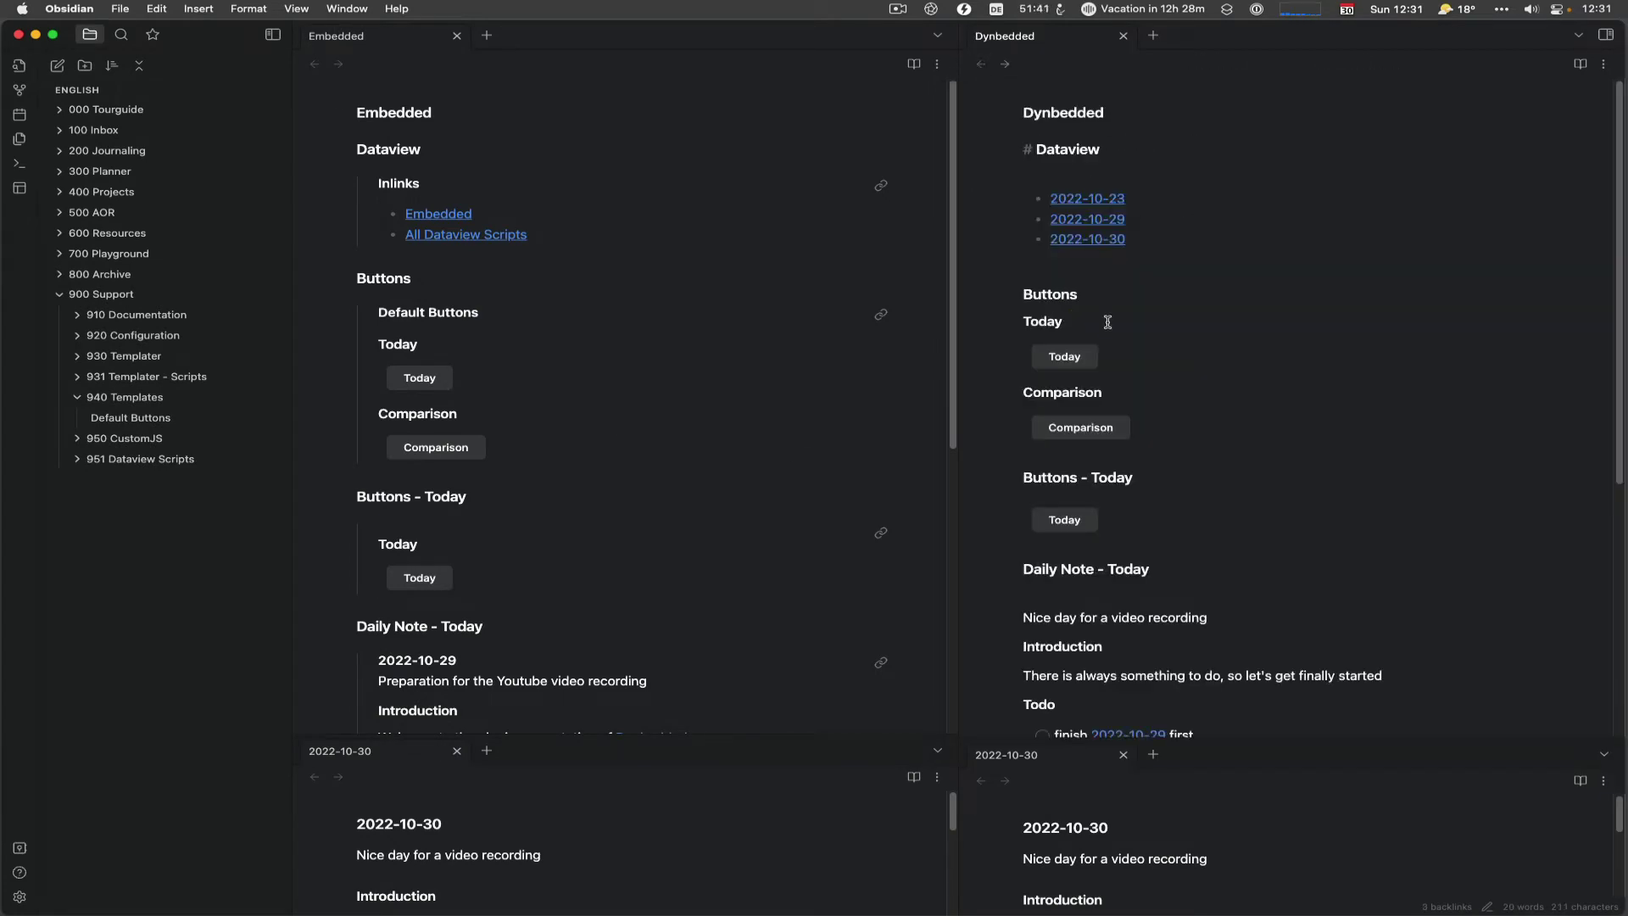
scroll(1154, 441, down, 1)
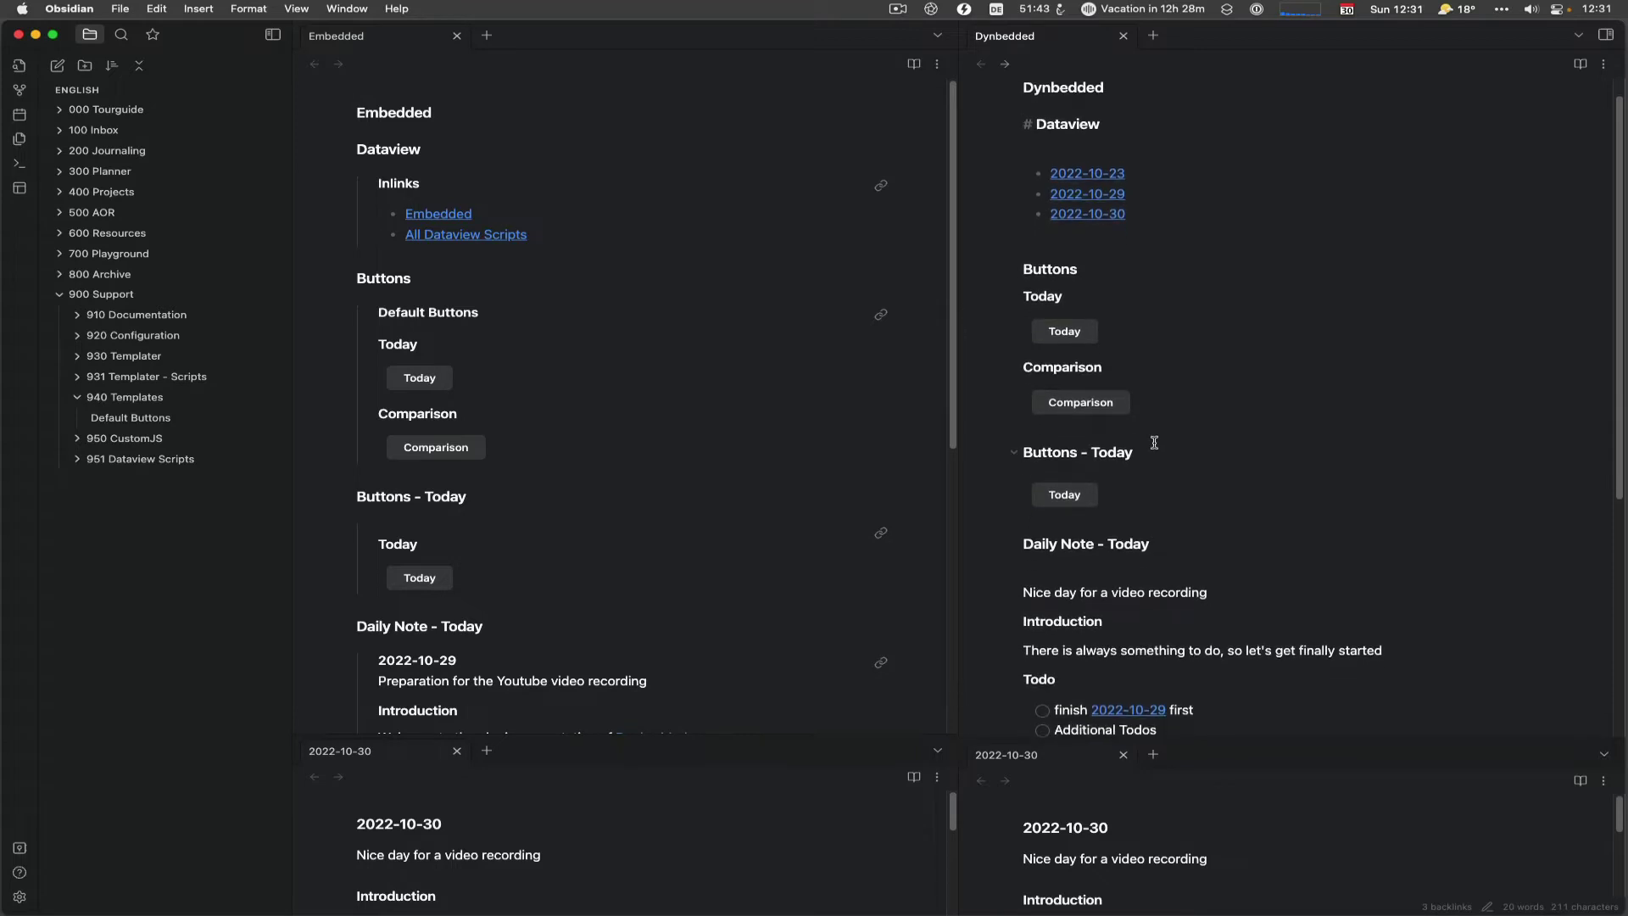
scroll(1154, 442, down, 3)
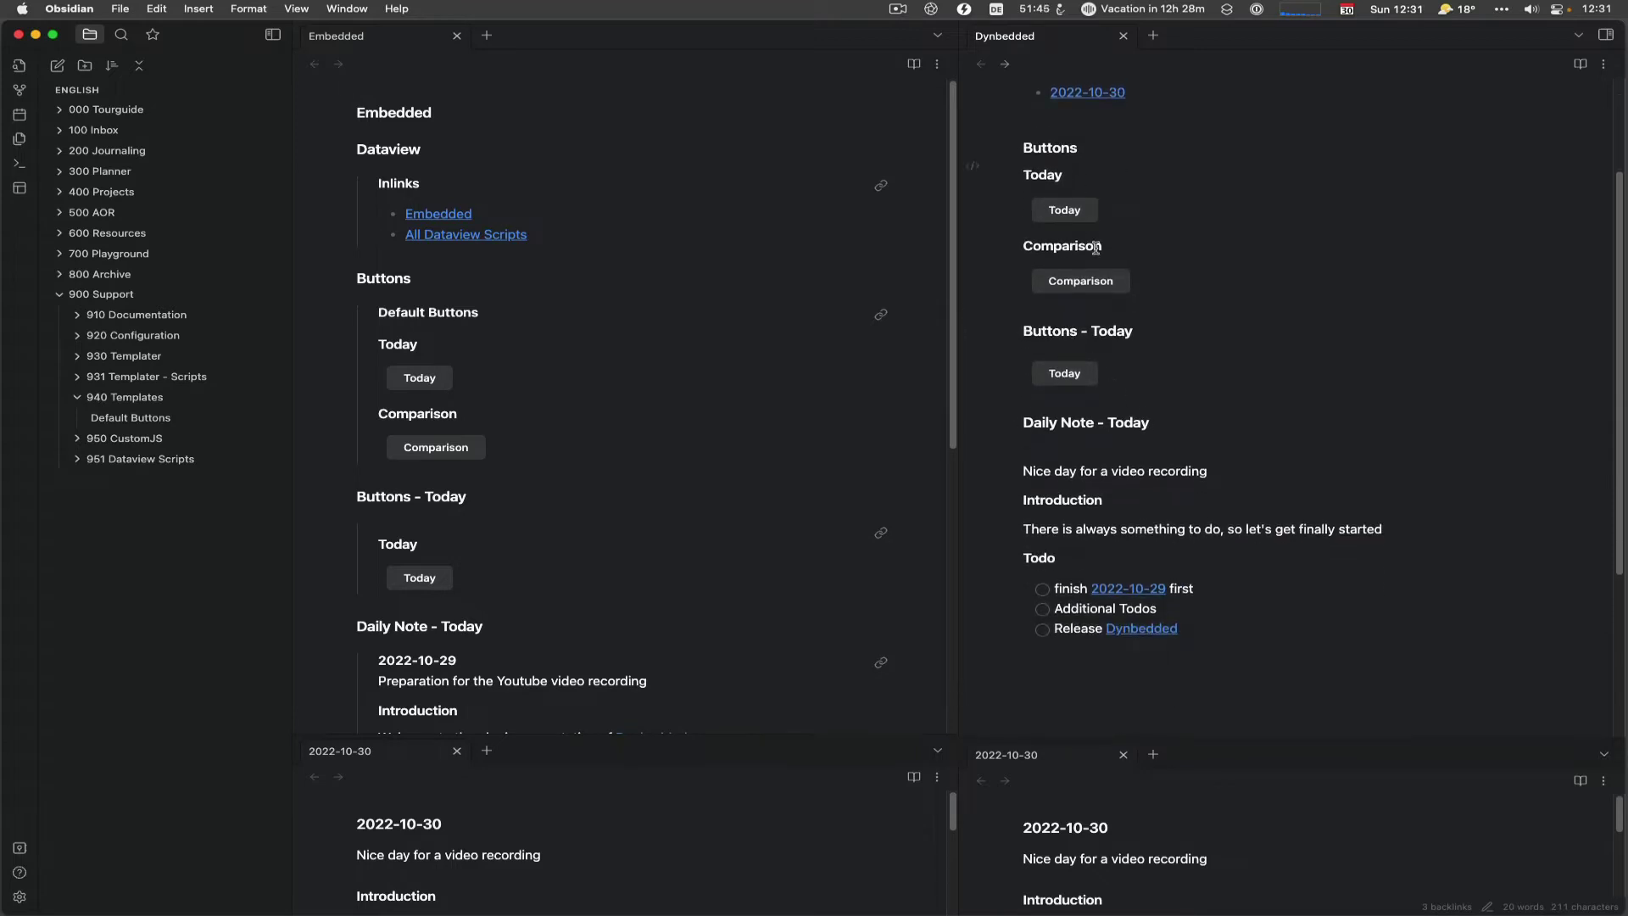
scroll(1095, 247, up, 3)
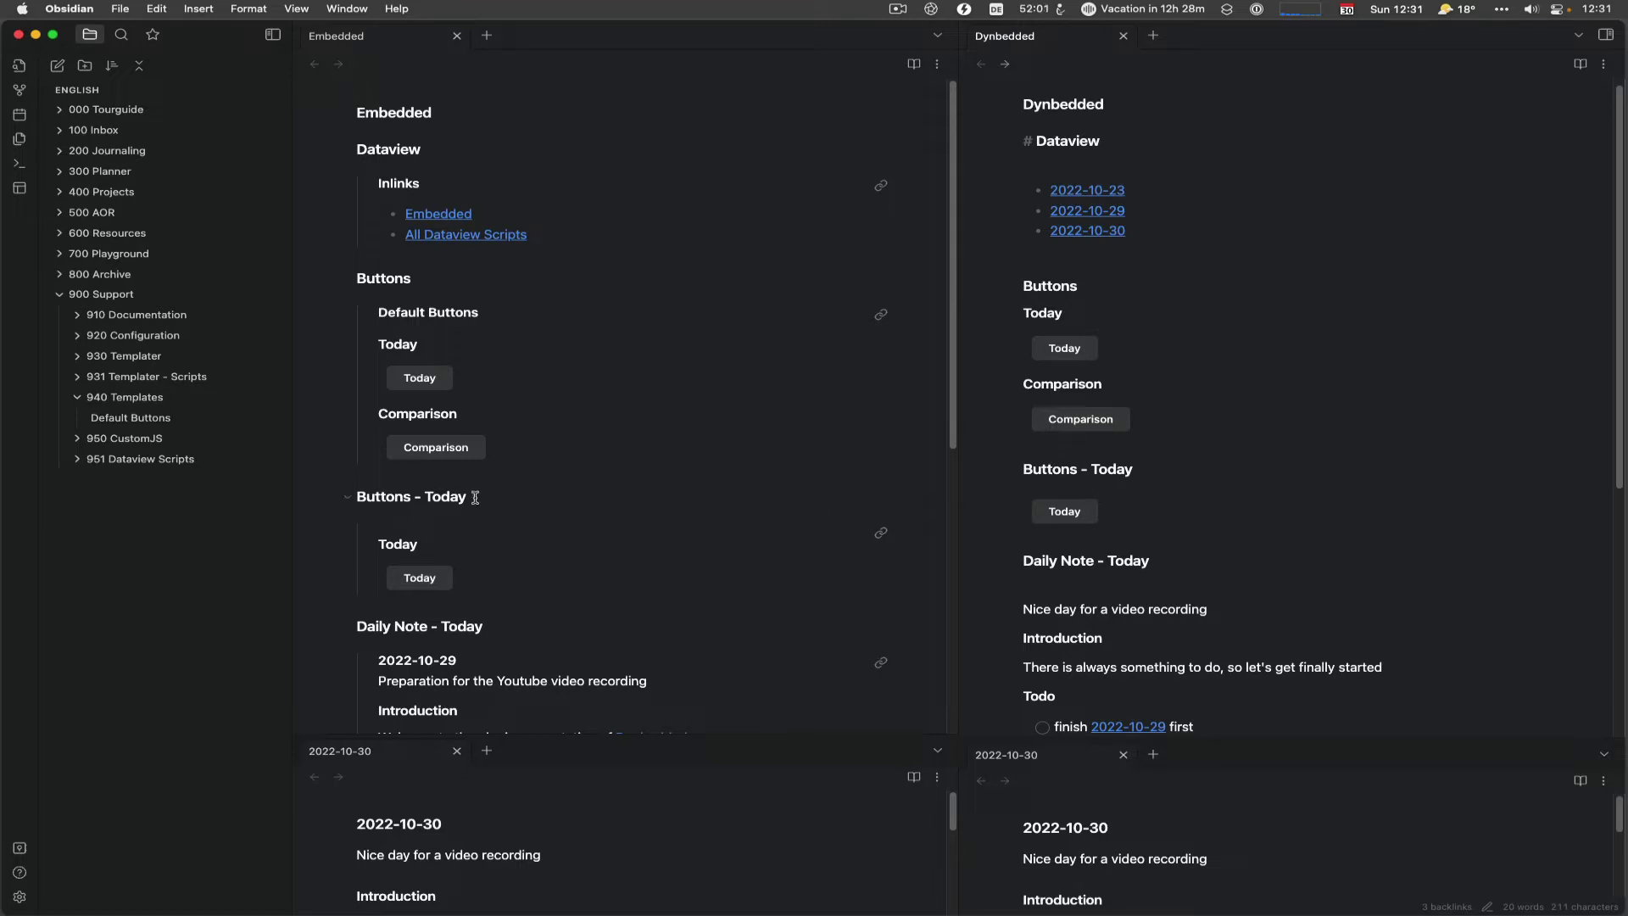
Reveal the Default Buttons#Today embed source in Embedded and show the Buttons - Today dynbedded block's source
click(345, 521)
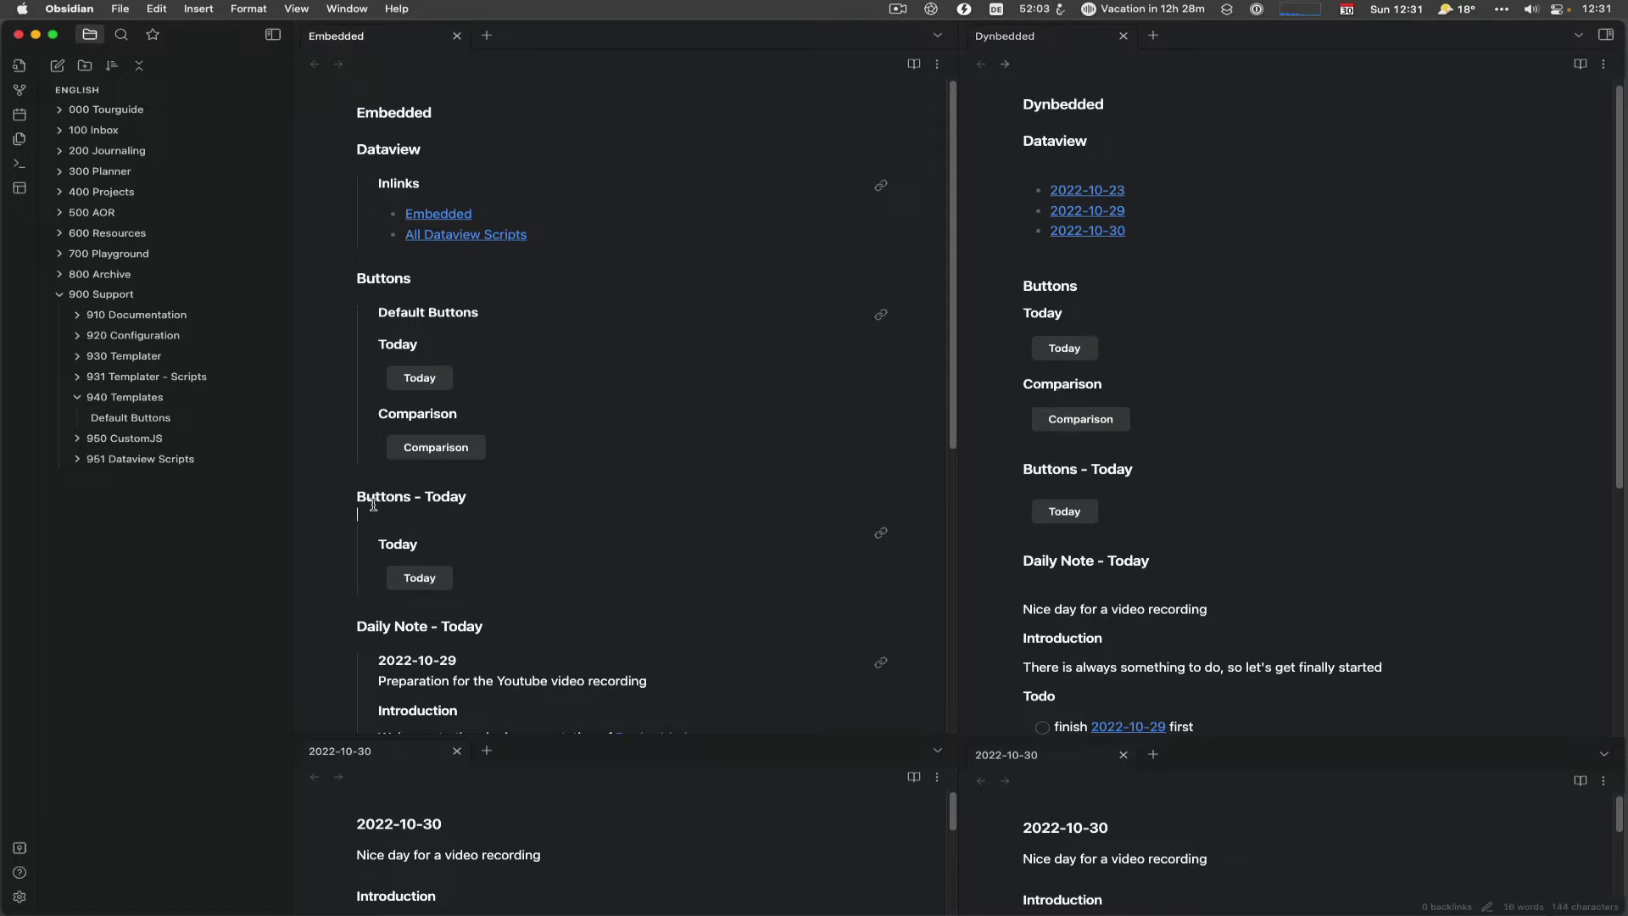
text(![[Default Buttons#Today]])
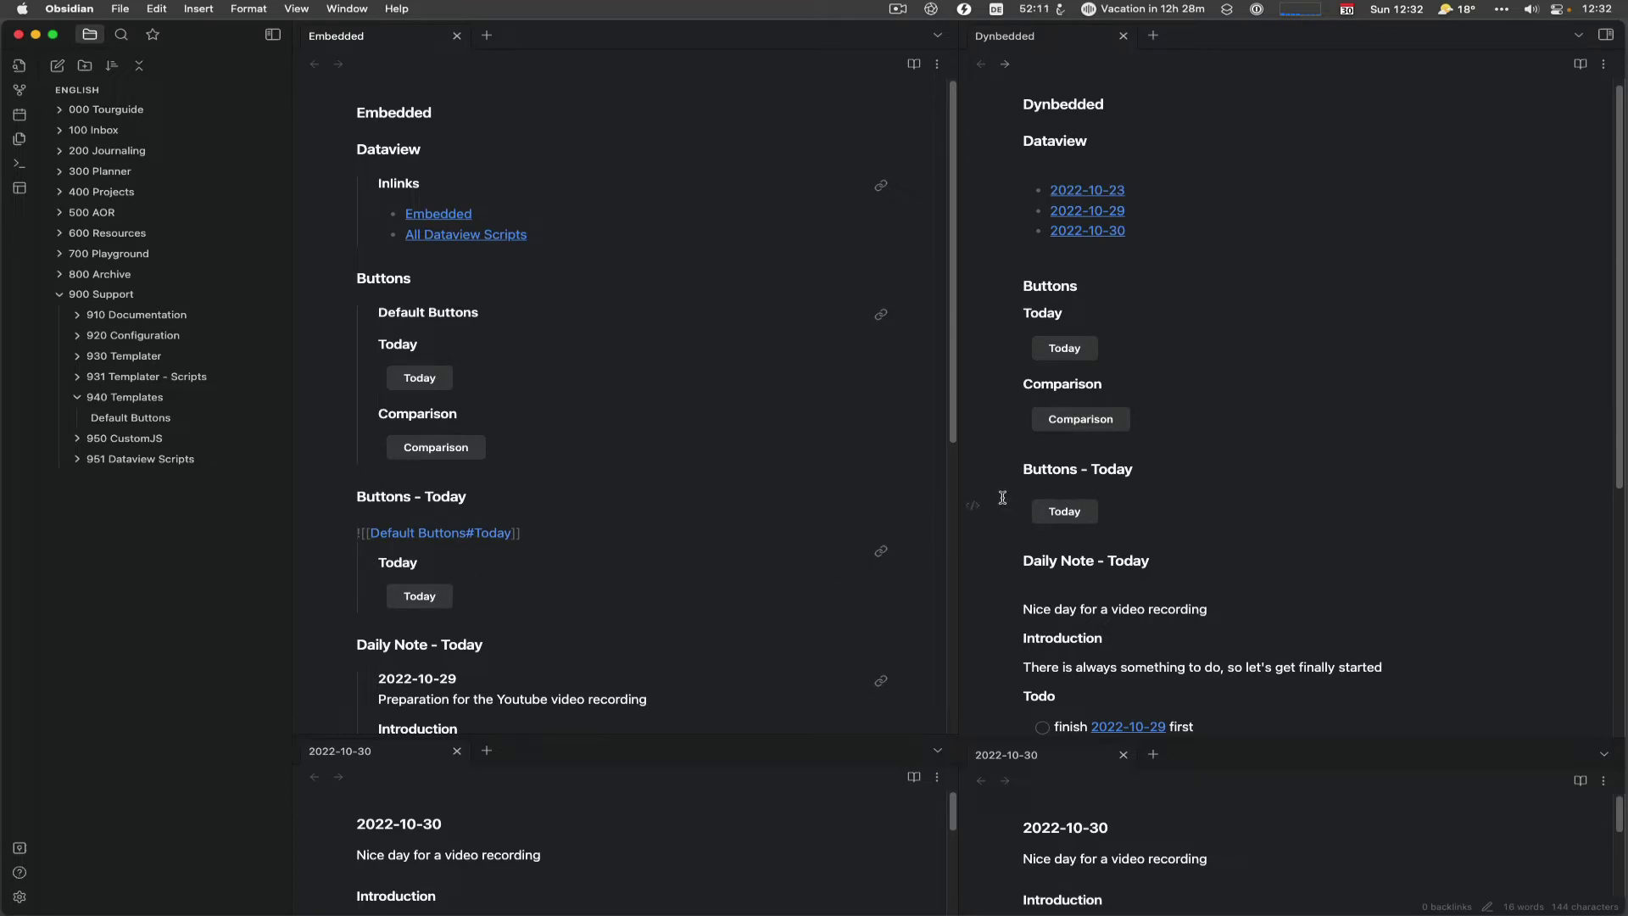
click(973, 514)
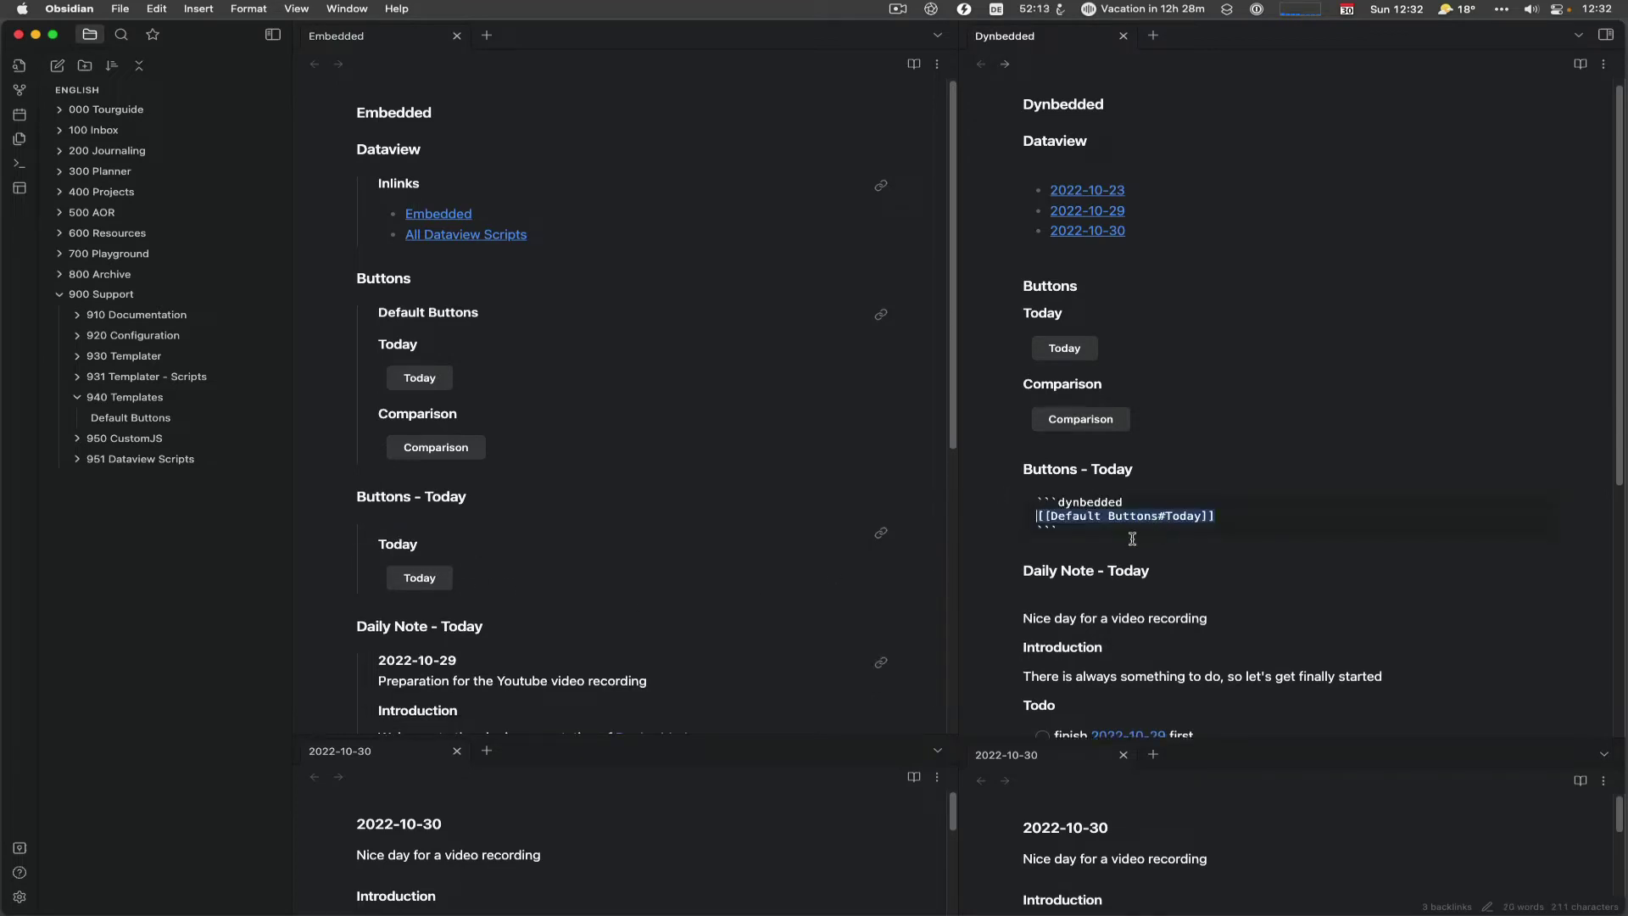
click(1132, 539)
click(969, 507)
Rebuild the block's link as [[Default Buttons#Today]] from the link suggestions and render it
key(BackSpace)
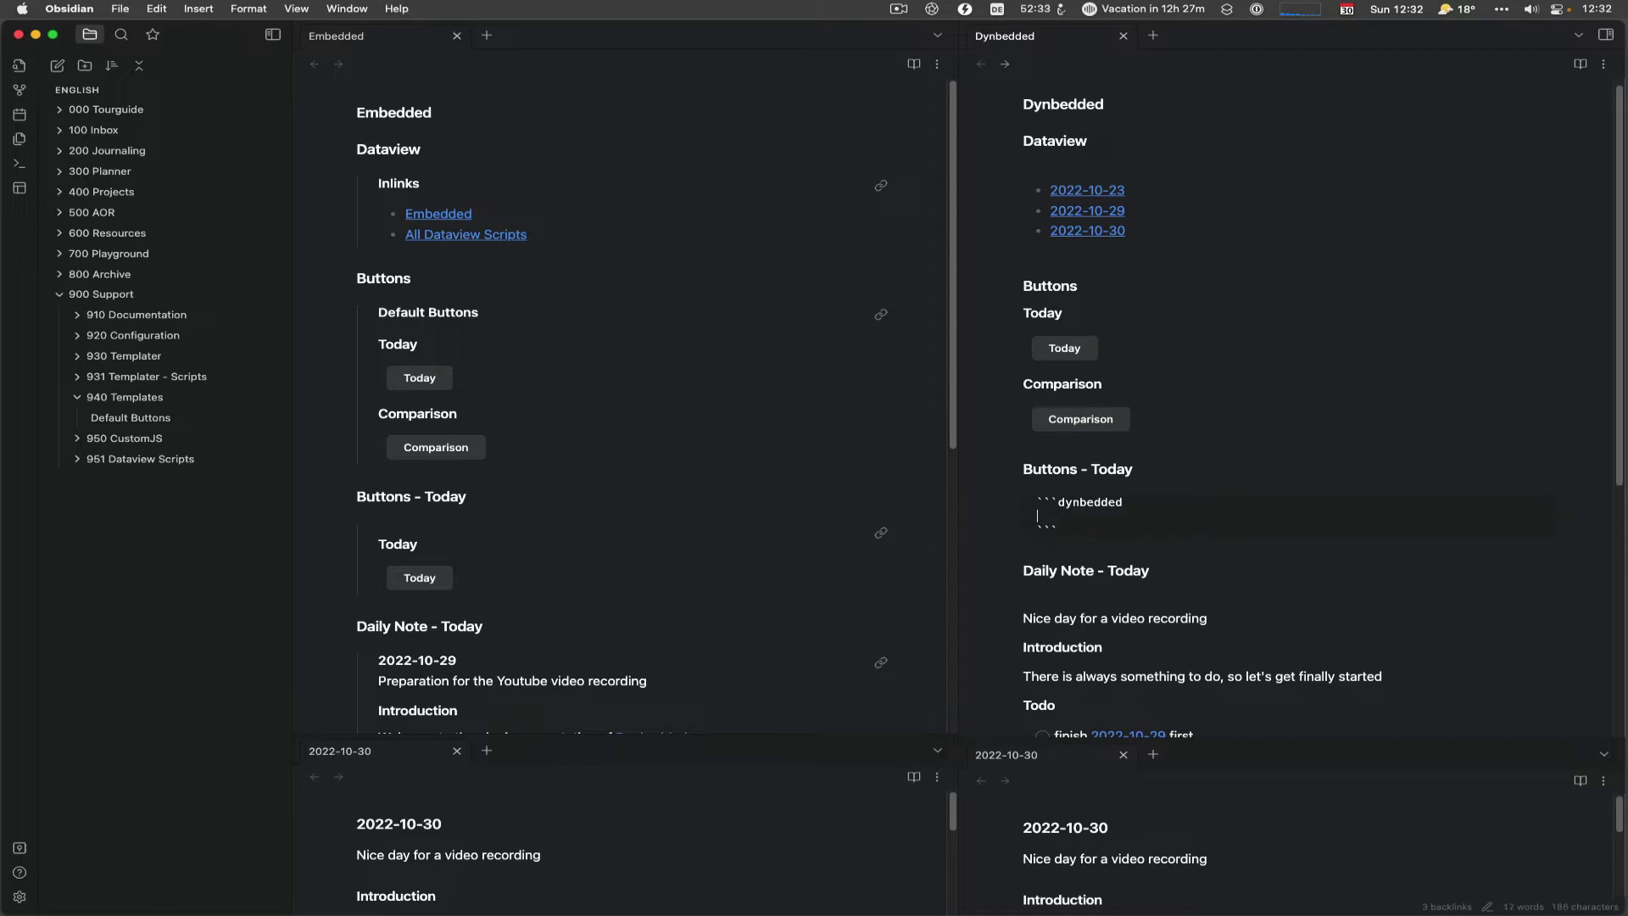
text([[)
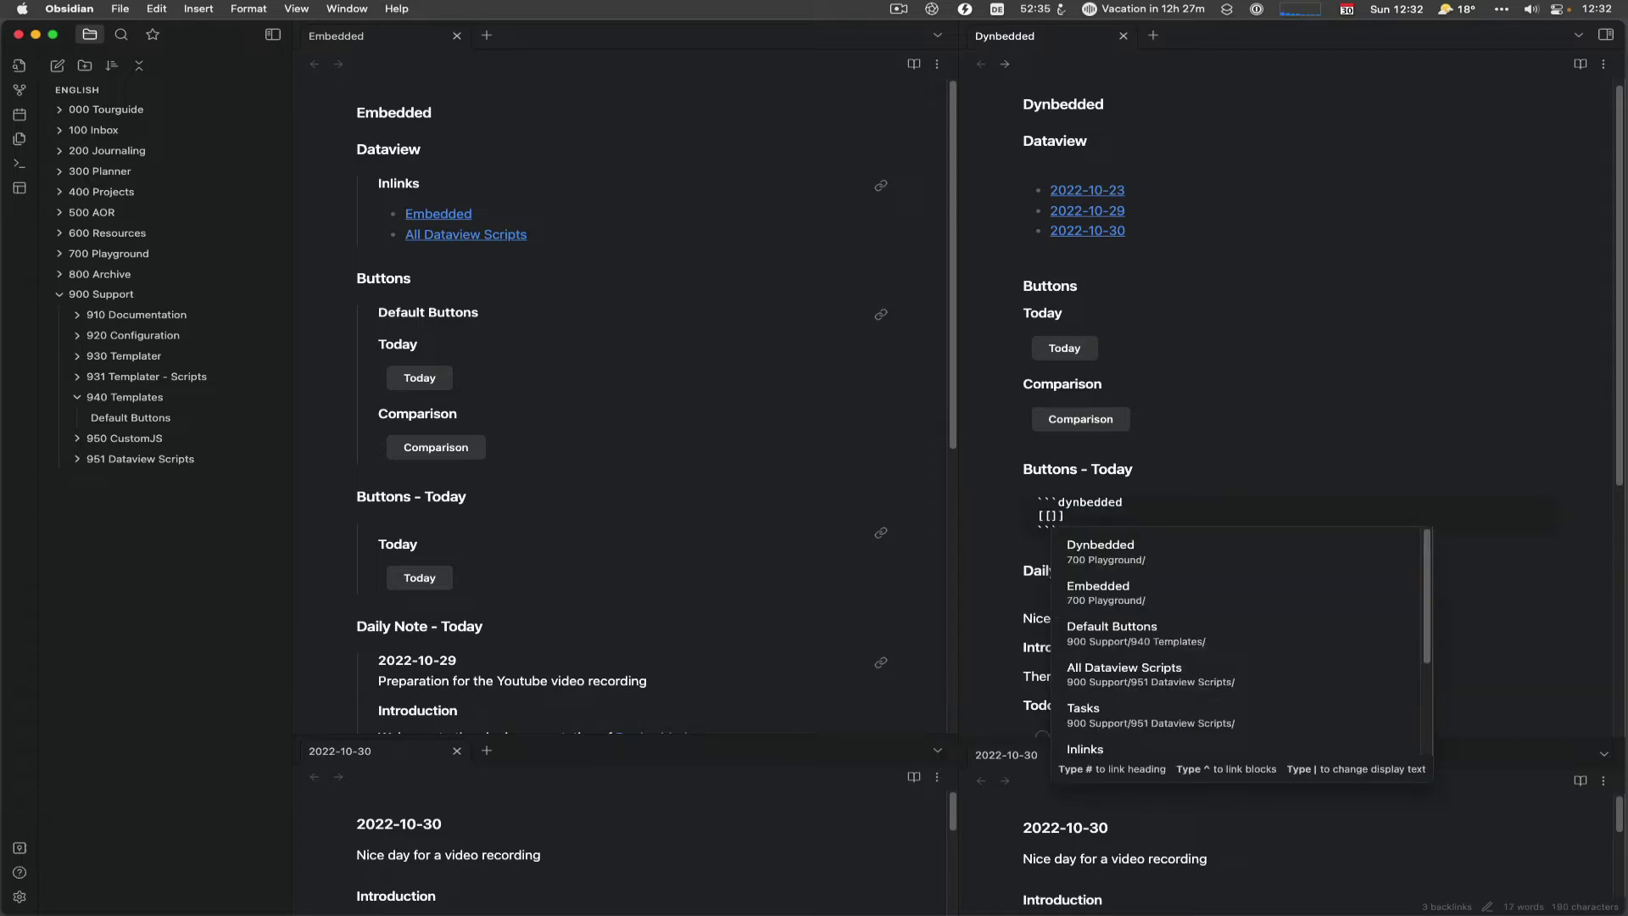
key(Down)
key(Down)
key(Return)
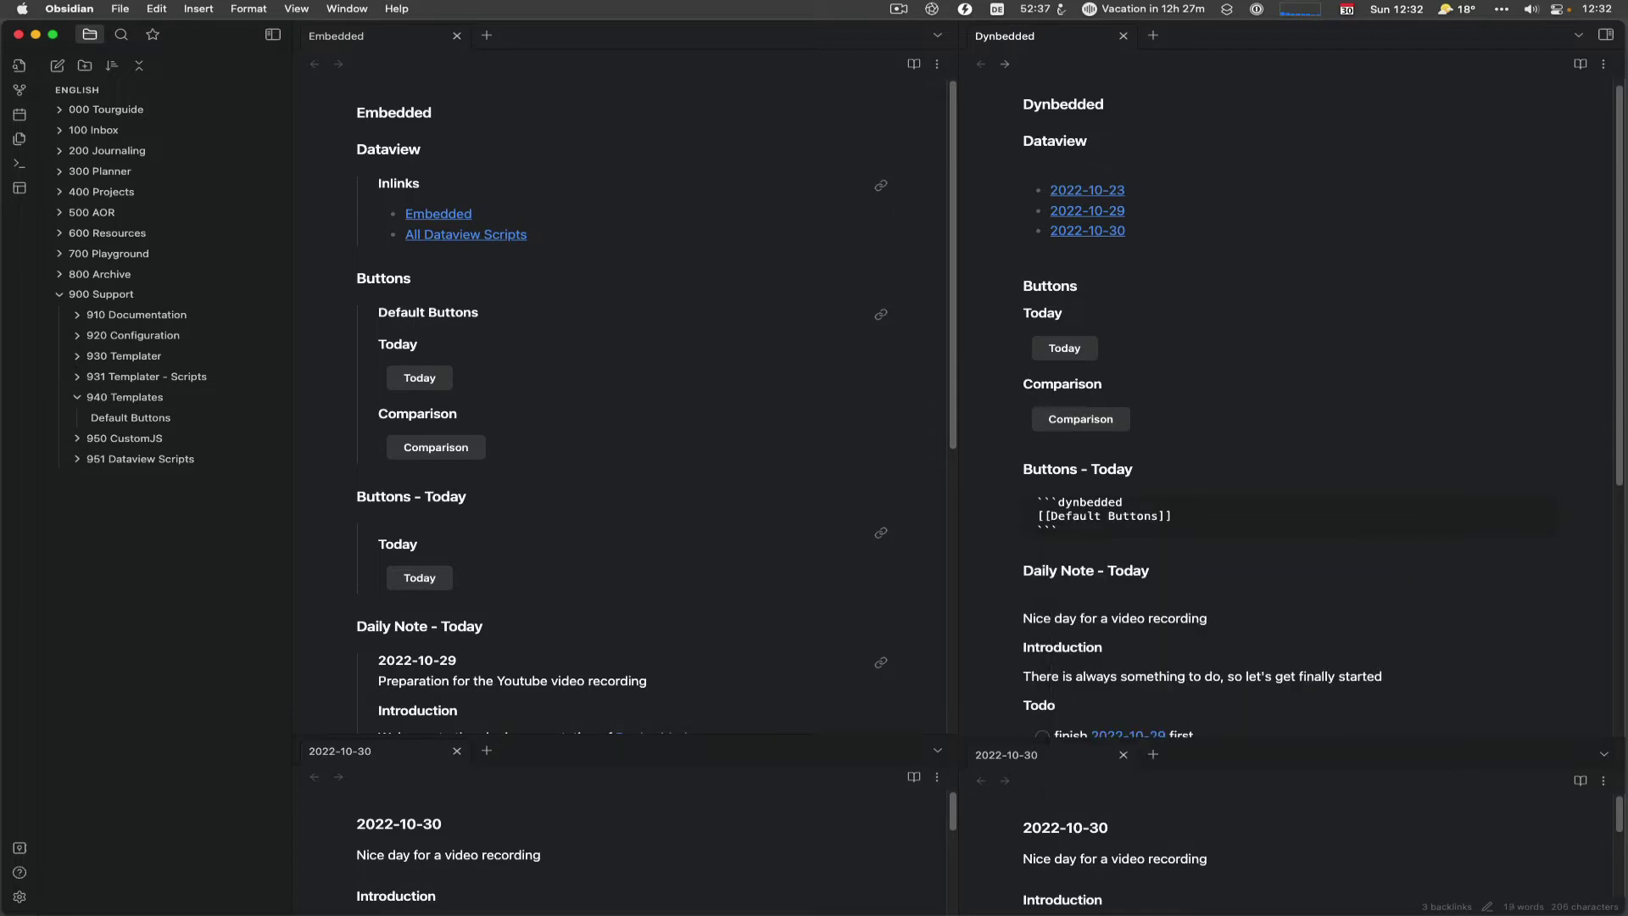
text(#)
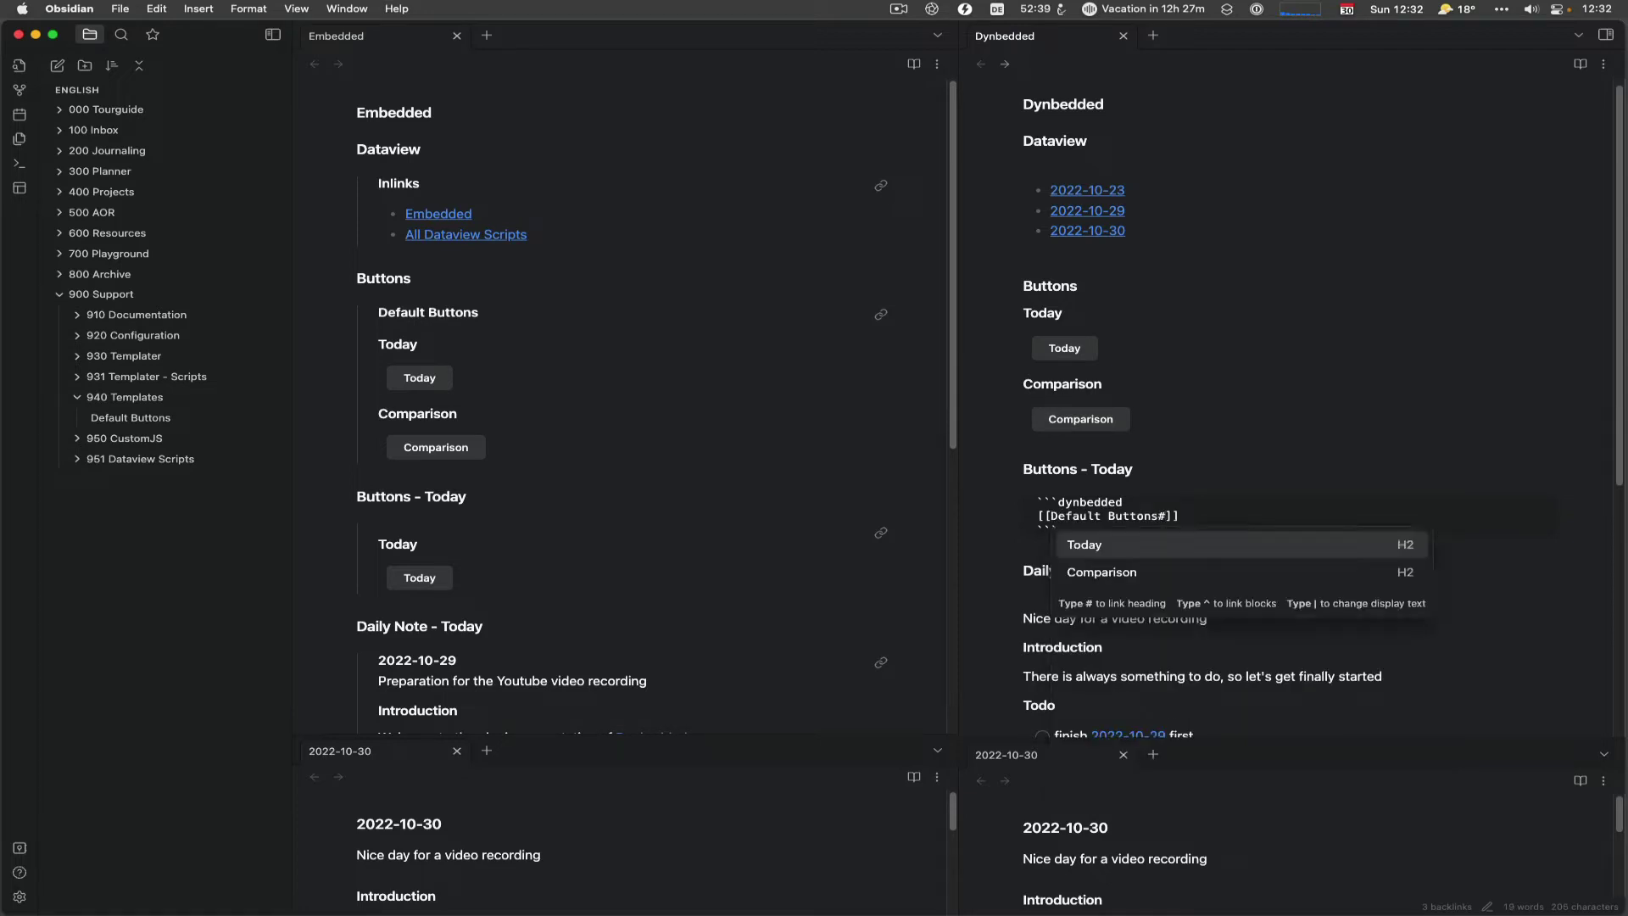
key(Return)
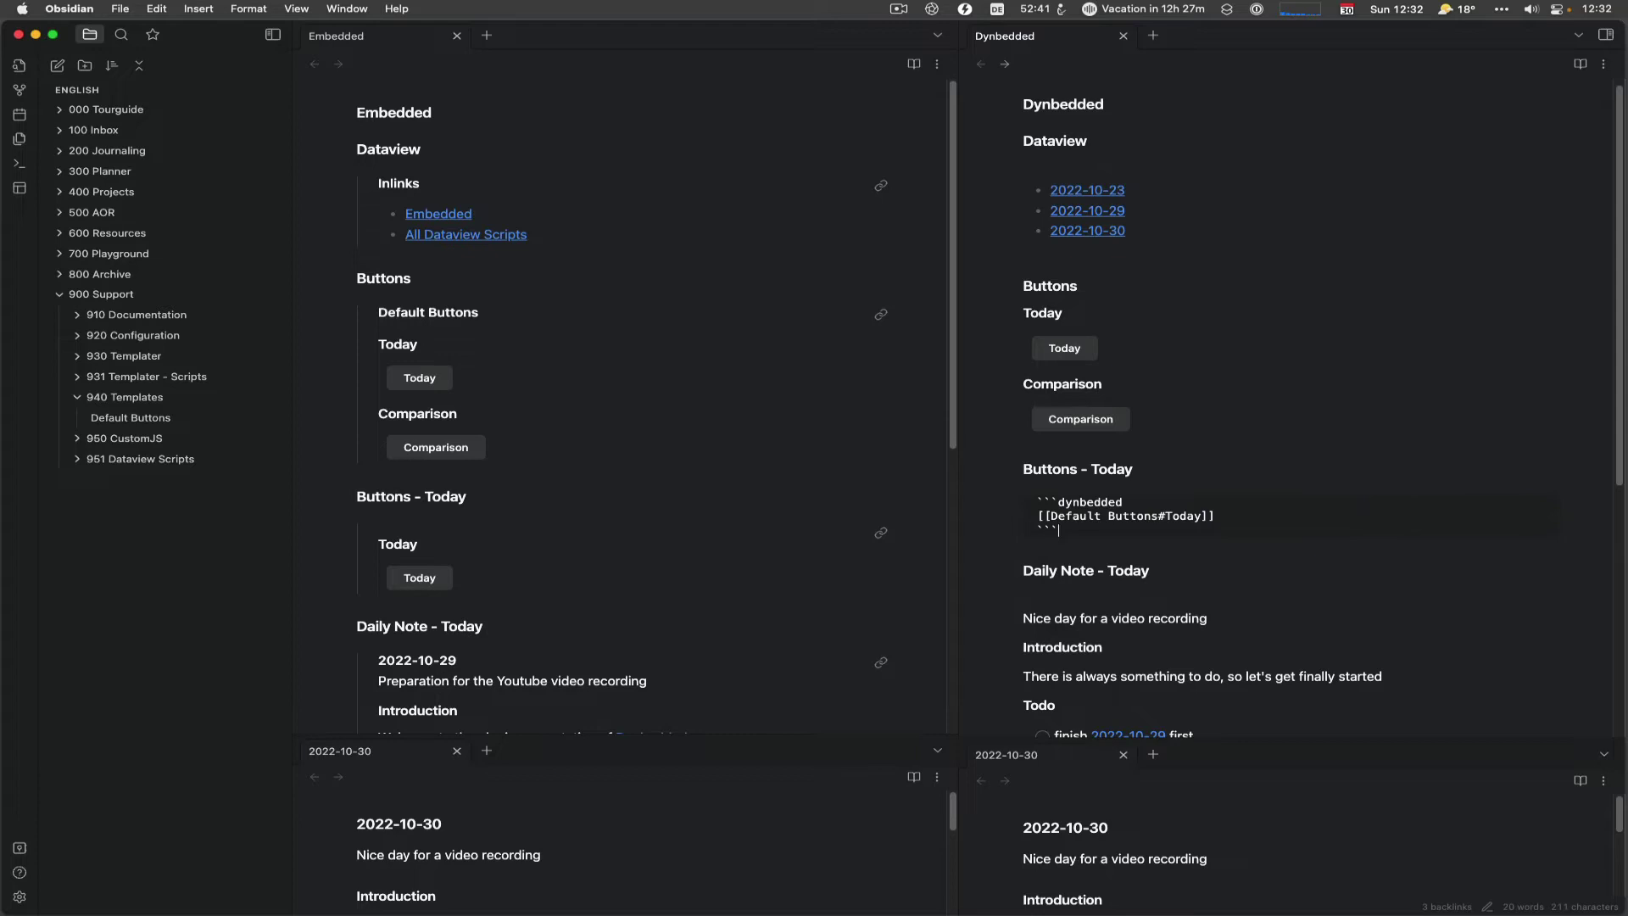
key(Down)
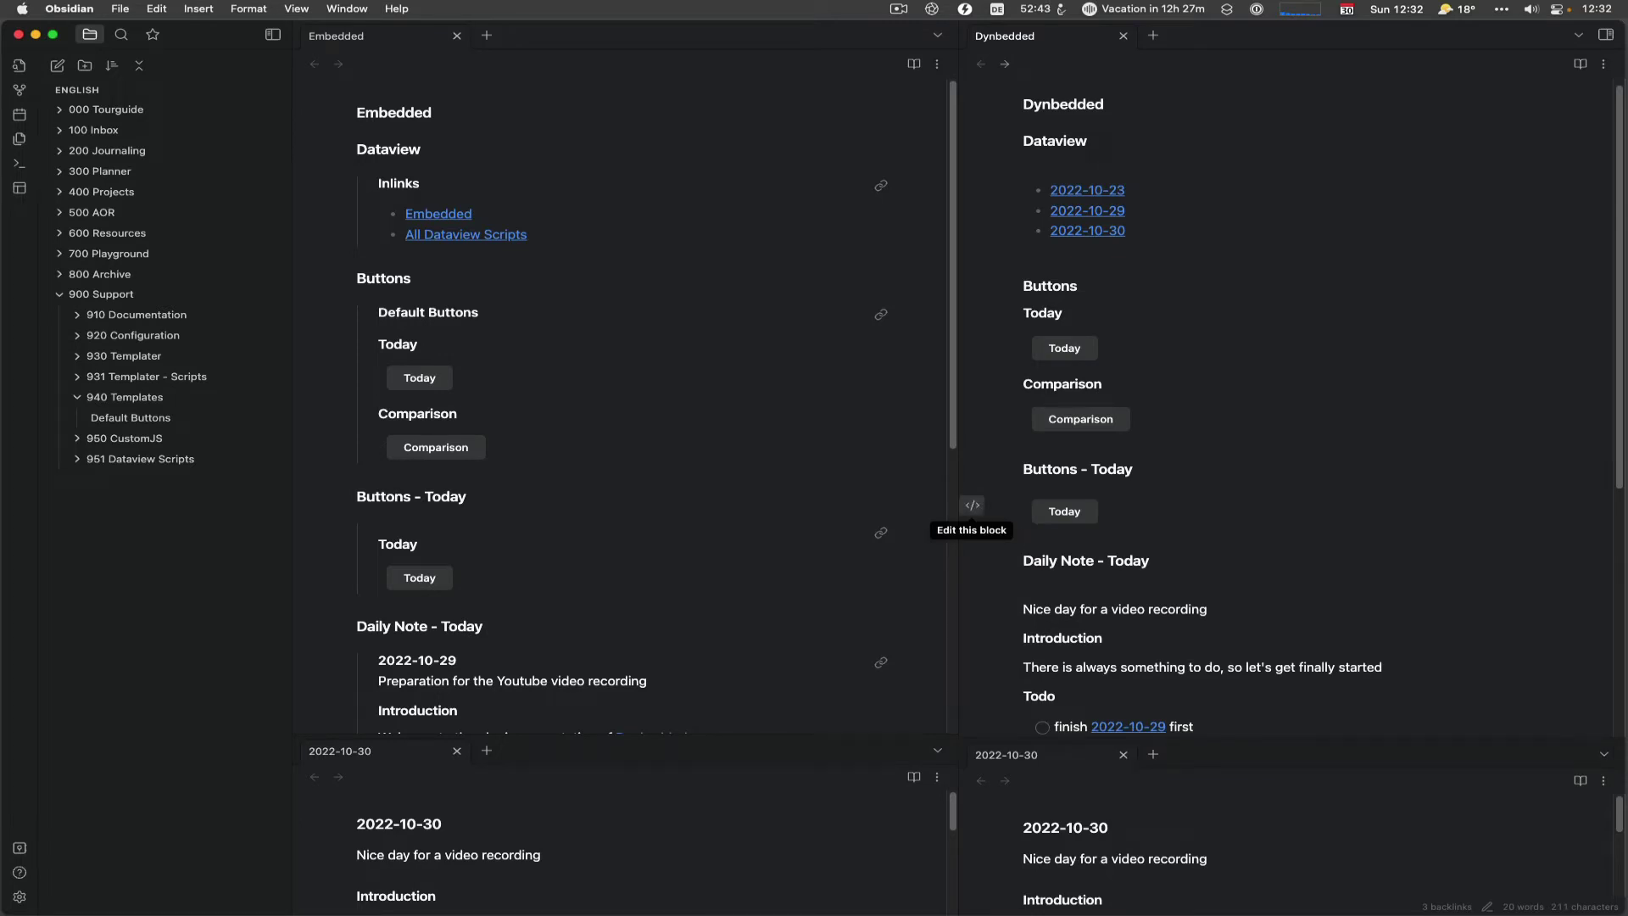
scroll(826, 462, down, 3)
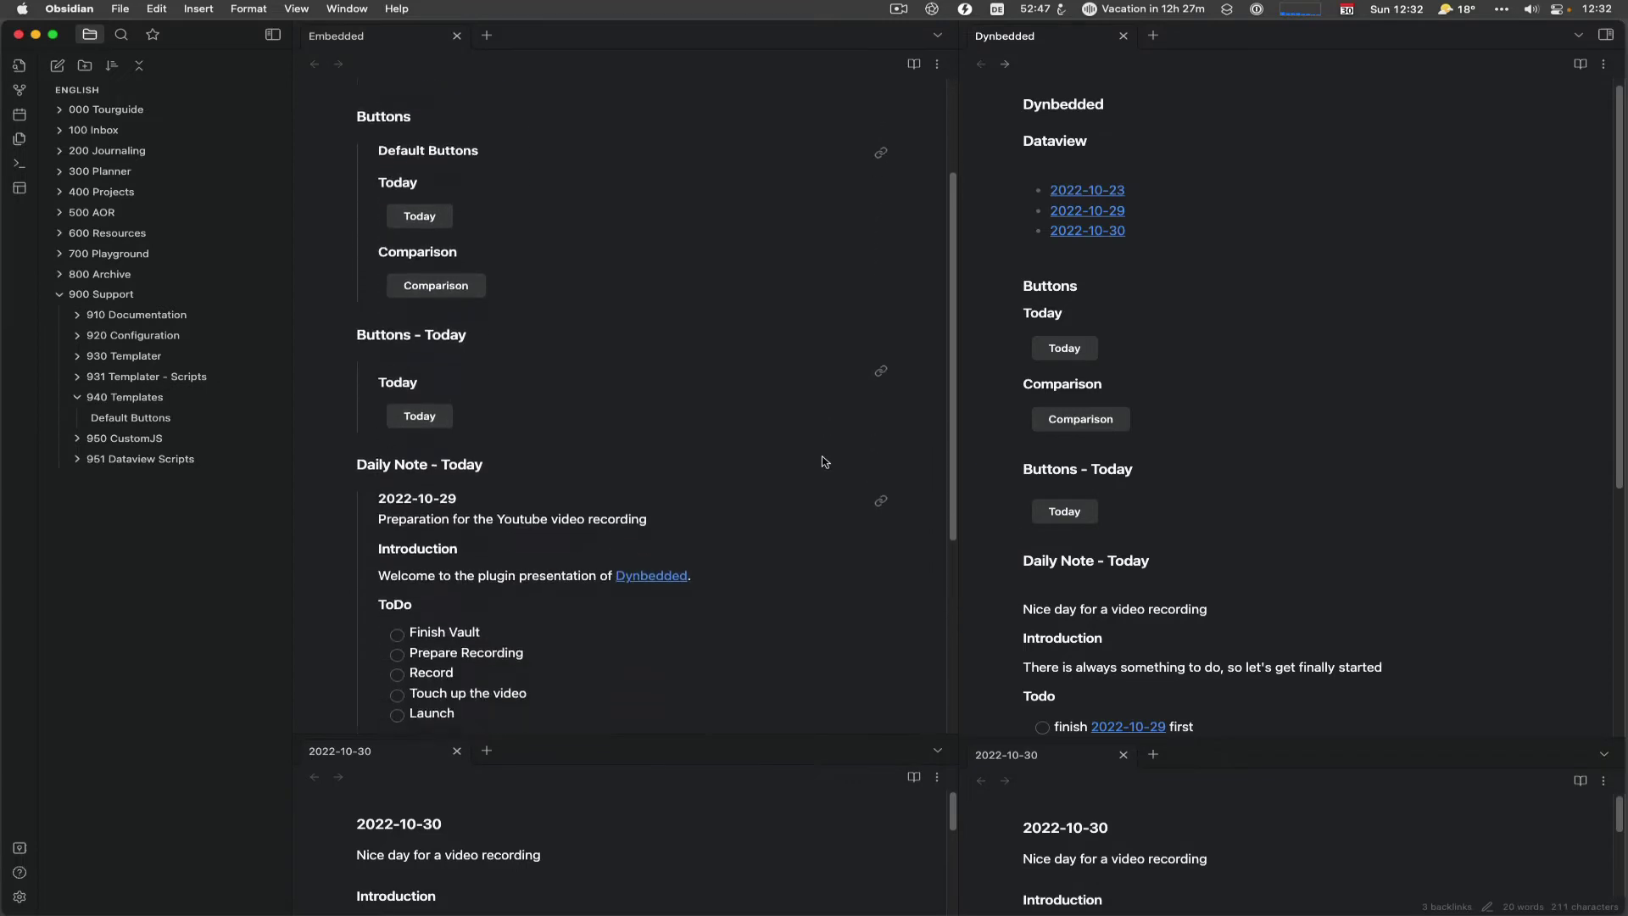
scroll(826, 461, down, 1)
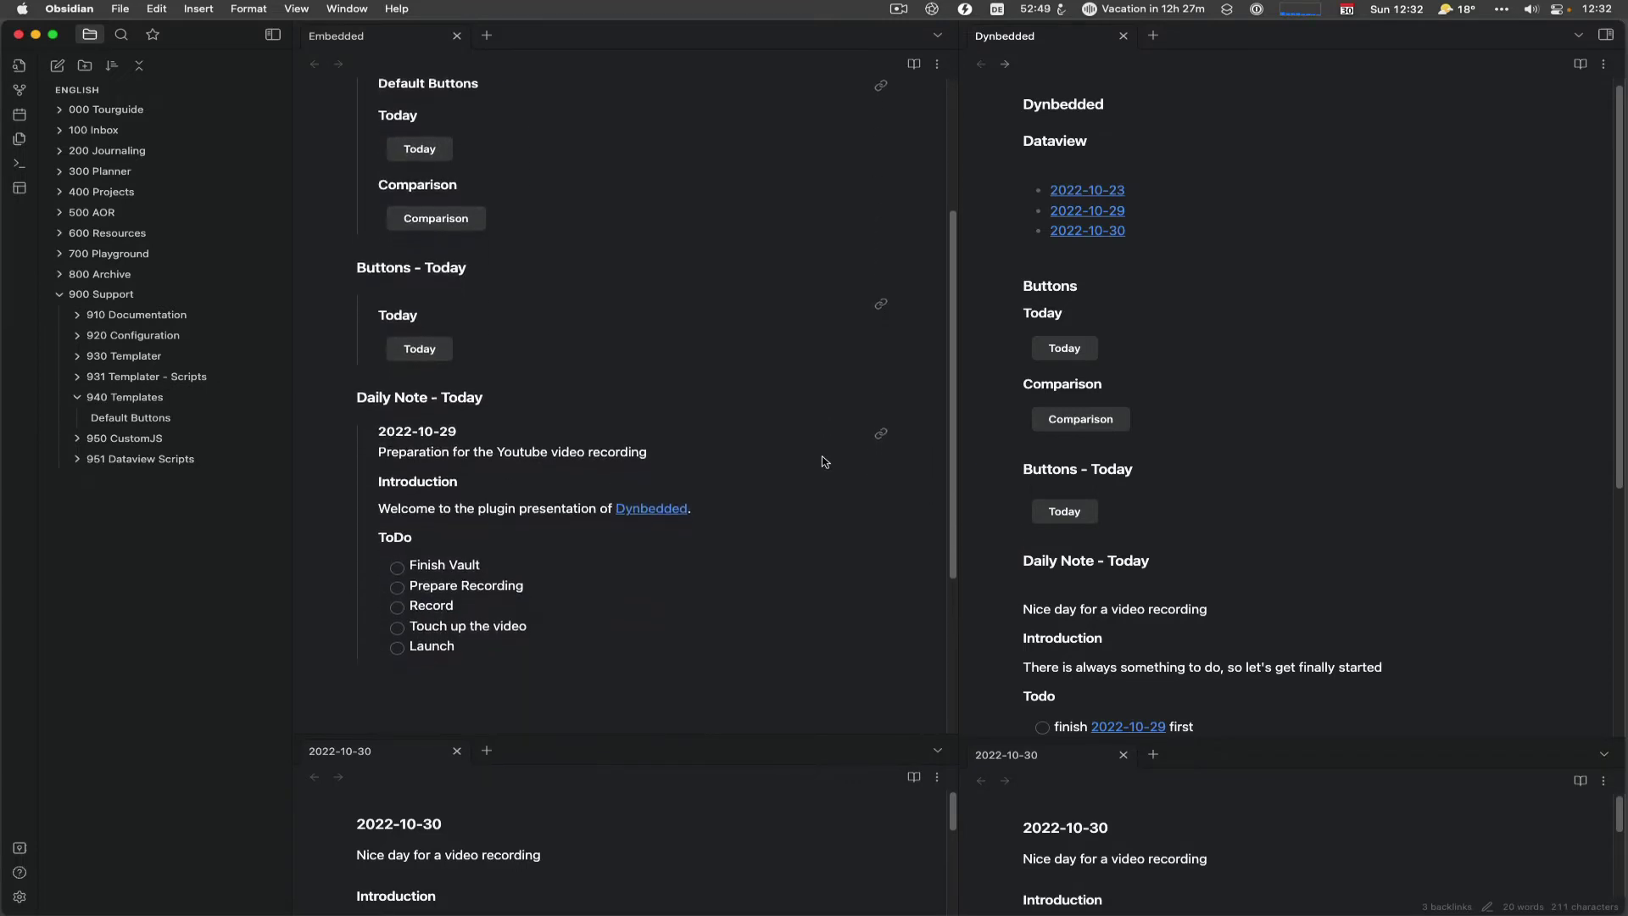
scroll(1207, 494, down, 5)
scroll(1207, 492, up, 5)
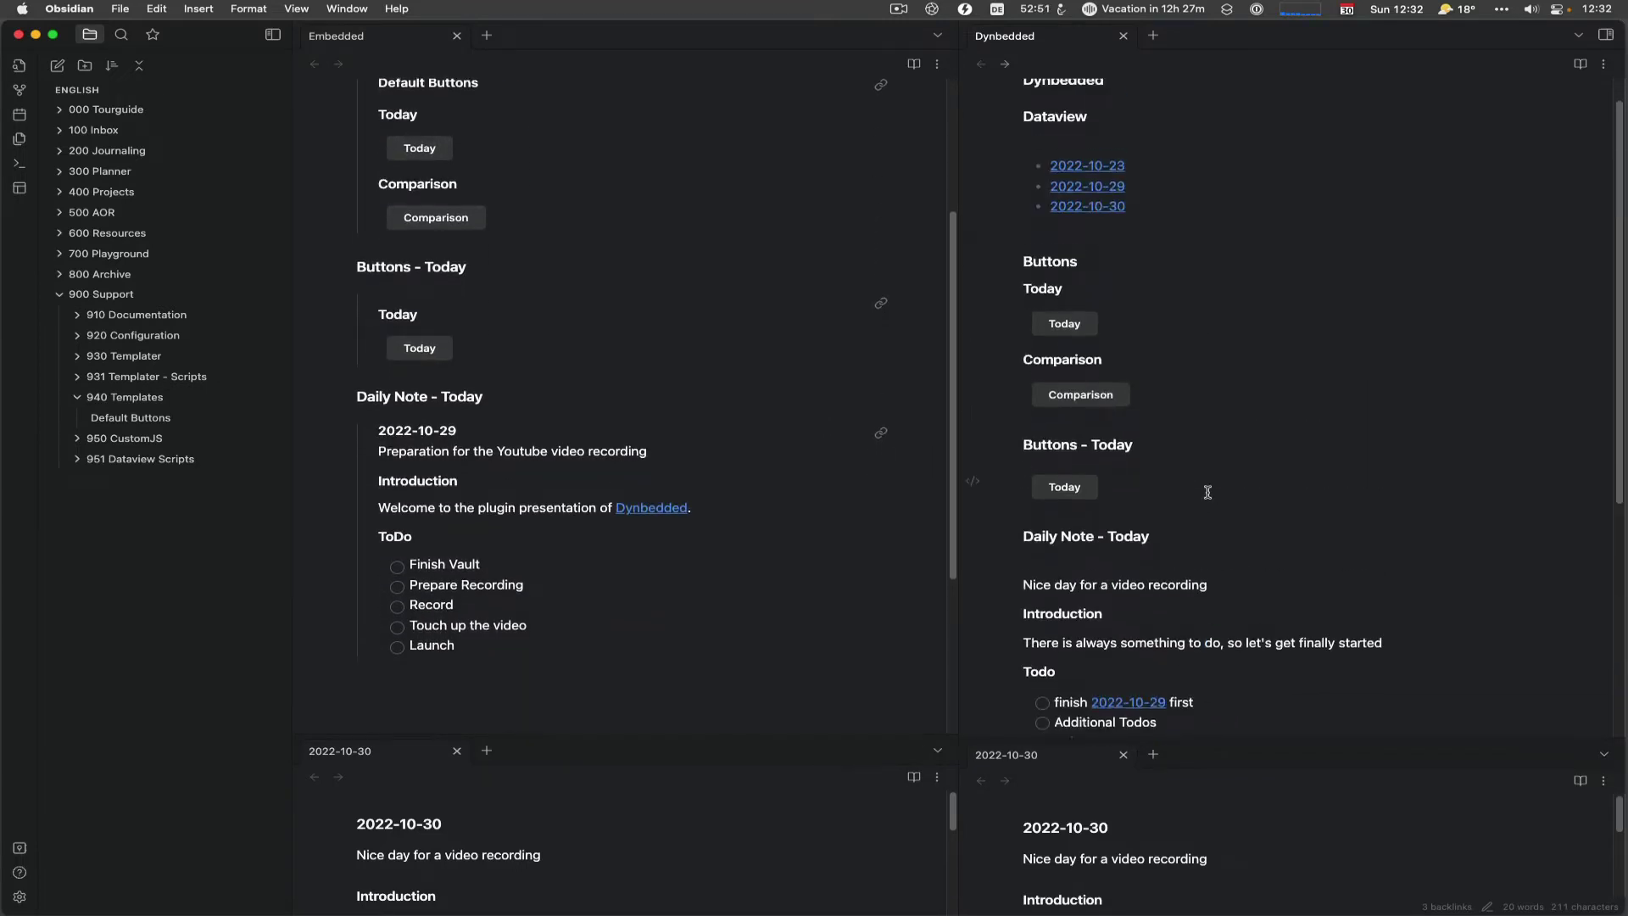
scroll(1111, 485, down, 3)
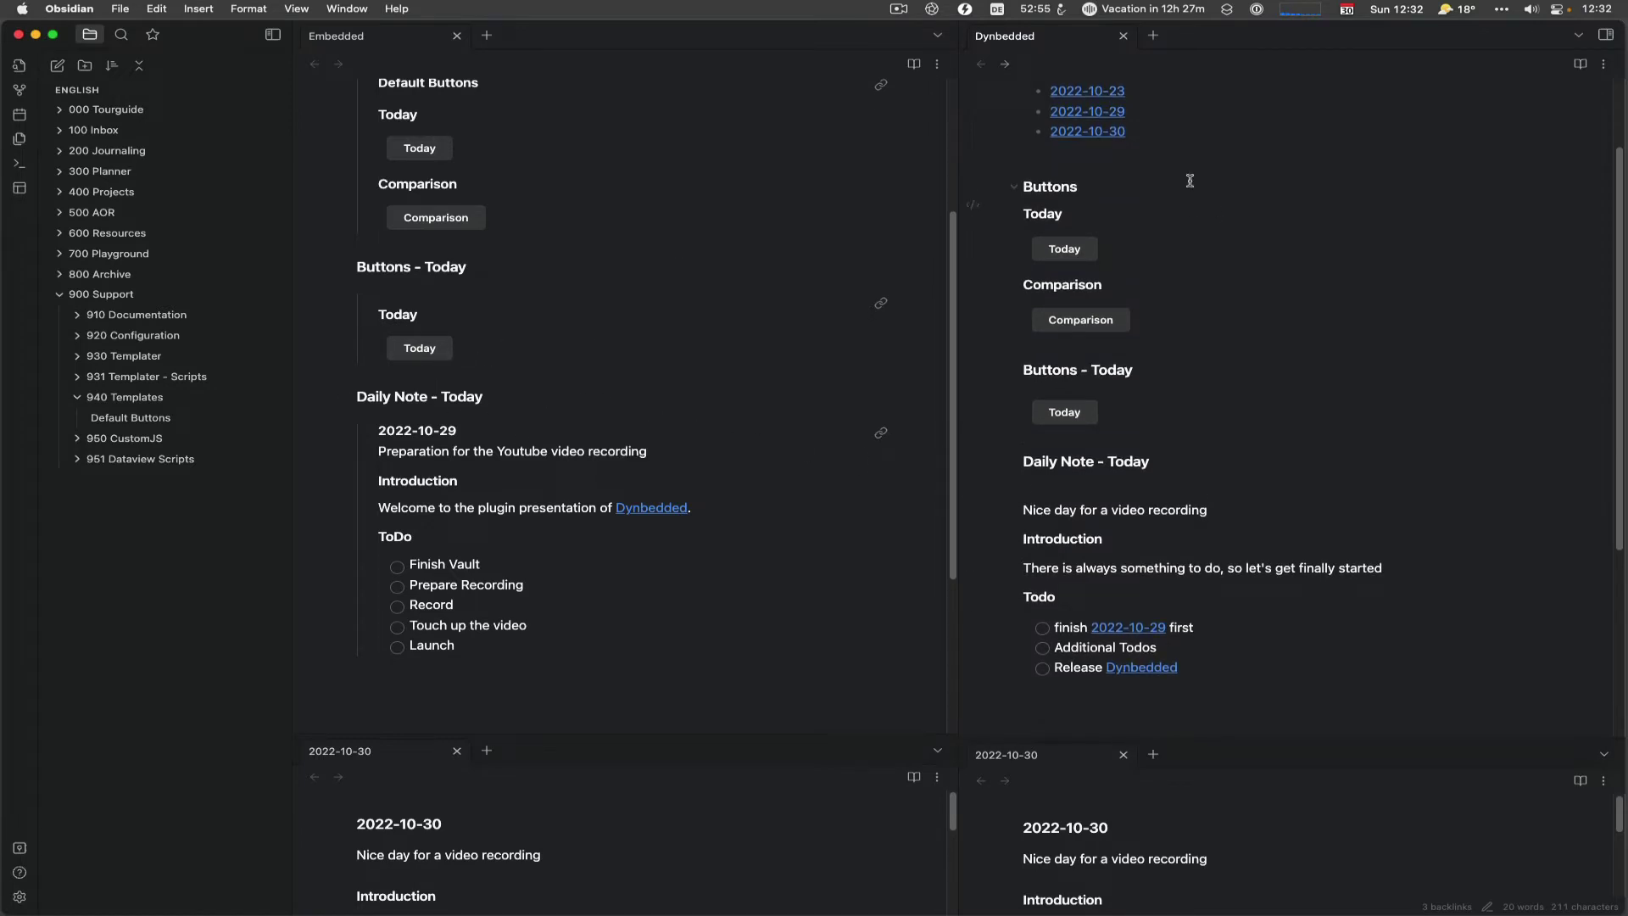
click(486, 412)
key(Down)
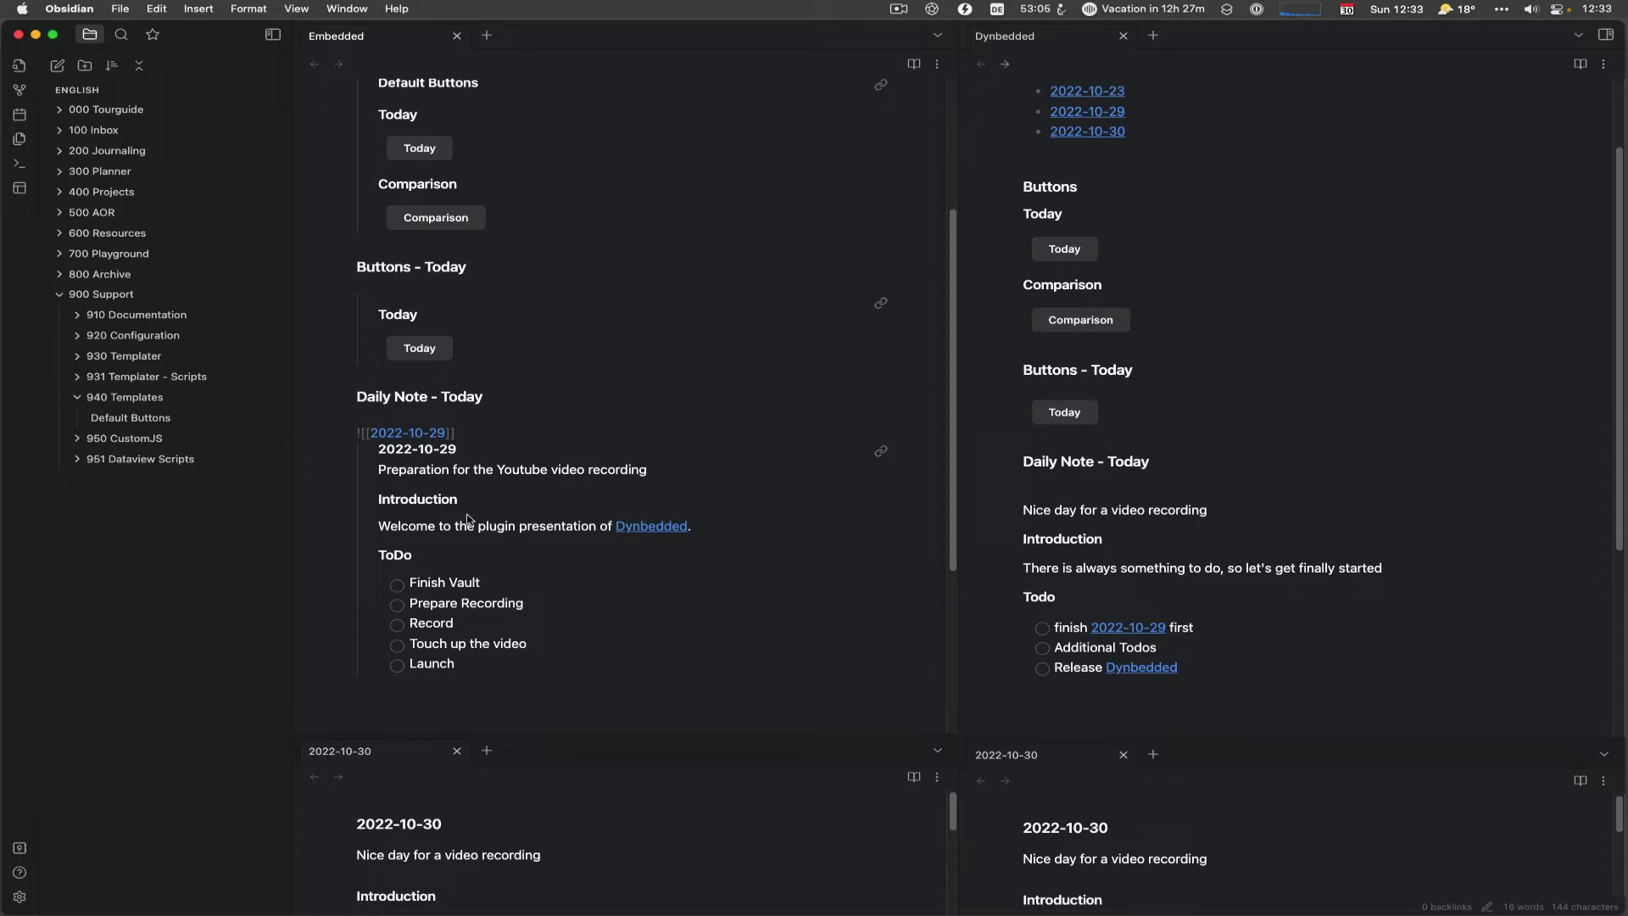
key(alt+shift+Right)
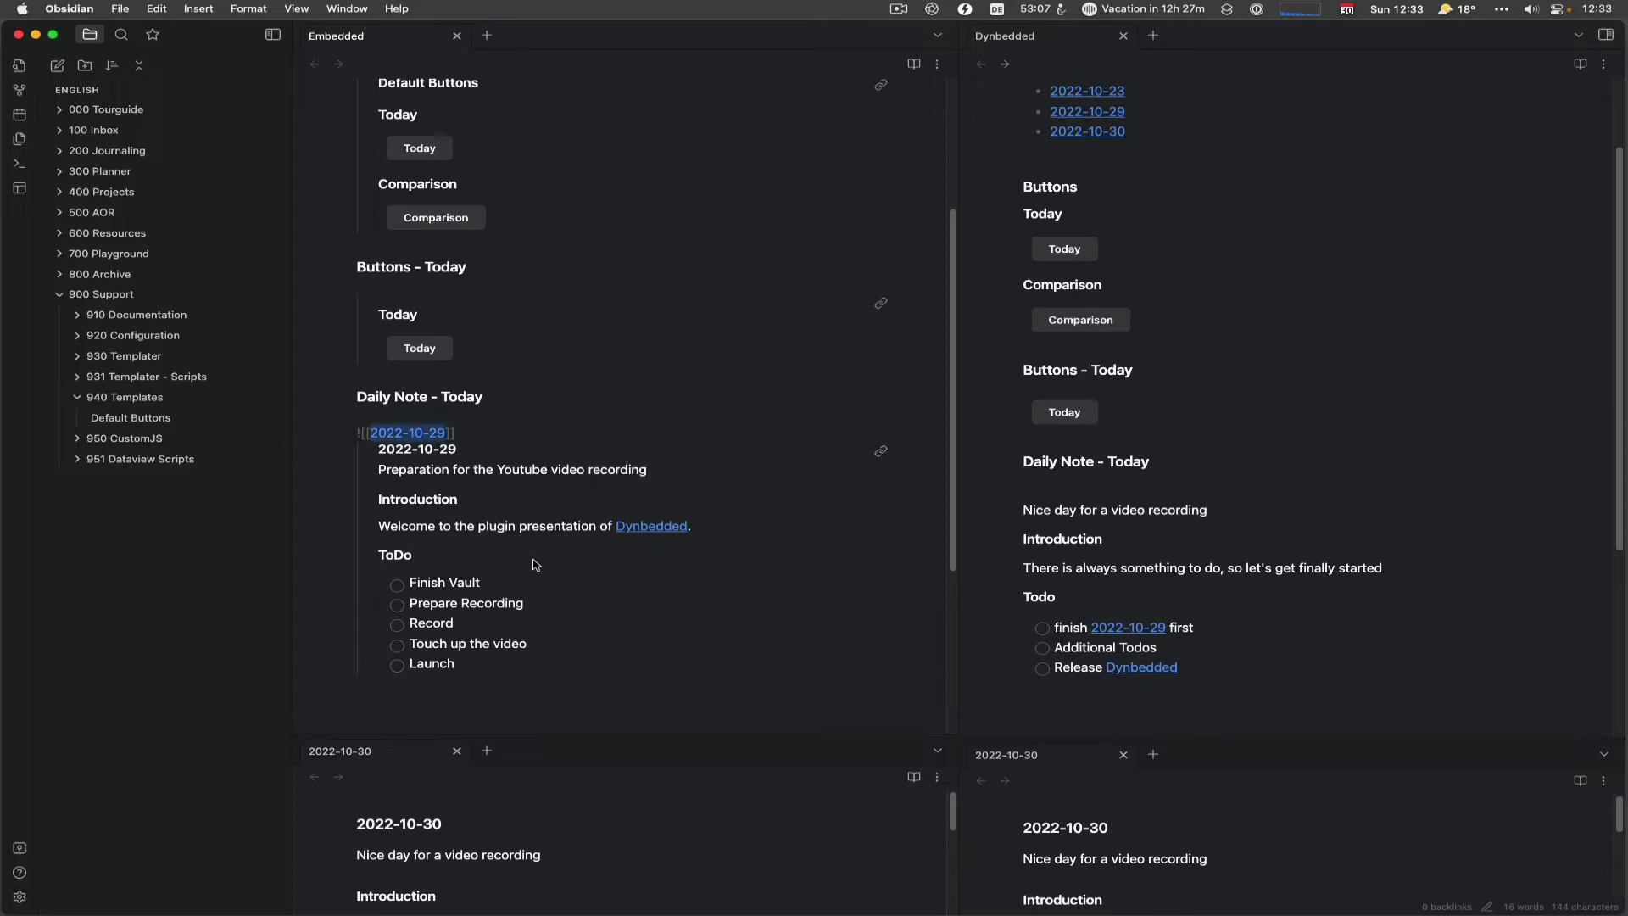
click(1189, 493)
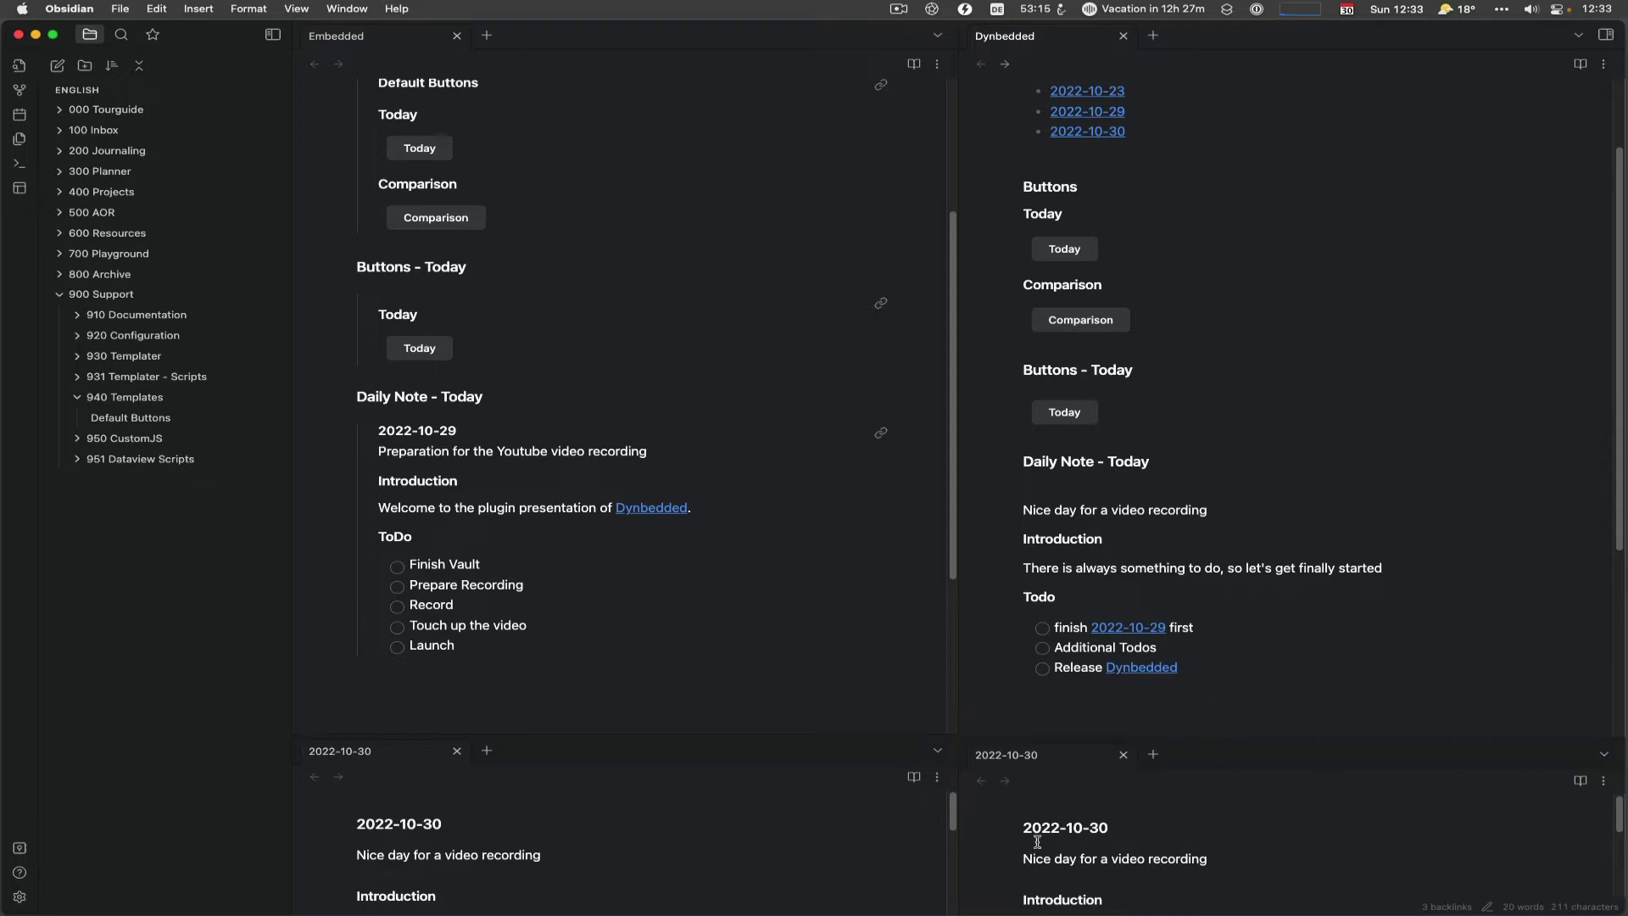
scroll(1178, 828, down, 3)
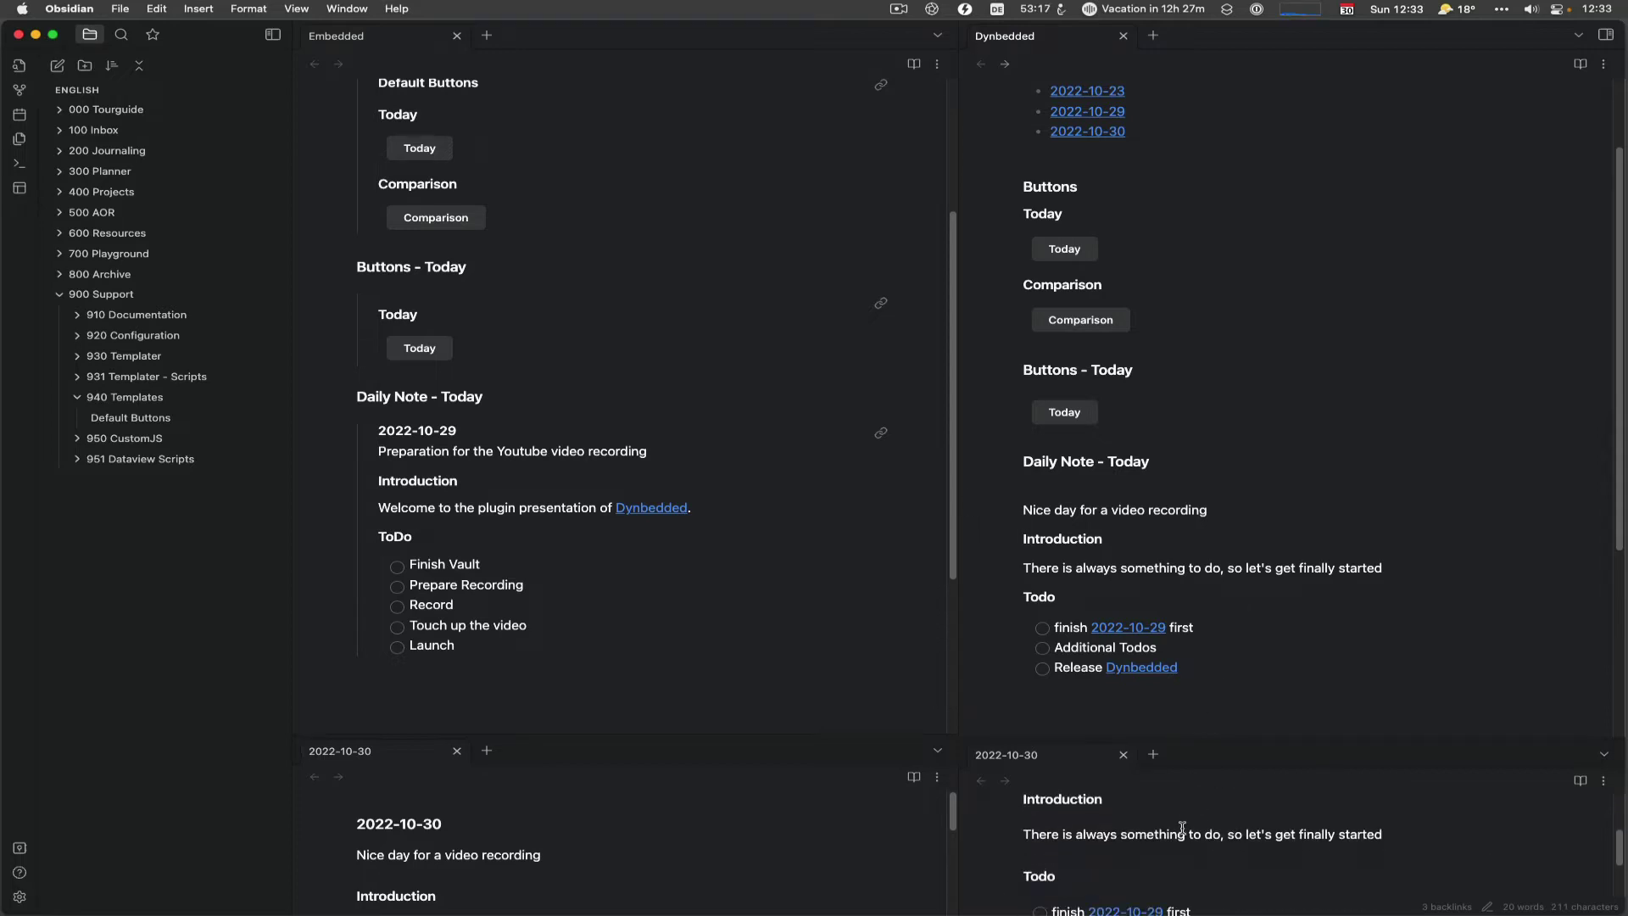
scroll(1179, 827, up, 1)
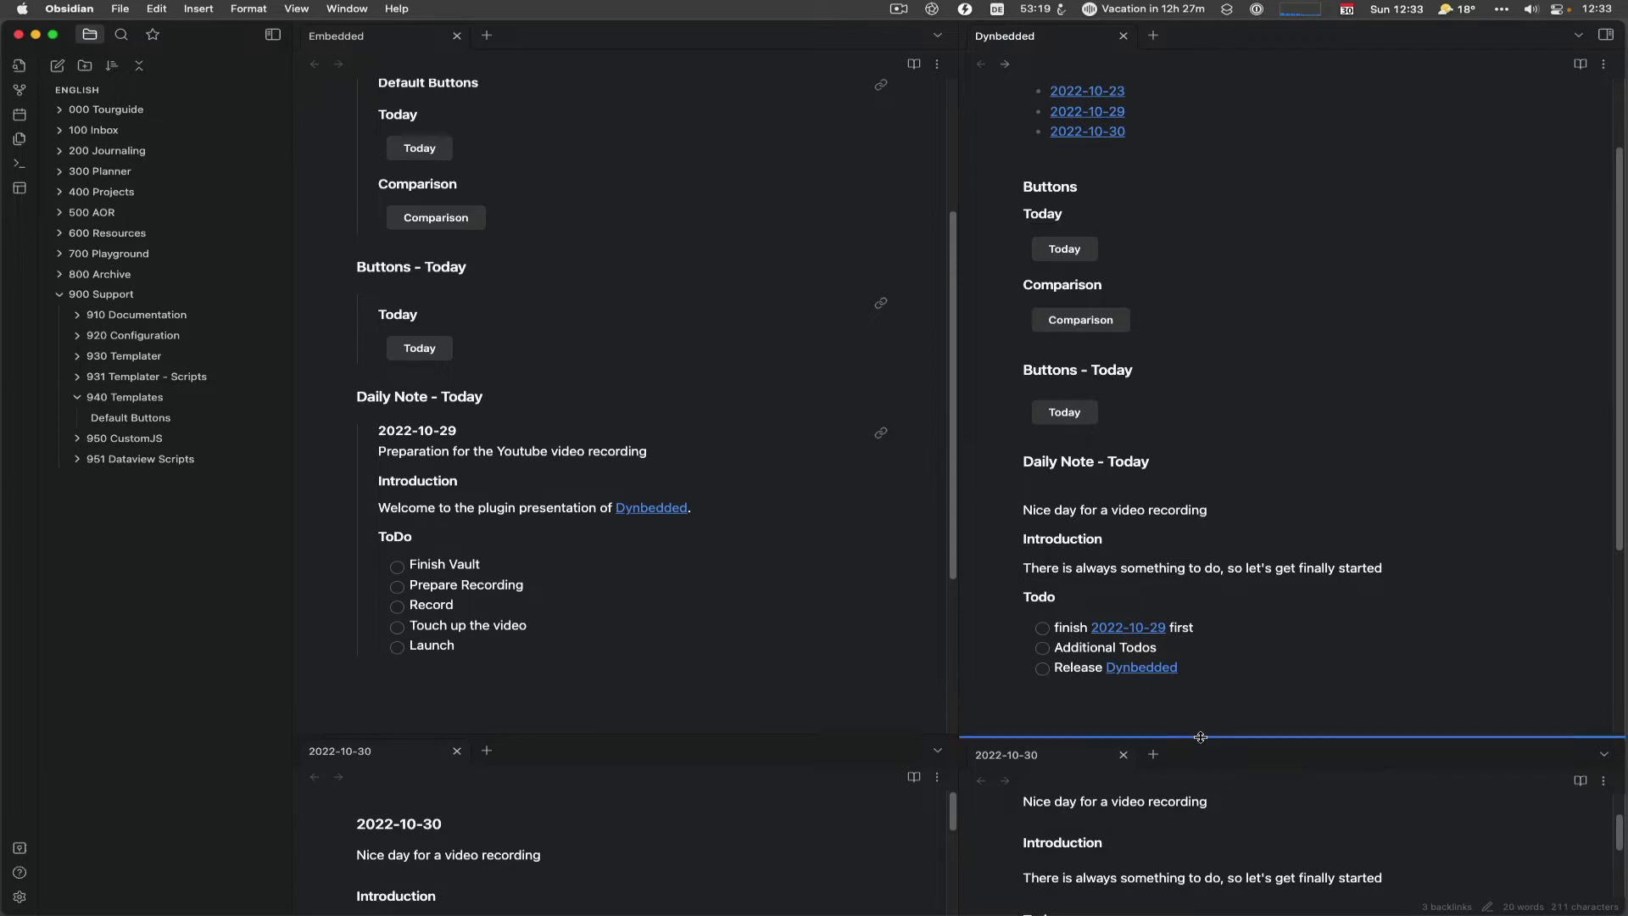
mouse_move(1207, 740)
mouse_down()
mouse_move(1206, 552)
mouse_move(1212, 738)
mouse_up()
scroll(1208, 700, down, 2)
scroll(1207, 701, up, 2)
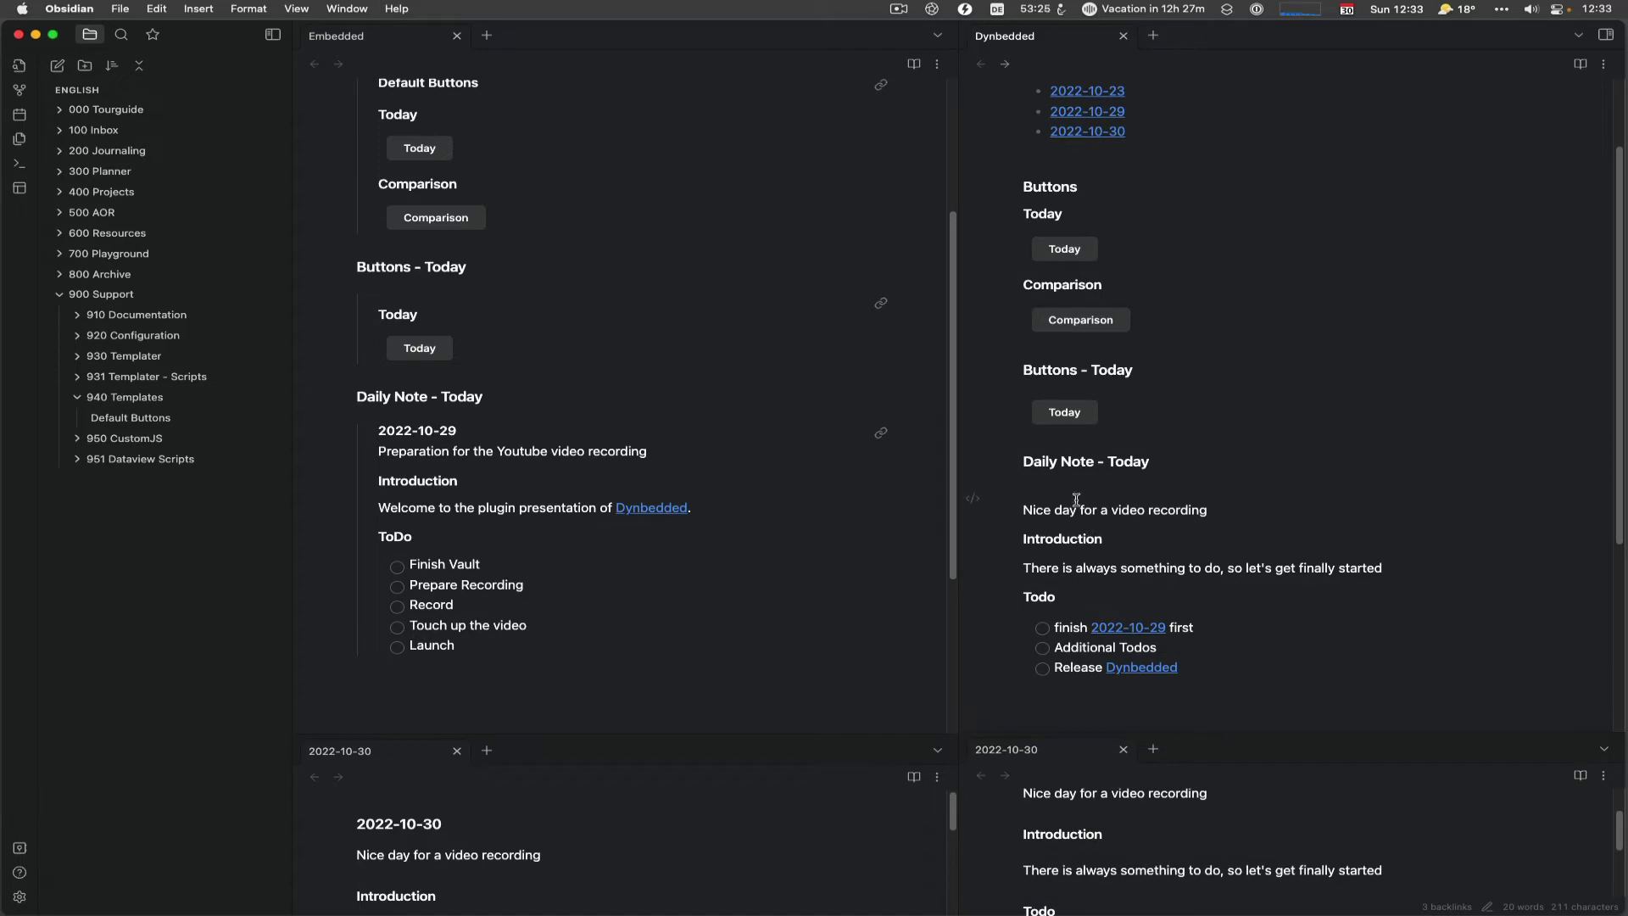
Append #Todo to the daily-note block's [[{{YYYY-MM-DD}}]] link and render it as a todo list
click(974, 498)
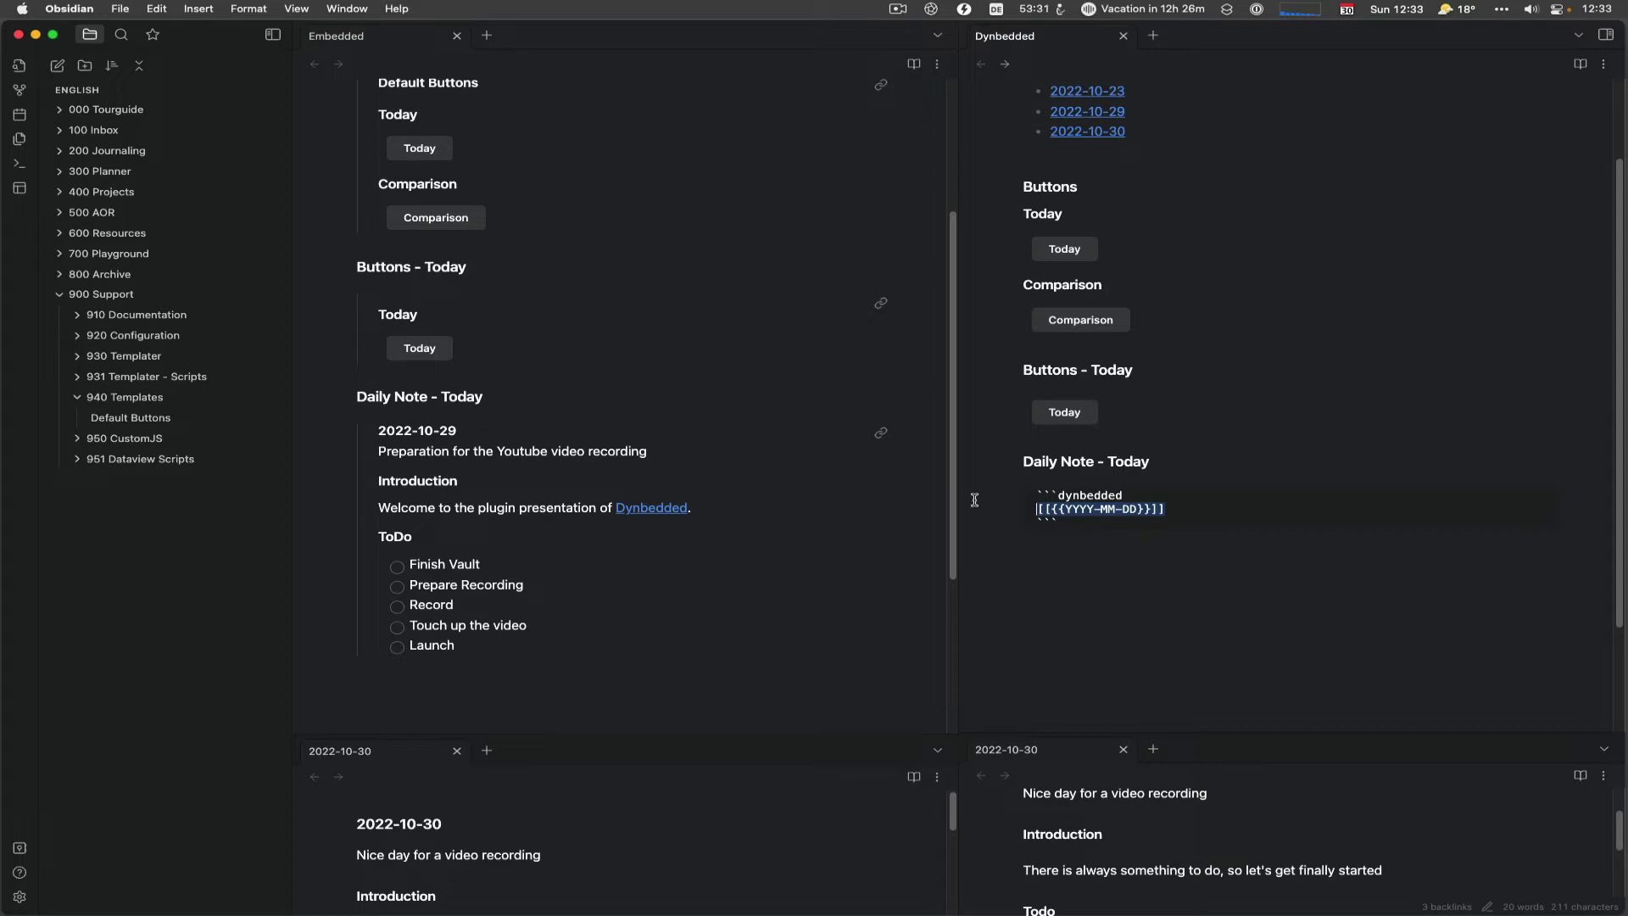
click(1054, 508)
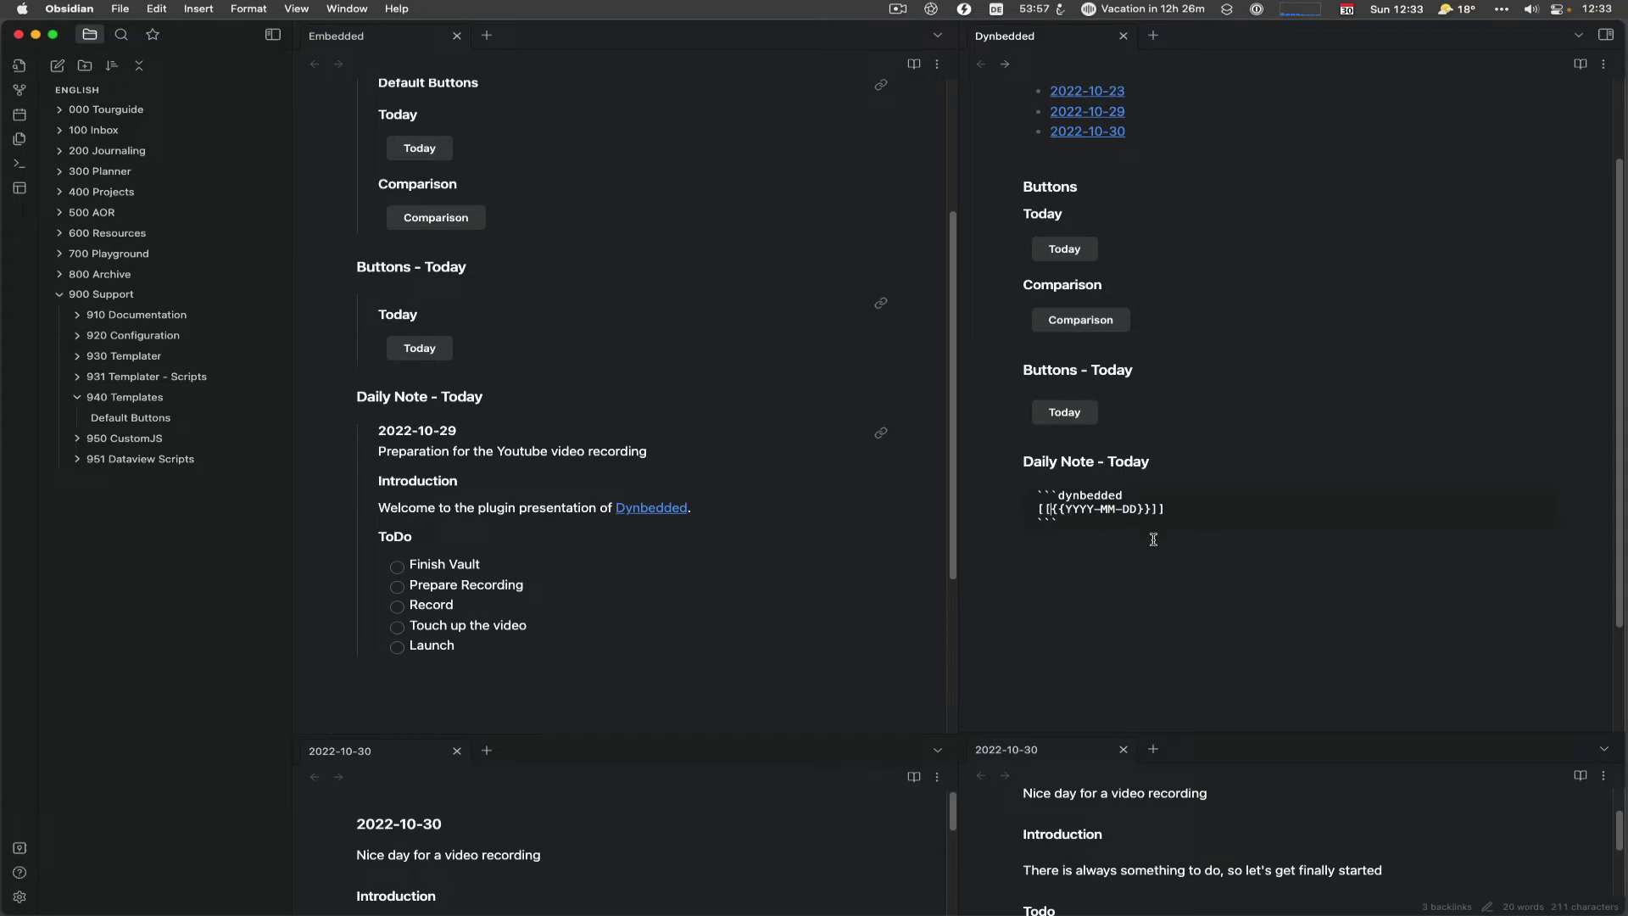
drag(1152, 509, 1053, 509)
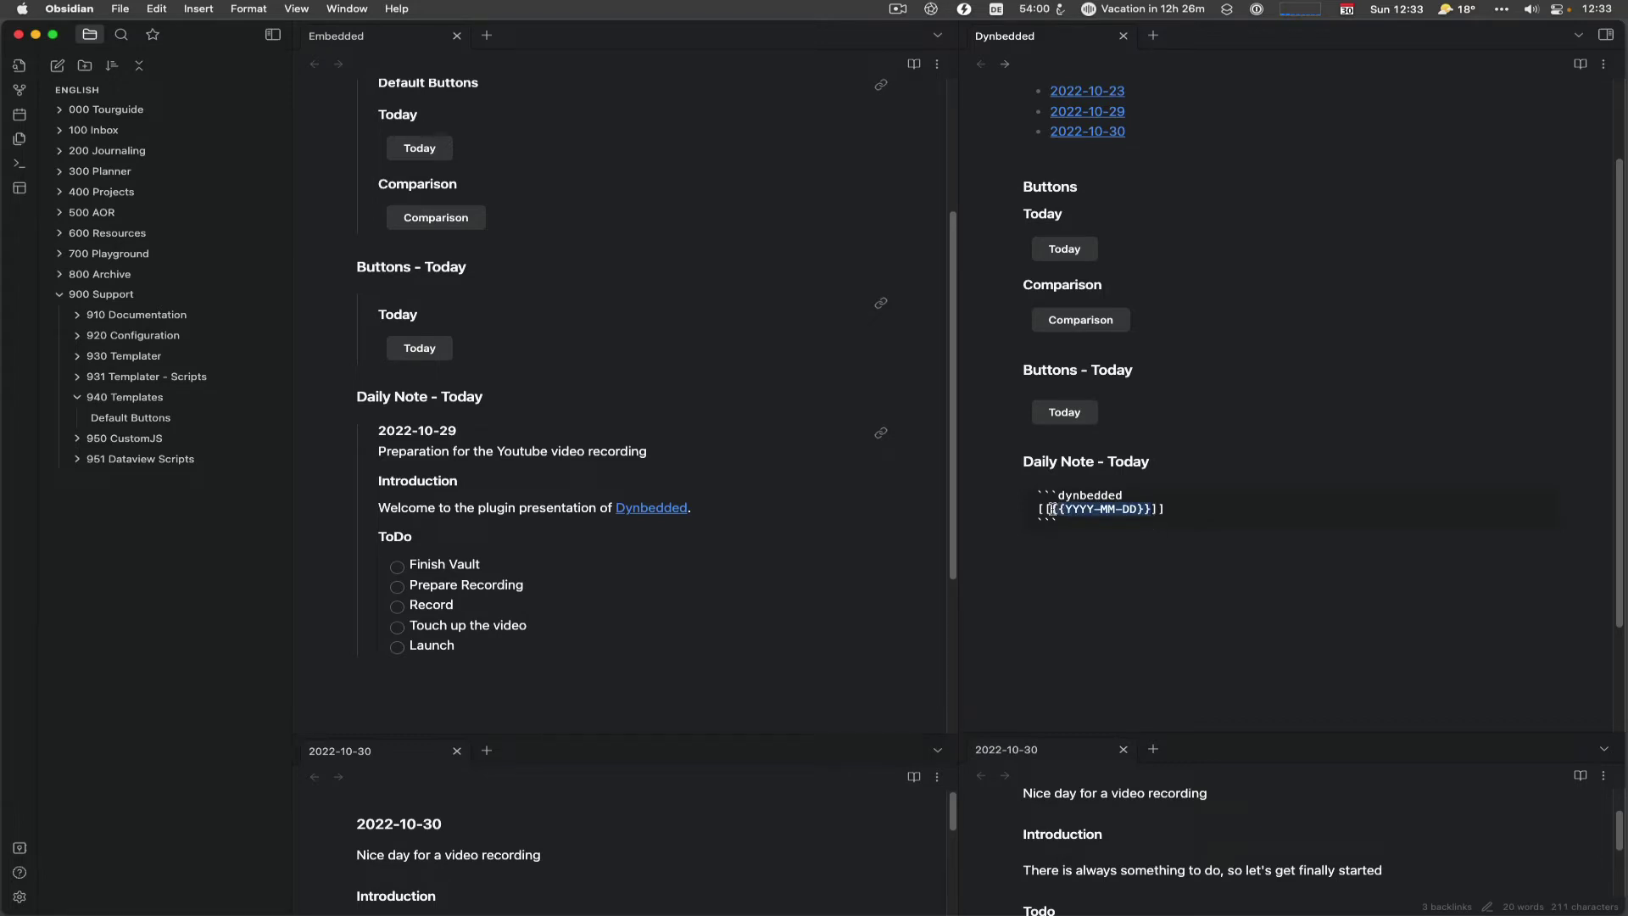
click(1180, 511)
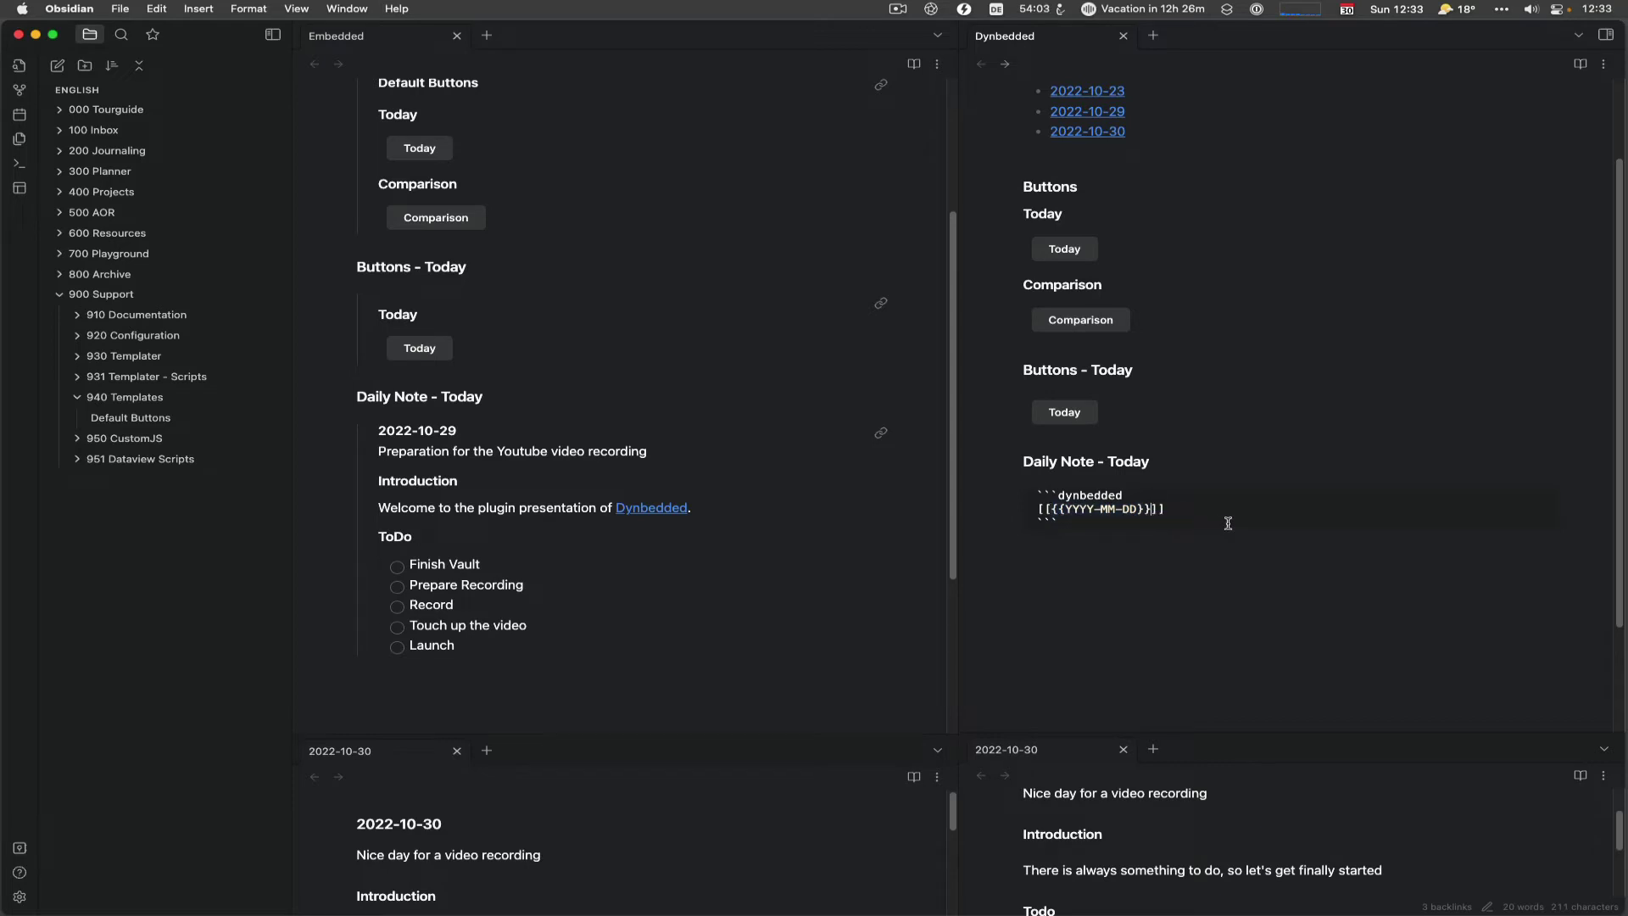
text(#Todo)
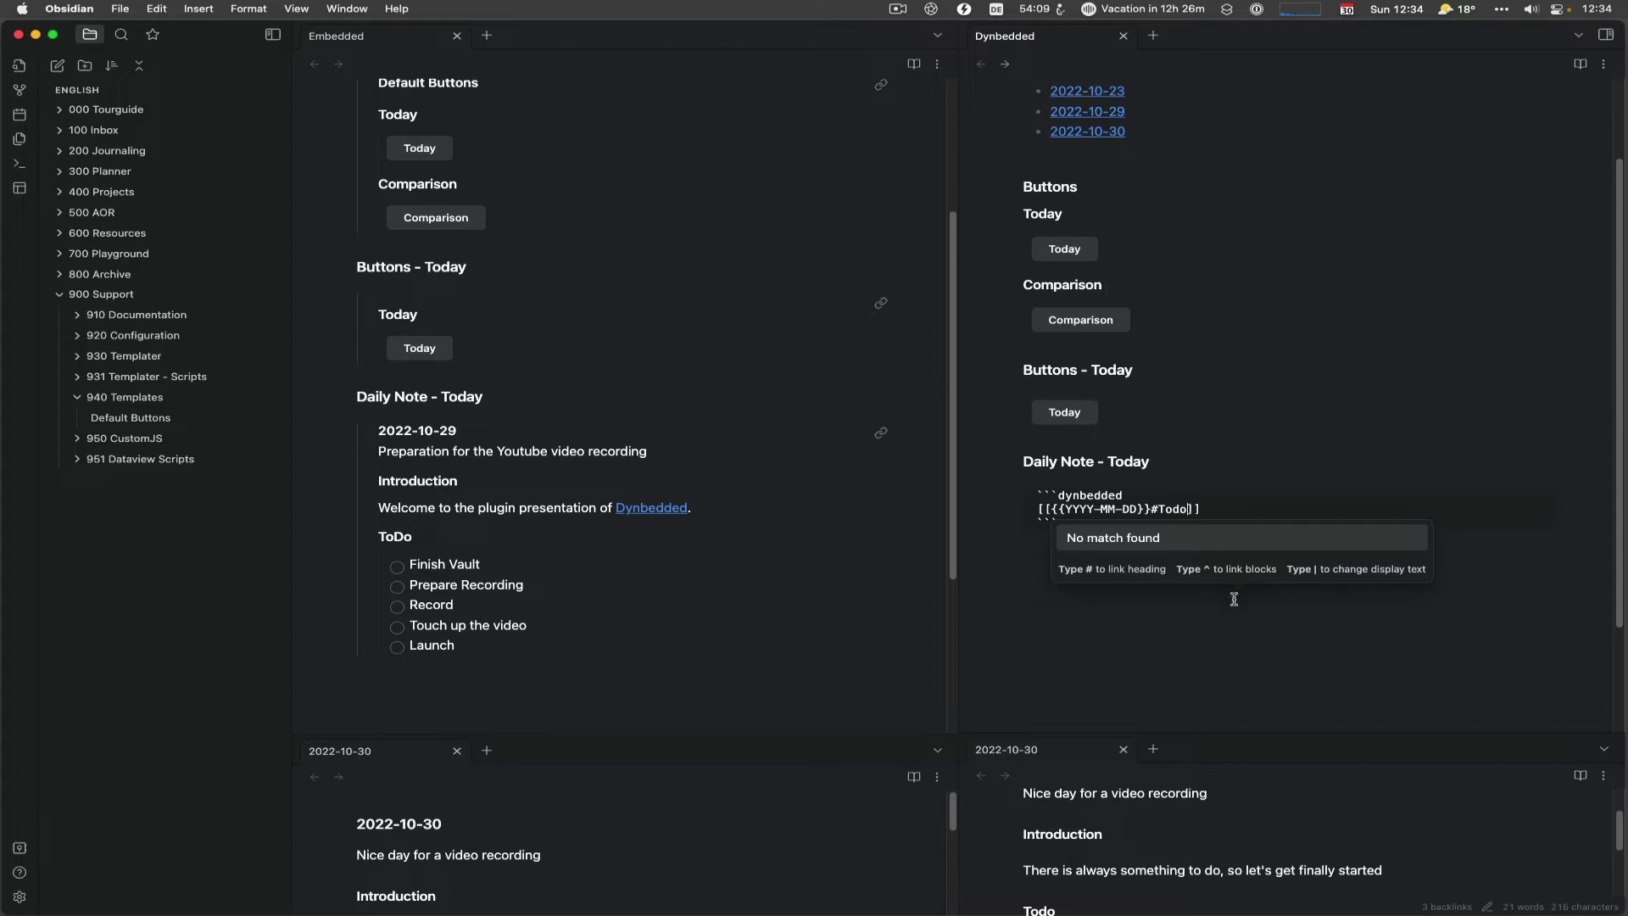
click(1227, 627)
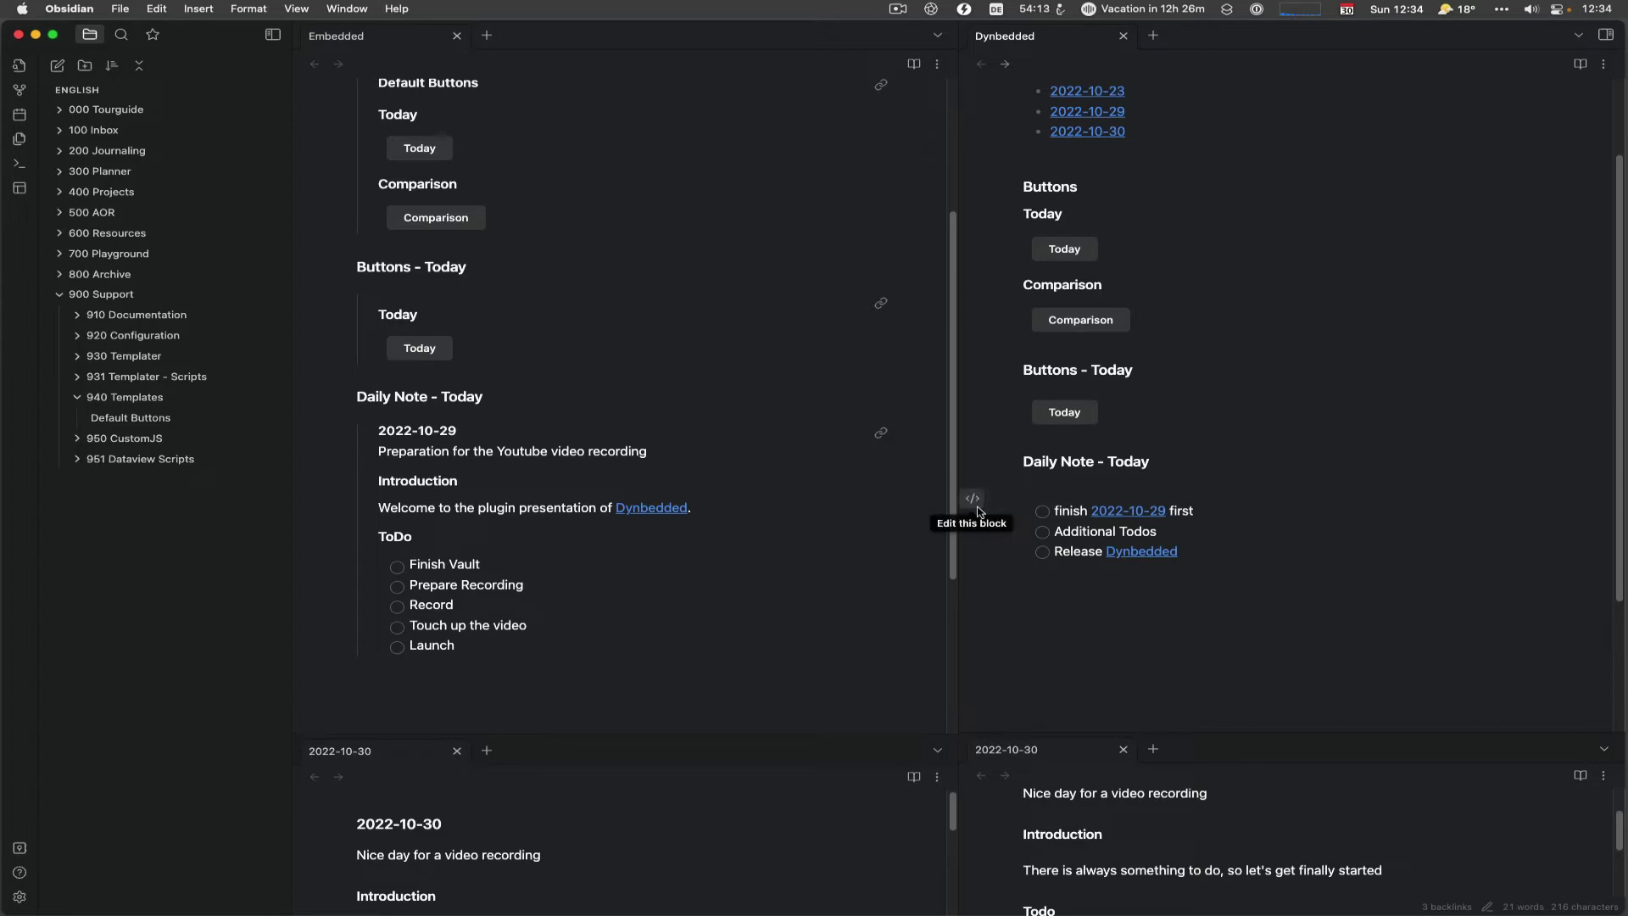
click(975, 507)
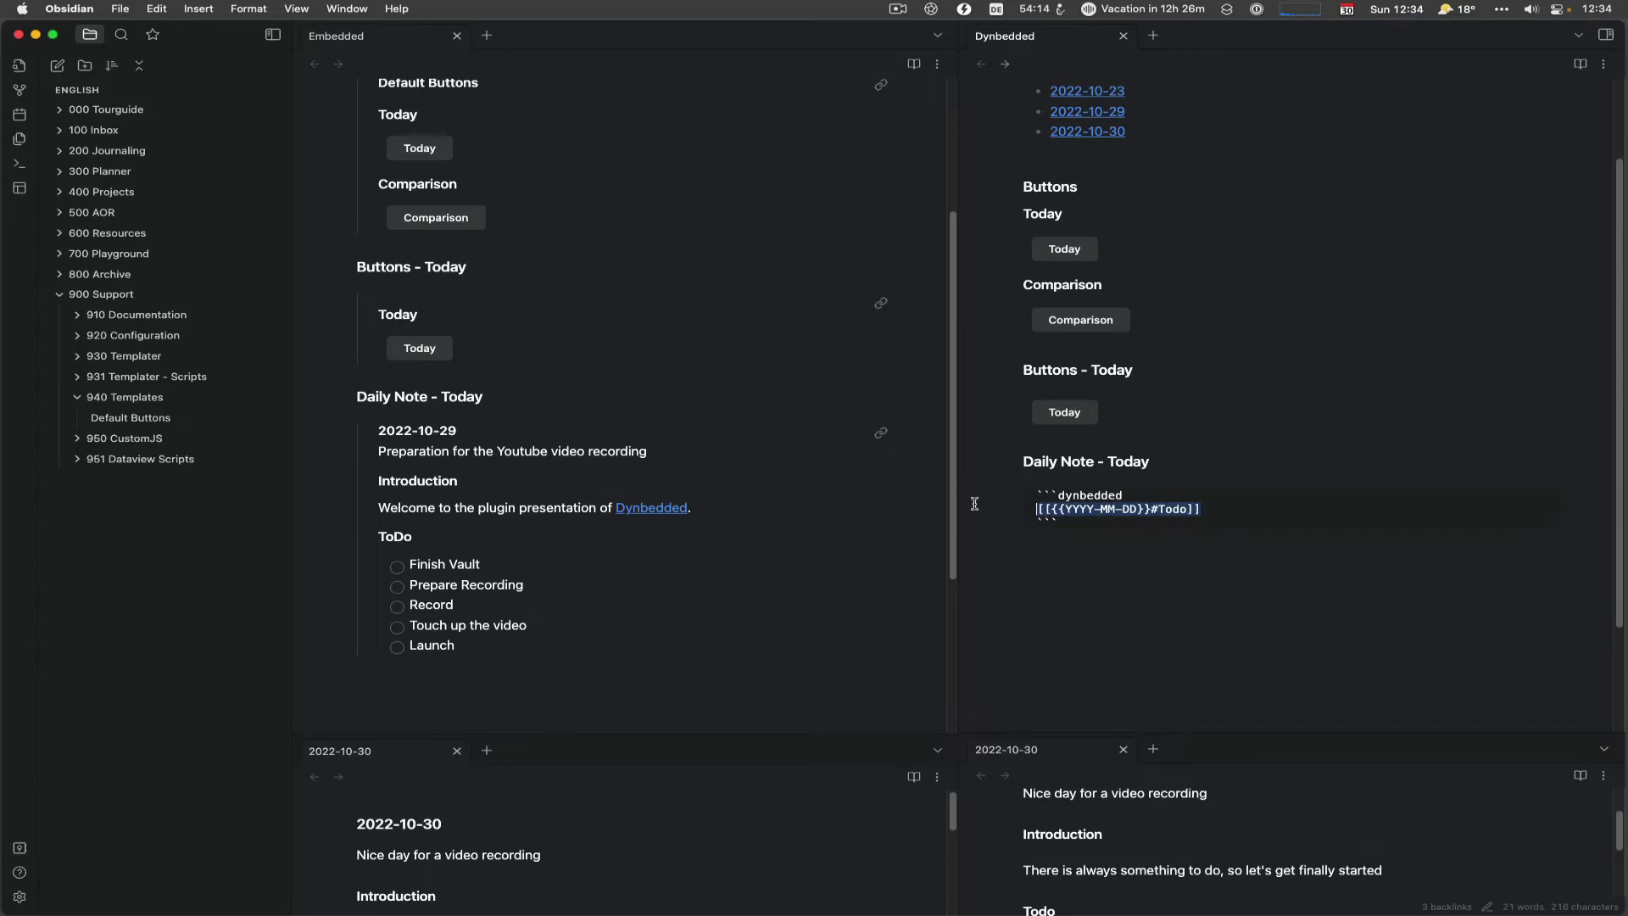
click(1039, 593)
mouse_move(1012, 504)
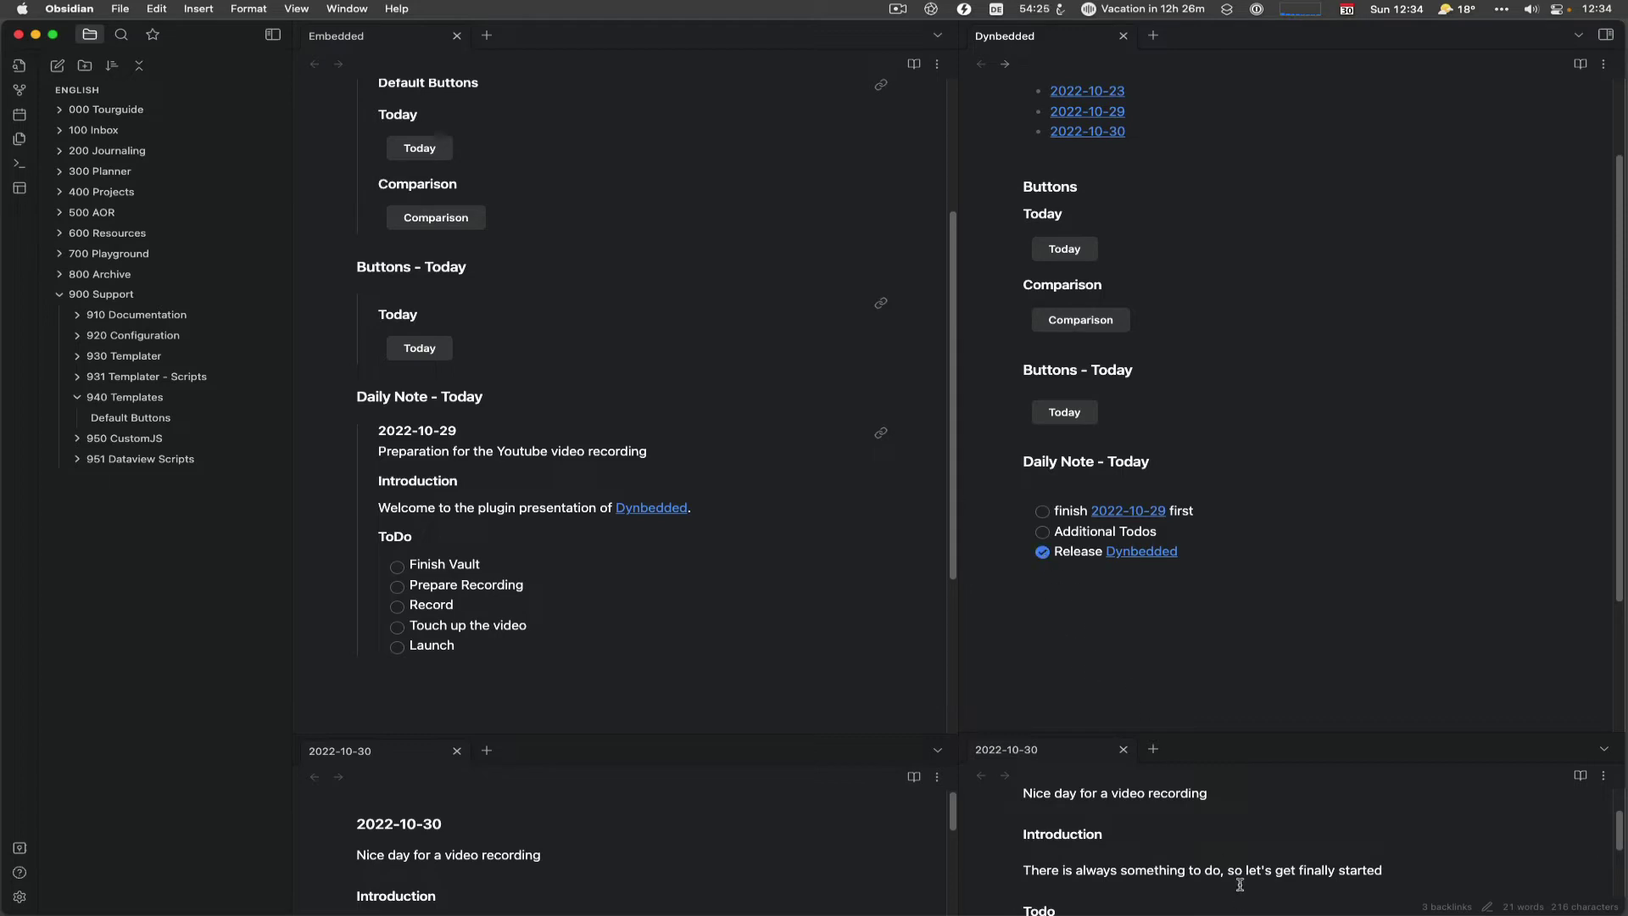
Tick the Launch task as done in the left embed
scroll(1230, 856, down, 5)
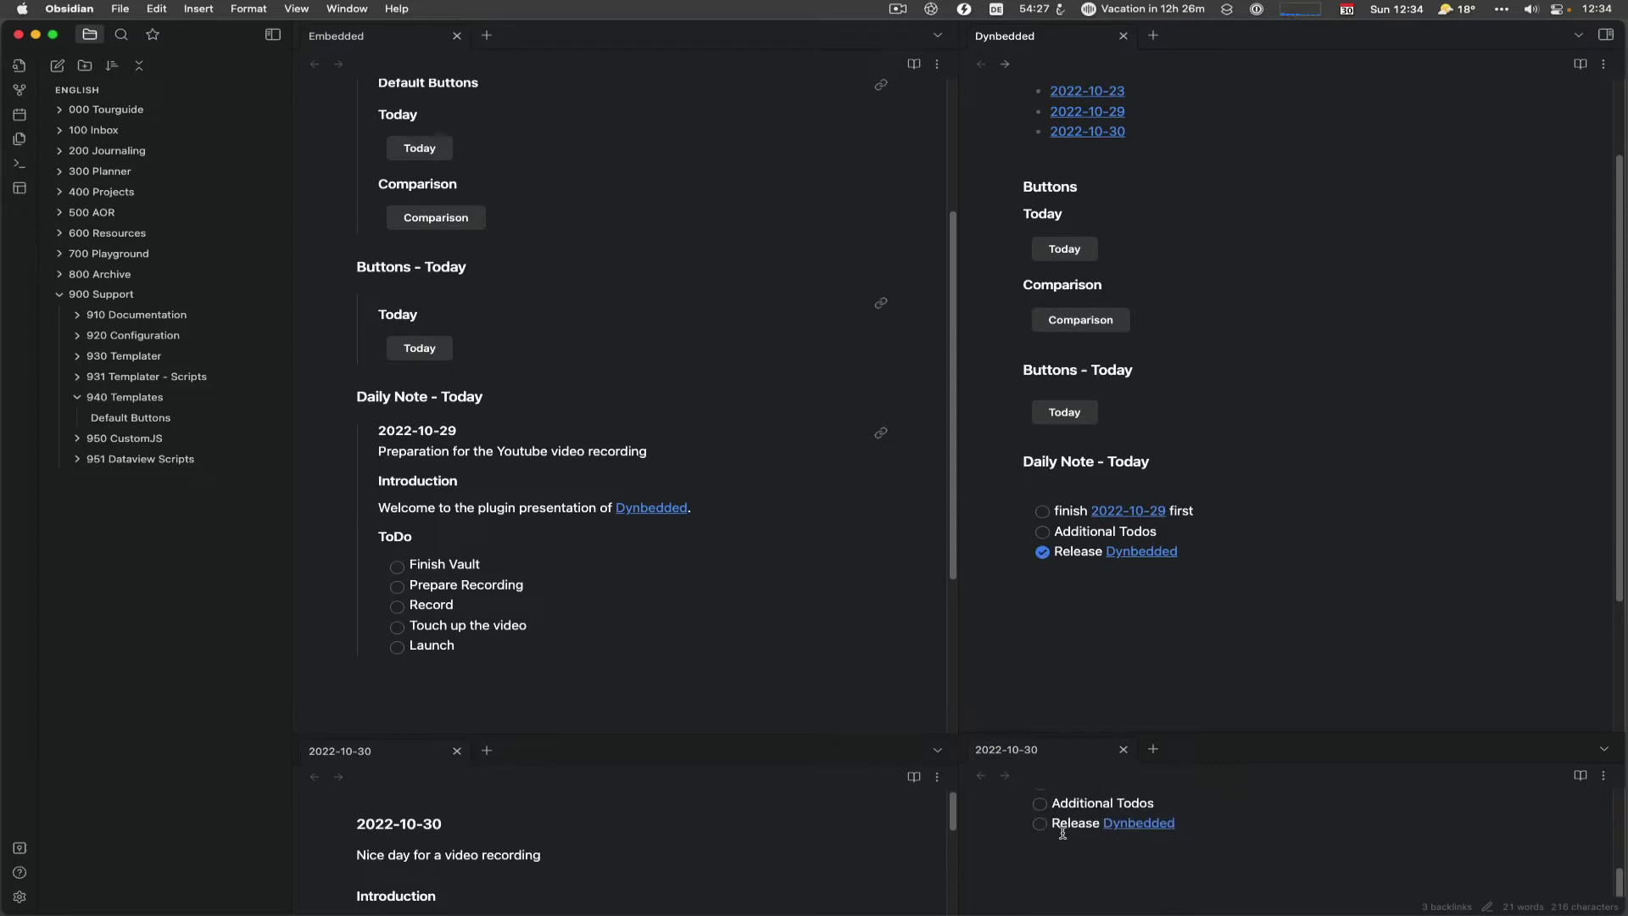
click(397, 647)
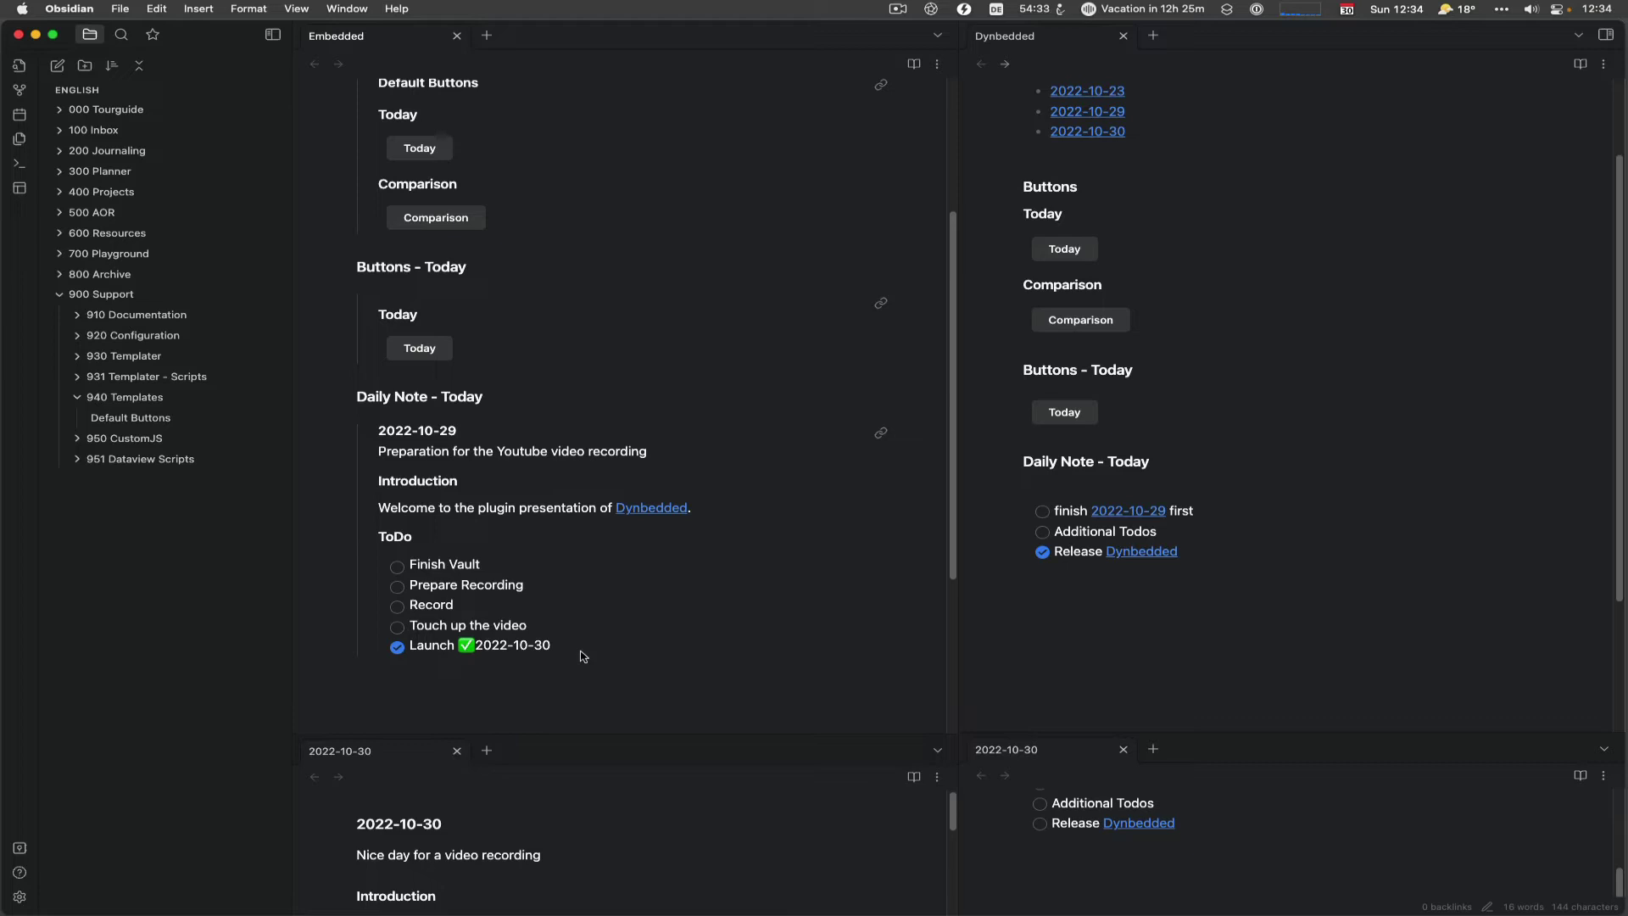
scroll(684, 836, down, 5)
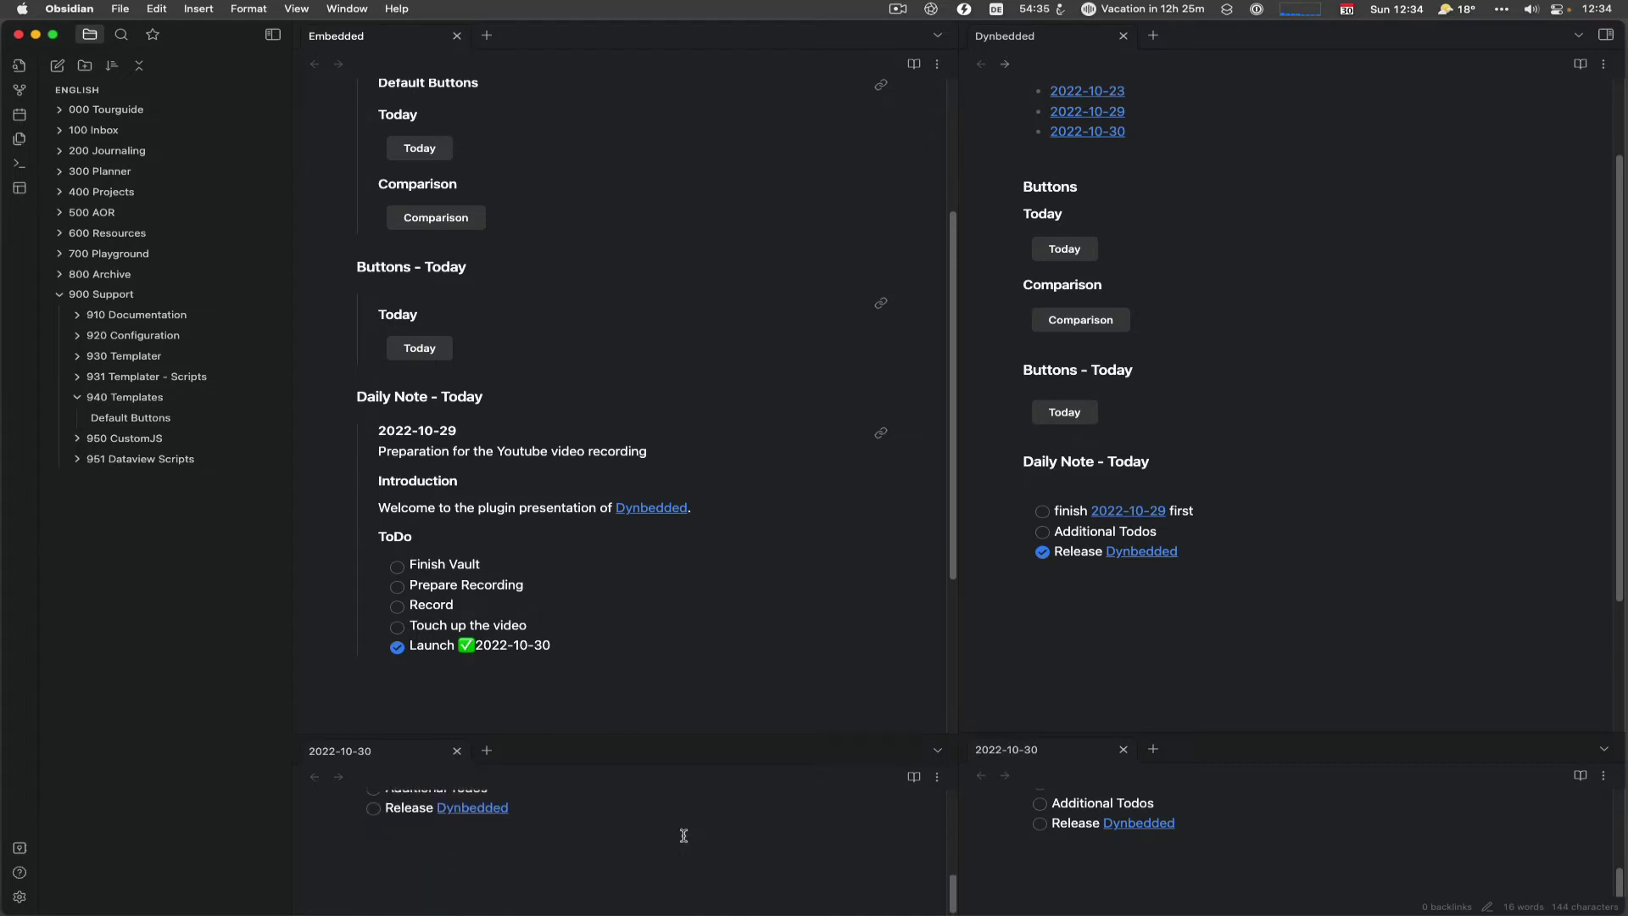
scroll(684, 835, up, 2)
Open the 2022-10-29 note from the lower-left 2022-10-30 pane and uncheck Release Dynbedded
click(683, 835)
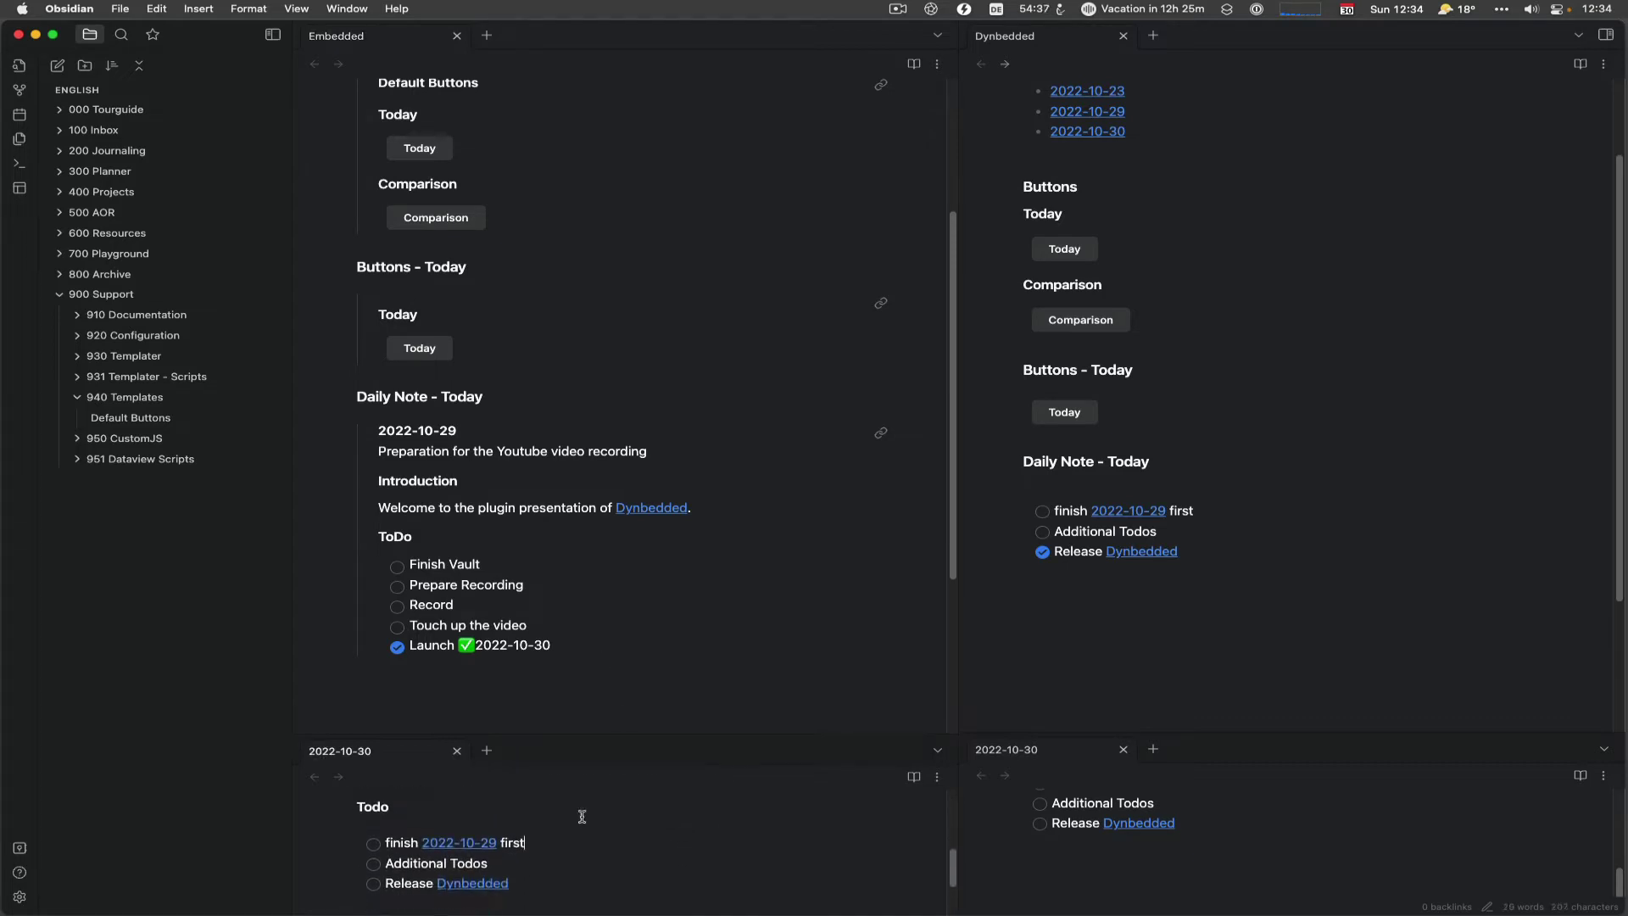
click(447, 841)
scroll(669, 852, down, 5)
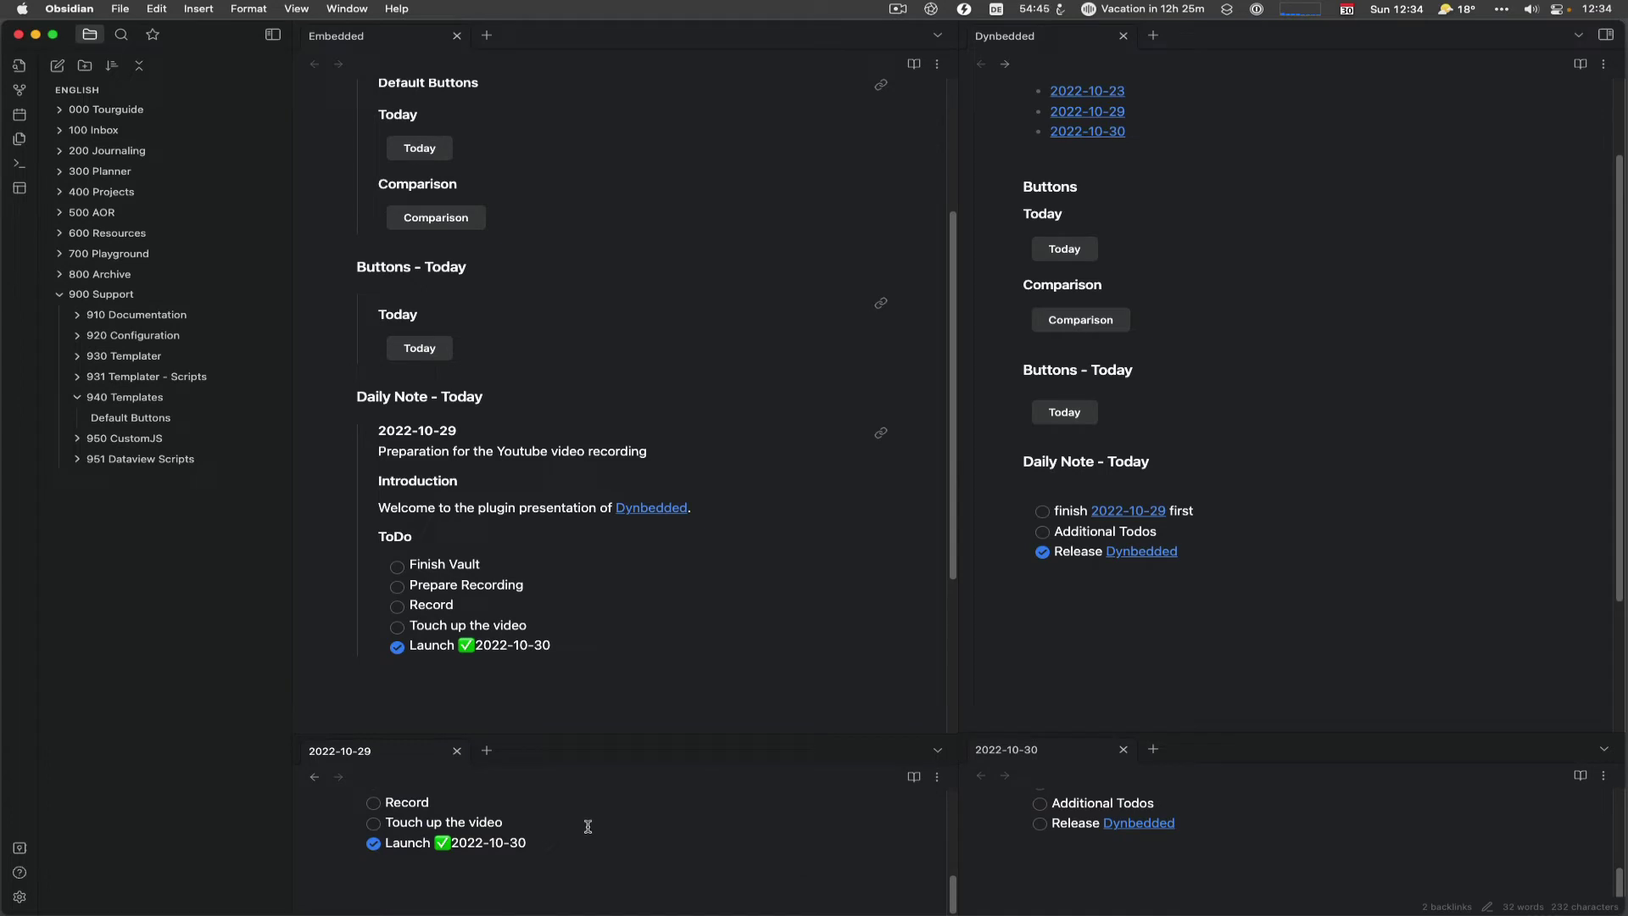
click(1044, 559)
Add a ```dynbedded code block on the empty line linking [[Tasks]]
text(```dynbedded)
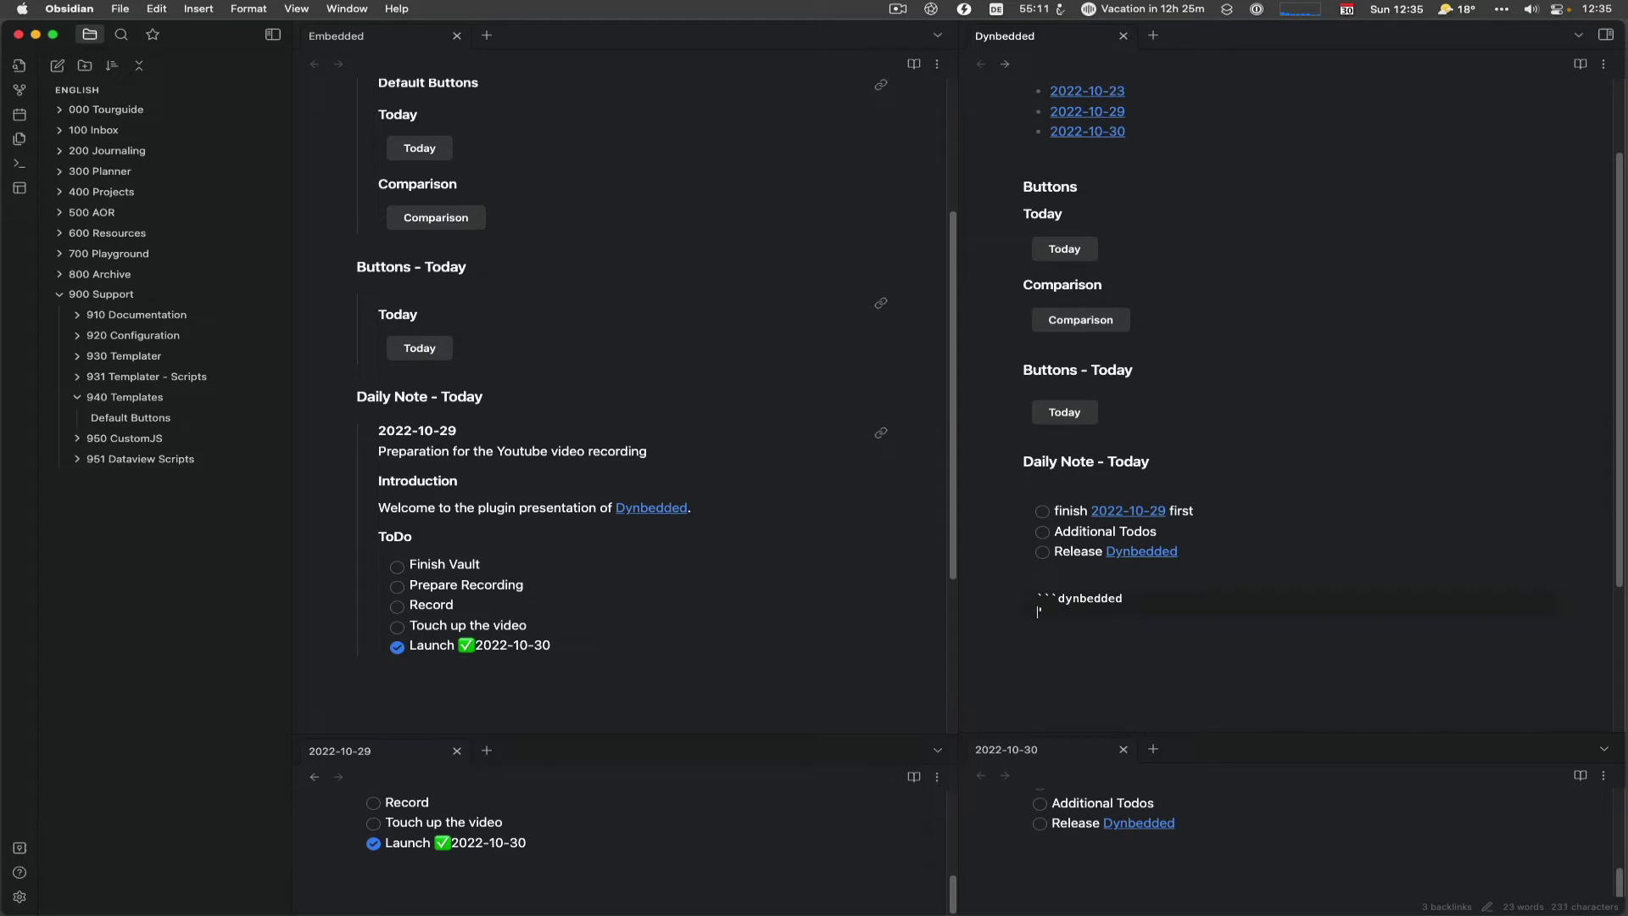
text([[)
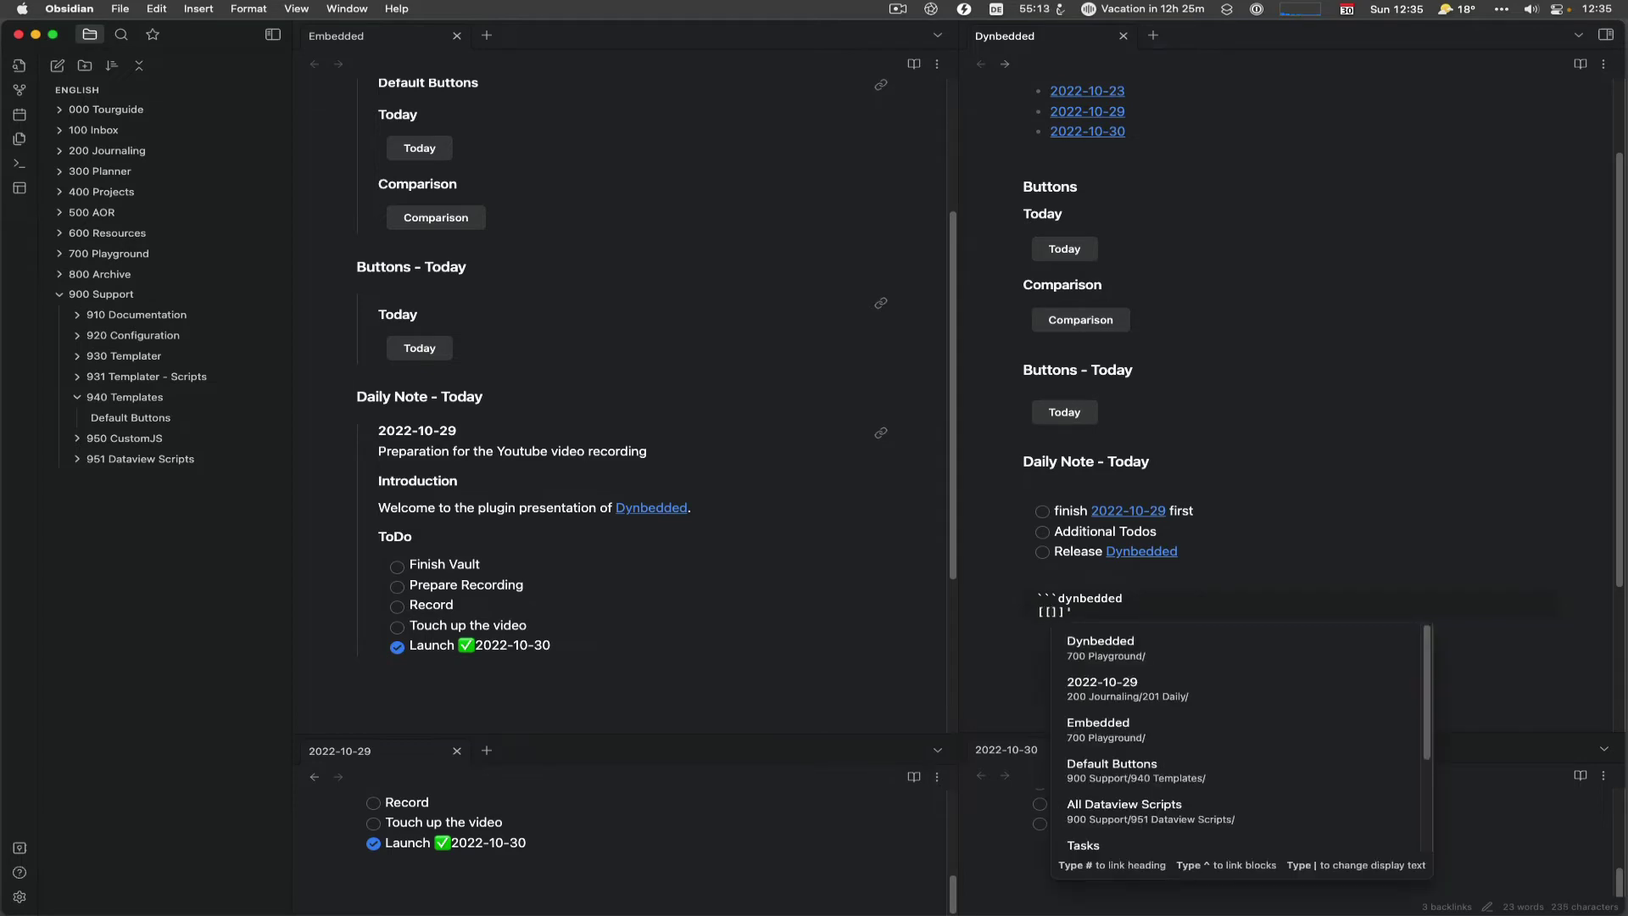
text(tas)
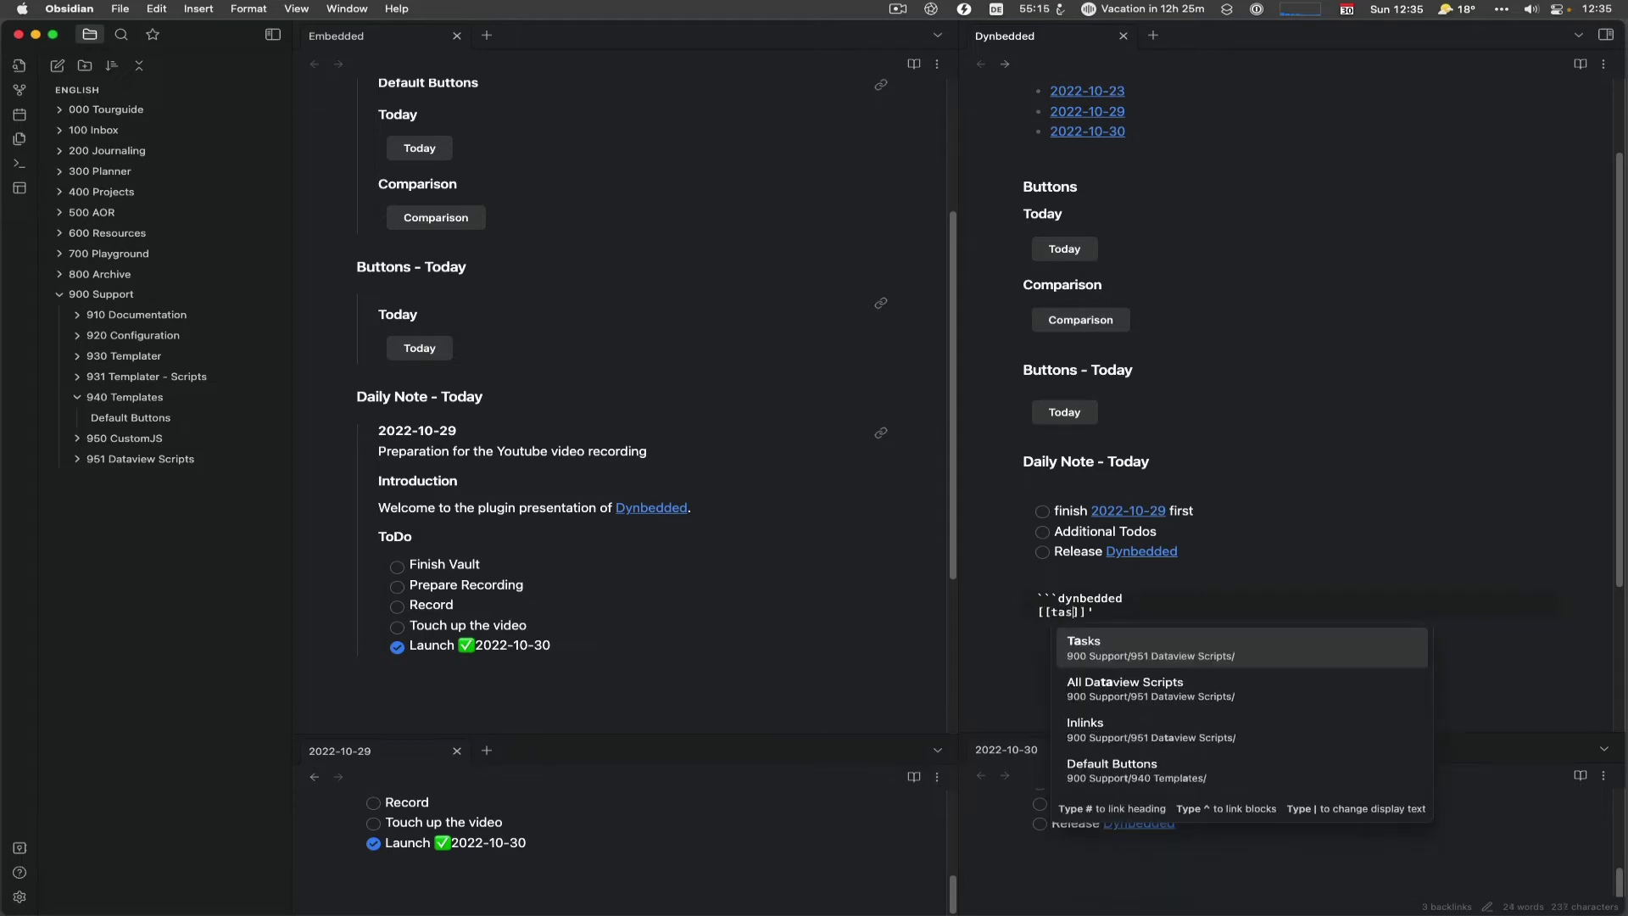
key(Return)
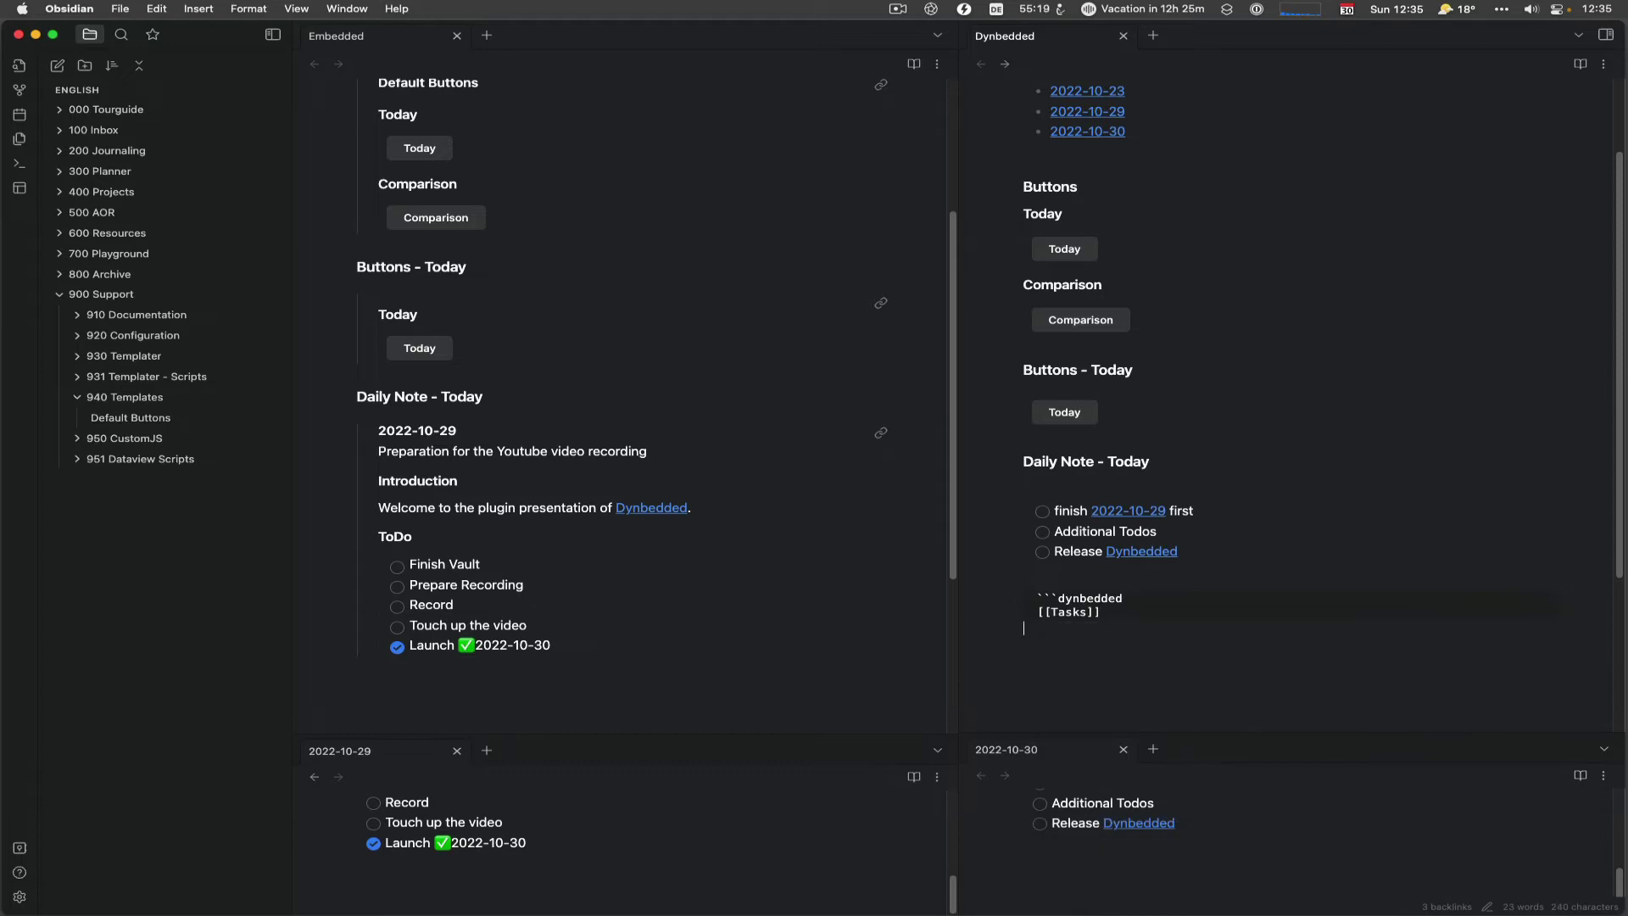
text(`)
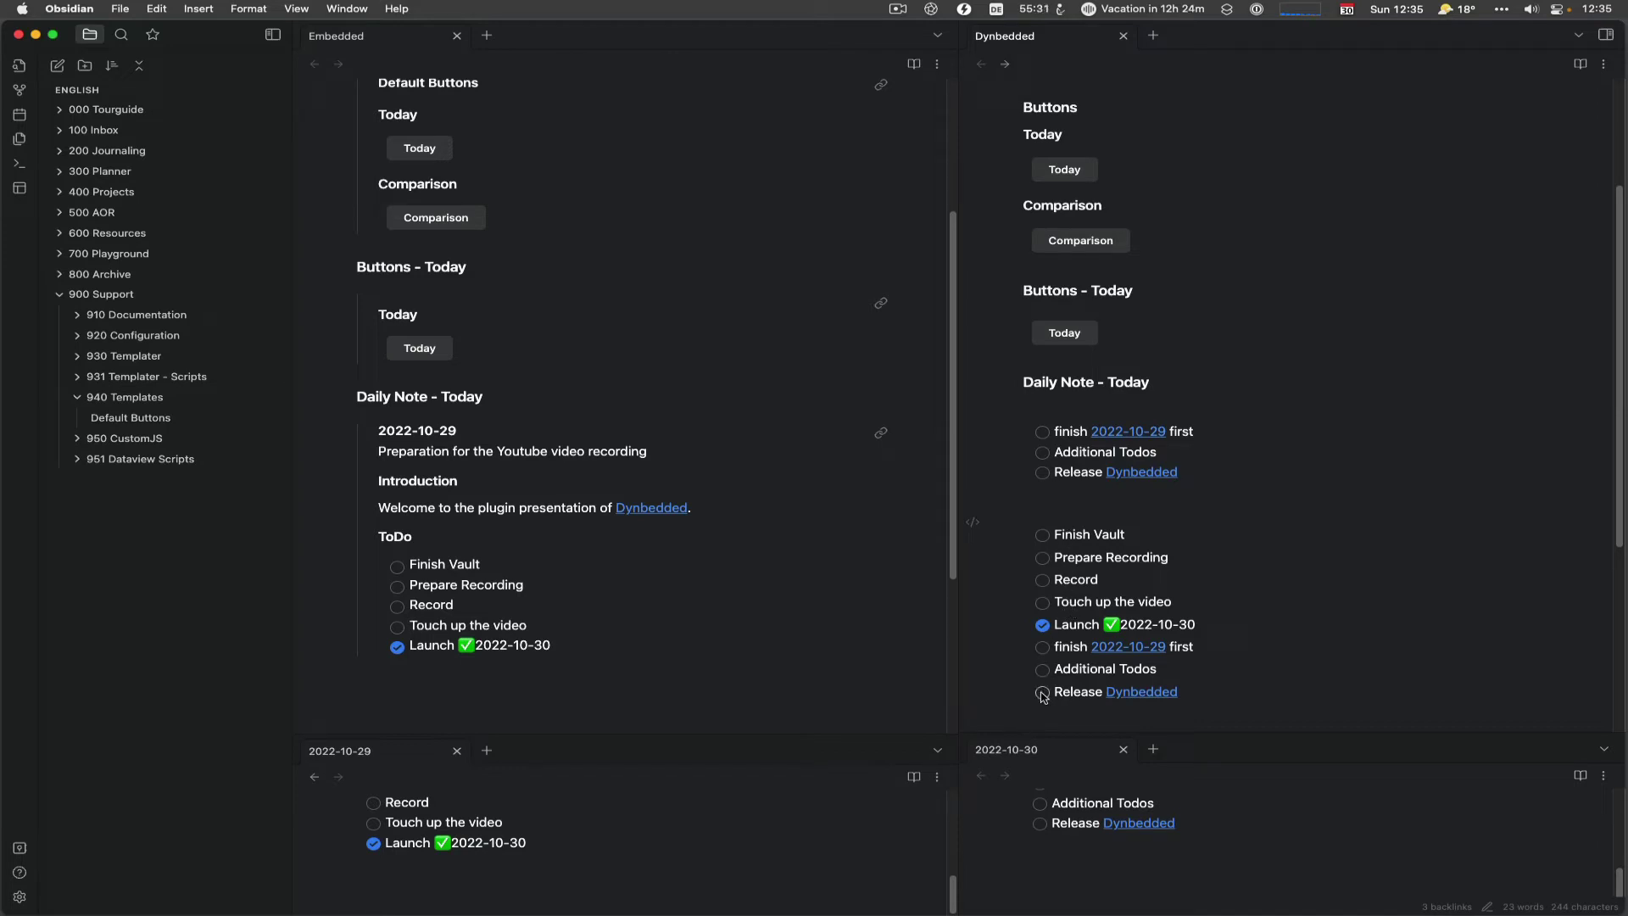
Tick and untick the Release Dynbedded task, then expand the 951 Dataview Scripts folder
click(1042, 692)
click(1011, 839)
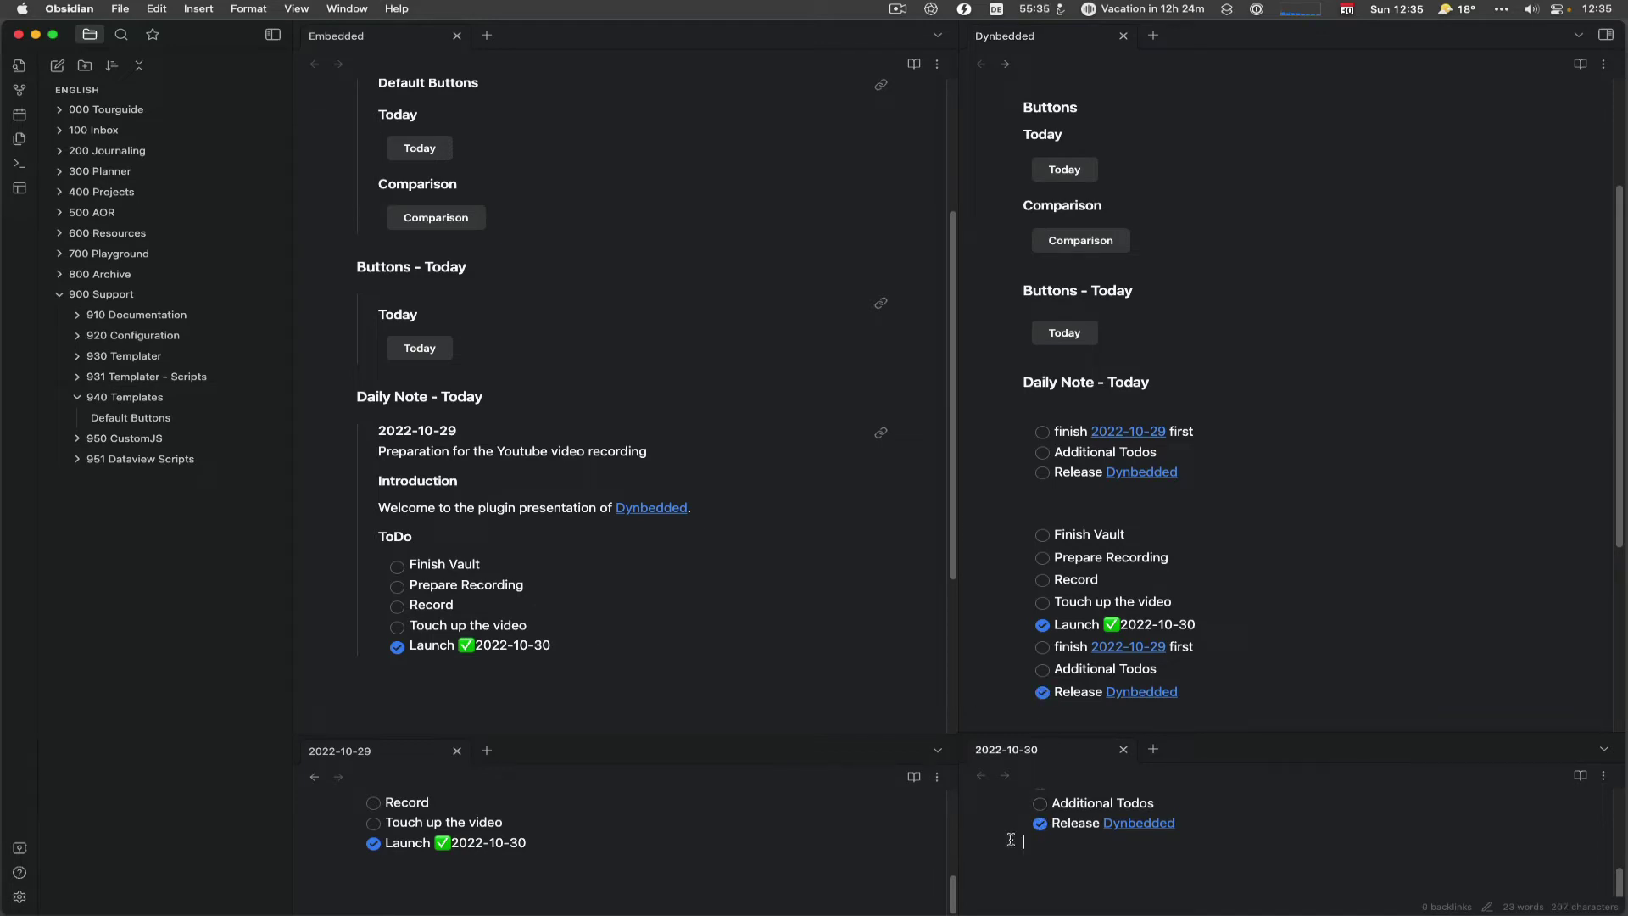
click(1042, 692)
click(75, 460)
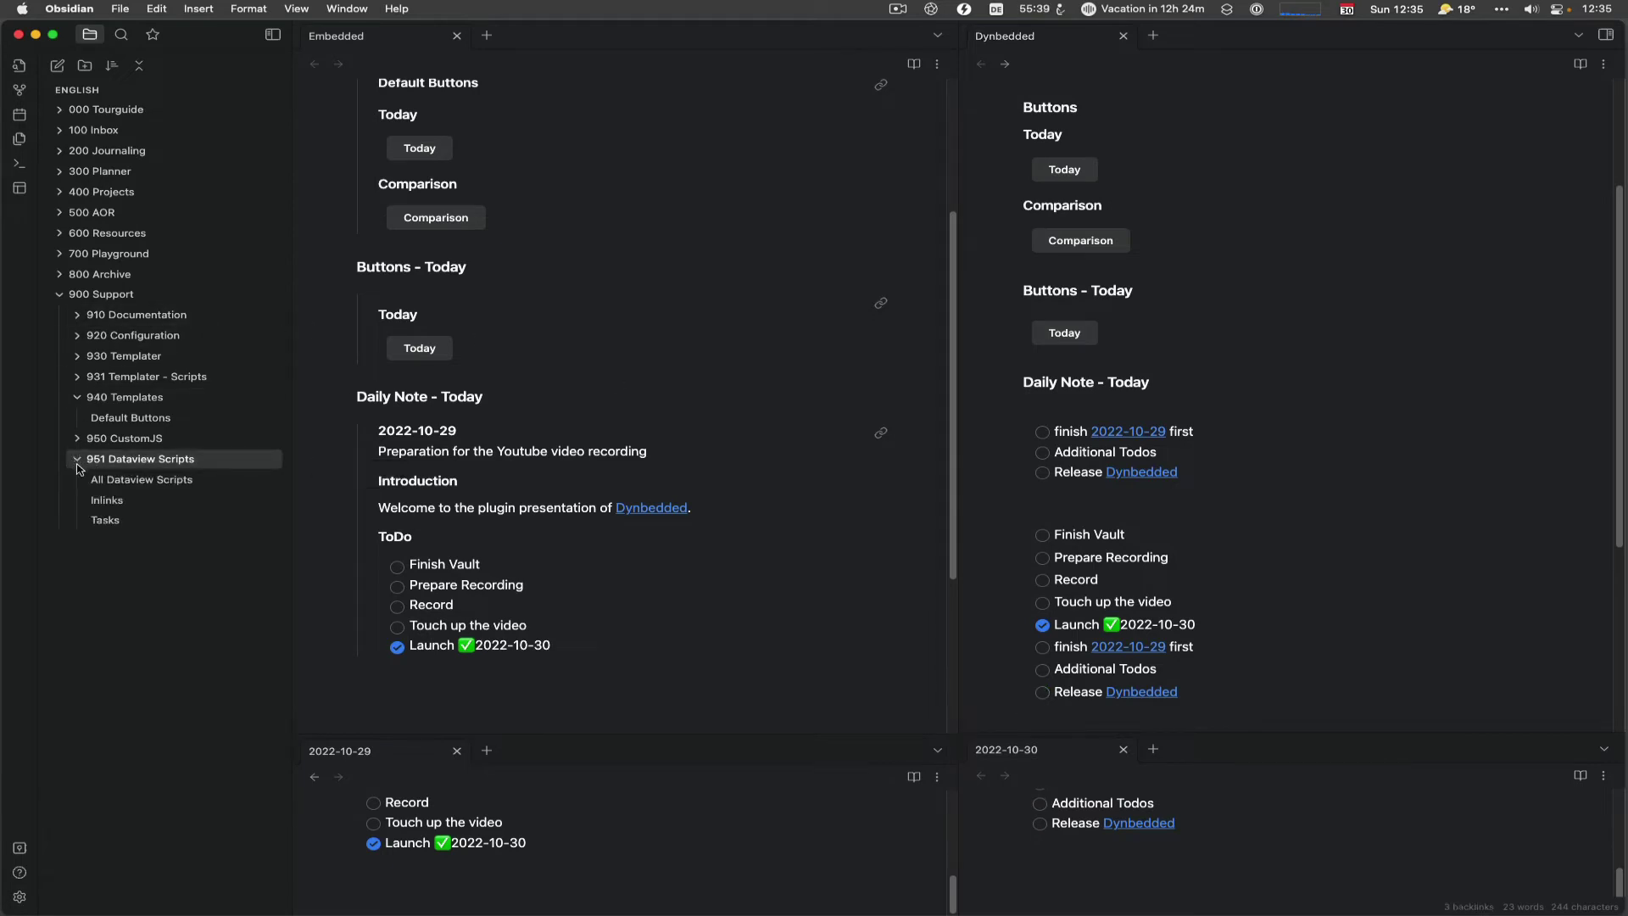
Open the Tasks and Inlinks notes, then restore the Comparison workspace layout
click(105, 528)
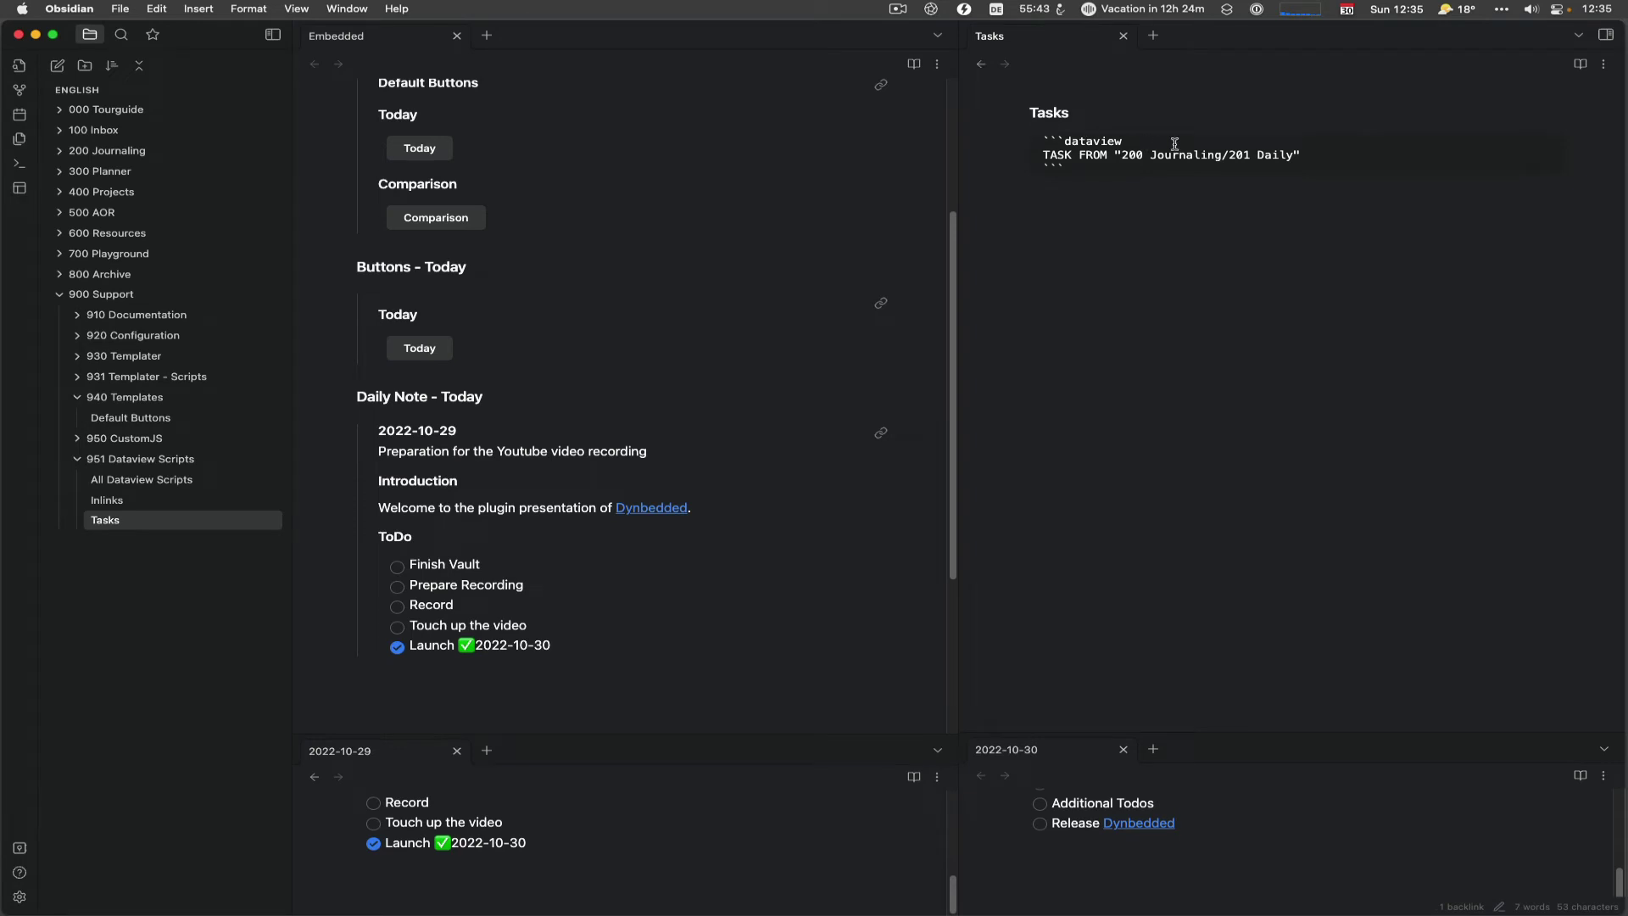
click(121, 502)
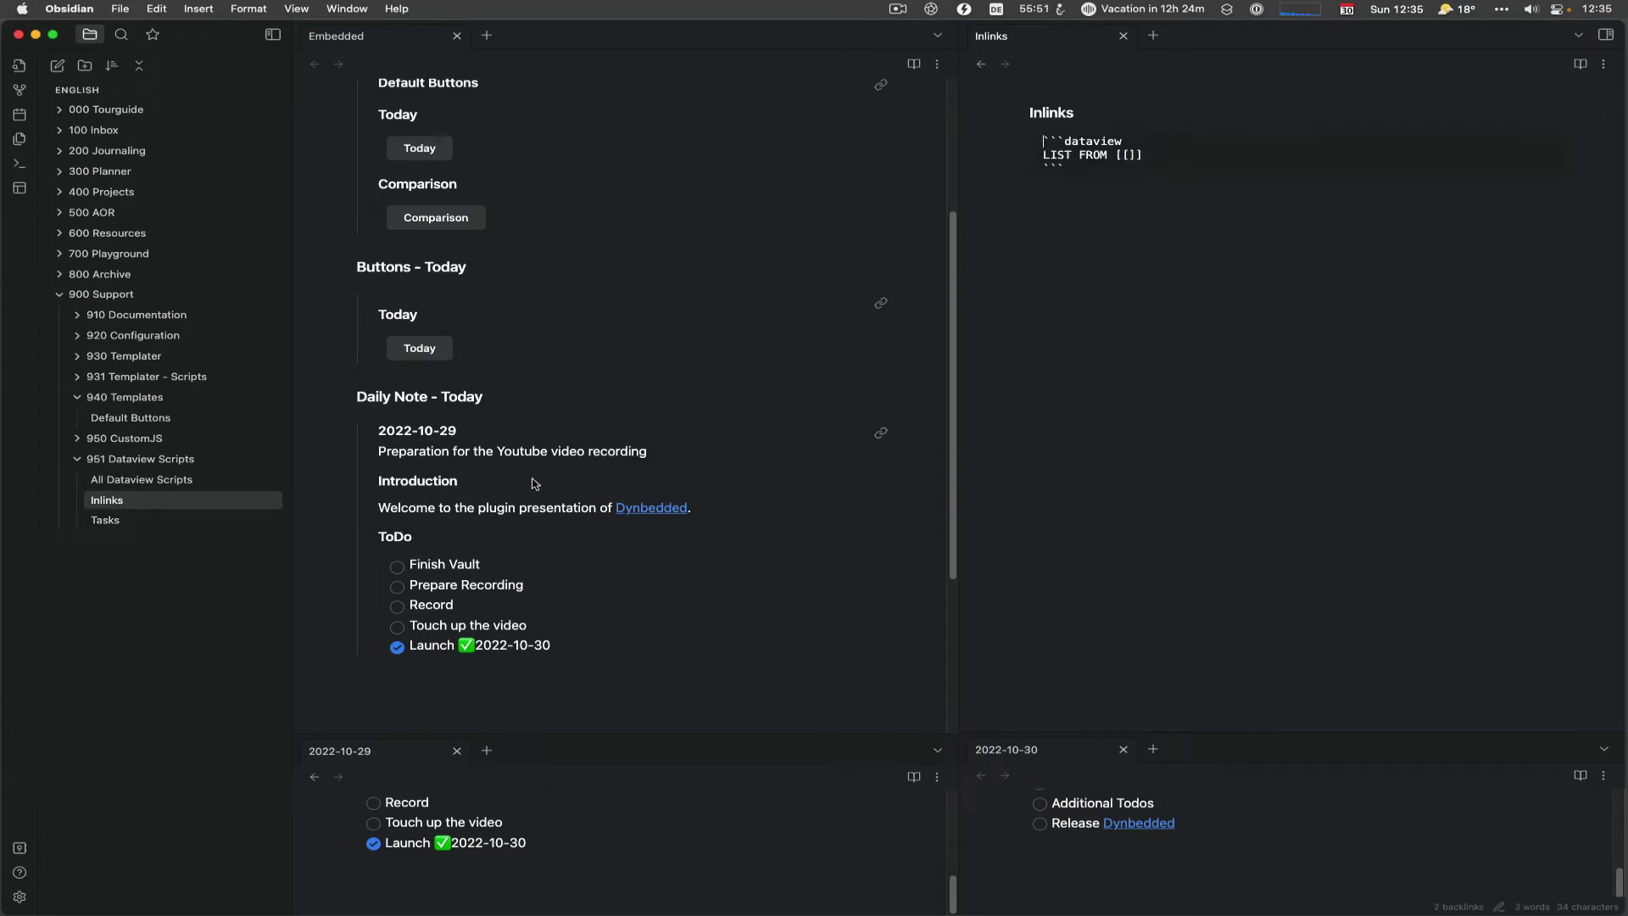
click(454, 222)
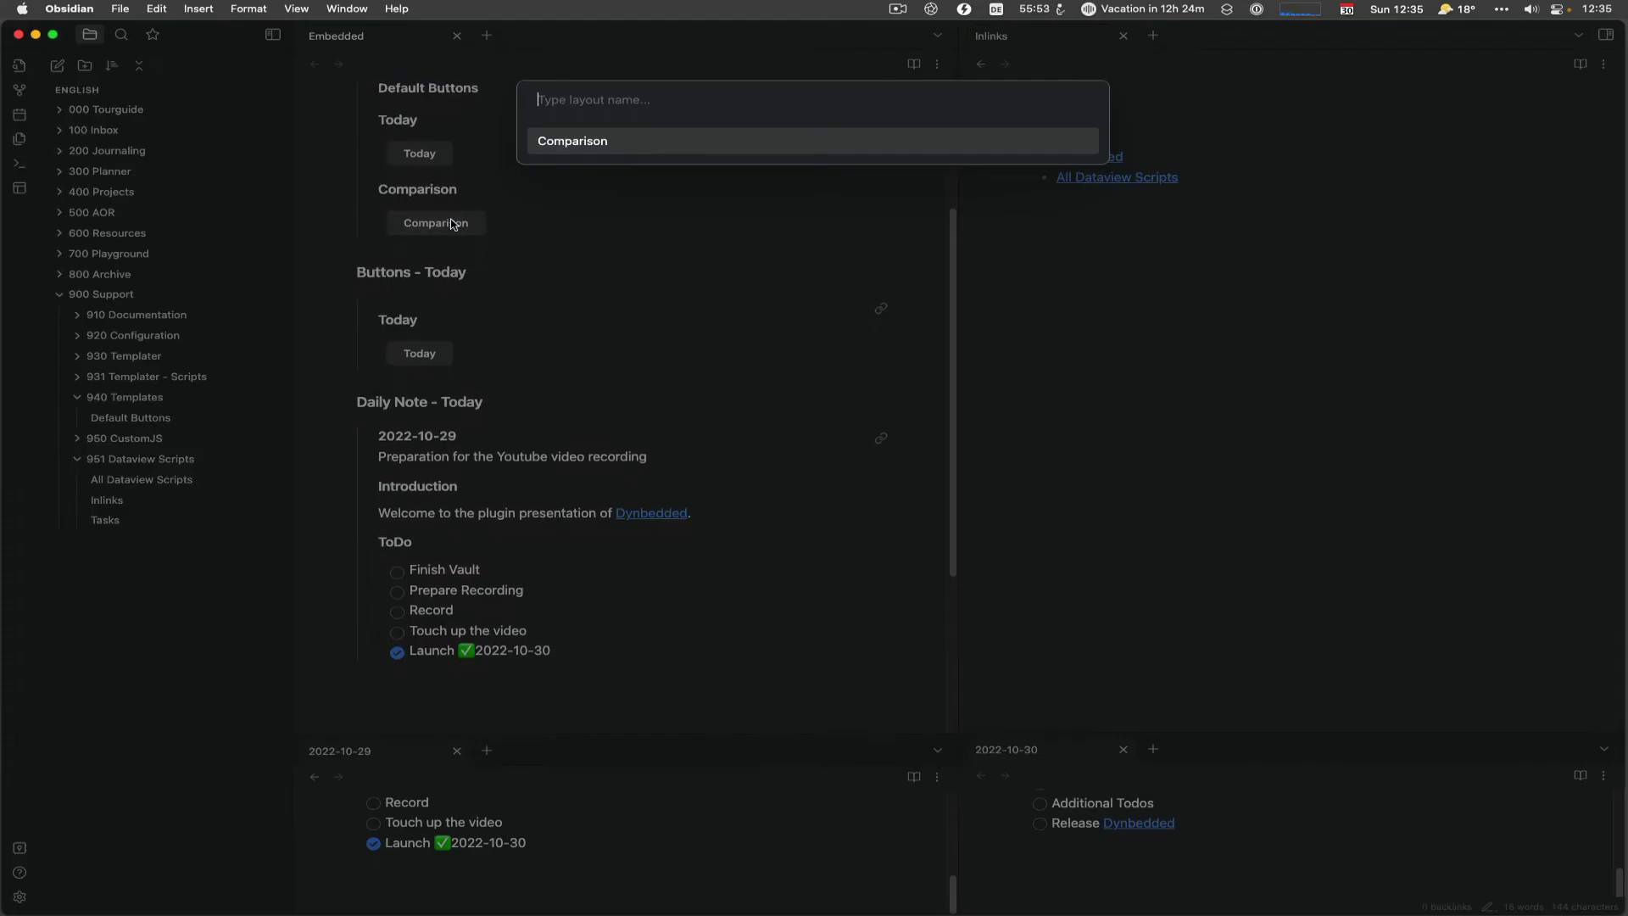
click(553, 141)
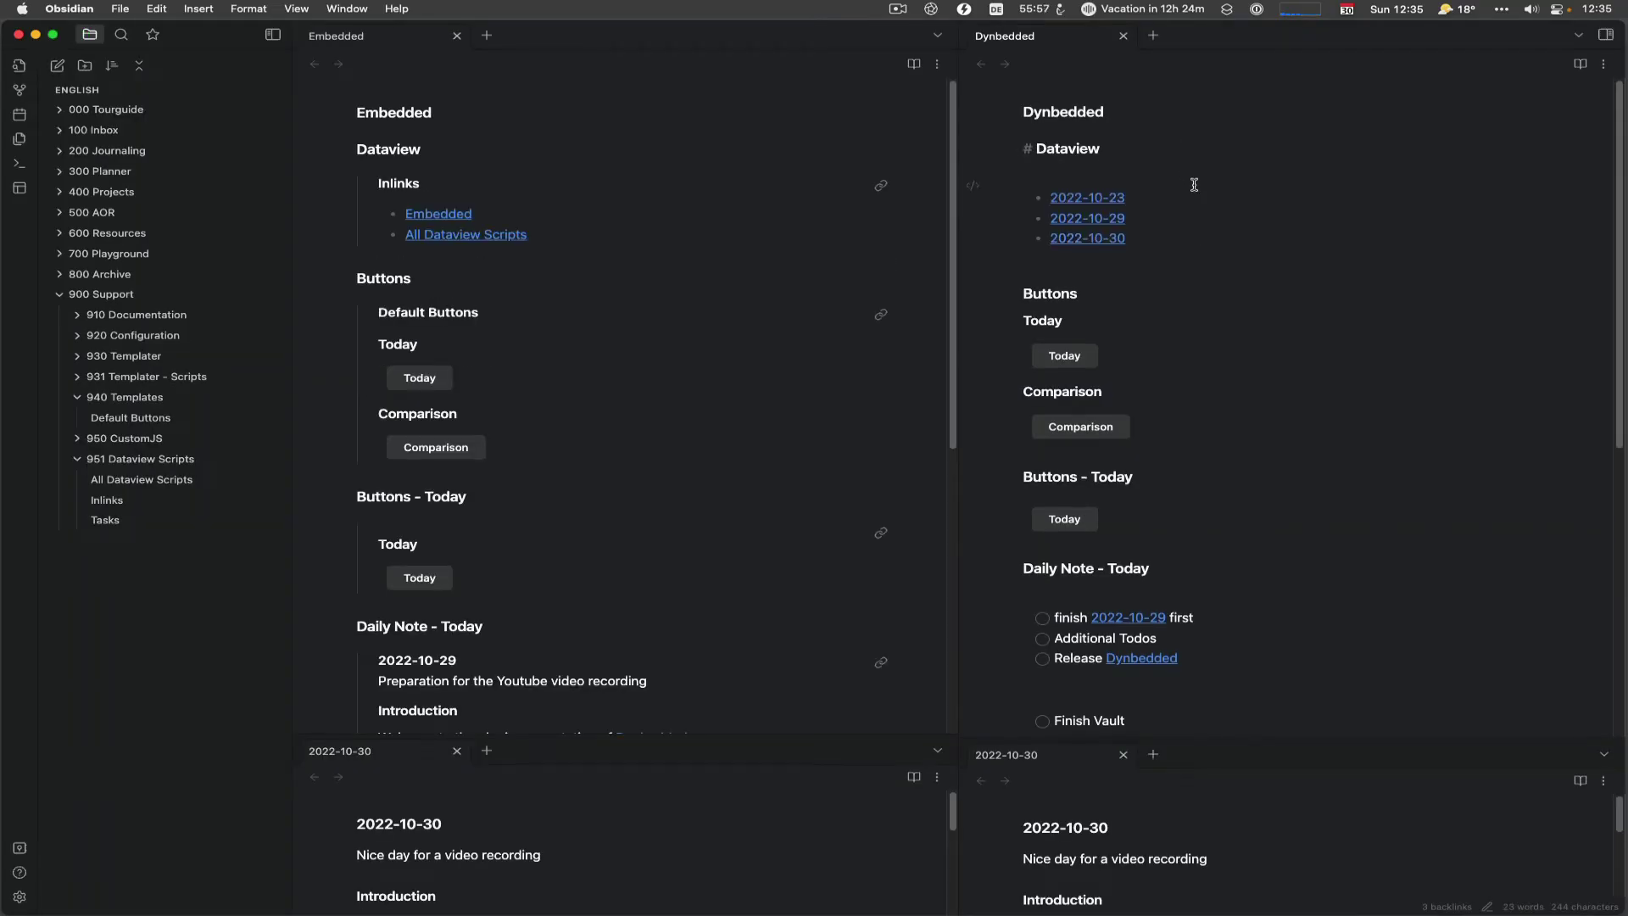
Fold and unfold Daily Note - Today in the Dynbedded pane, then show its embed source
scroll(1196, 255, down, 5)
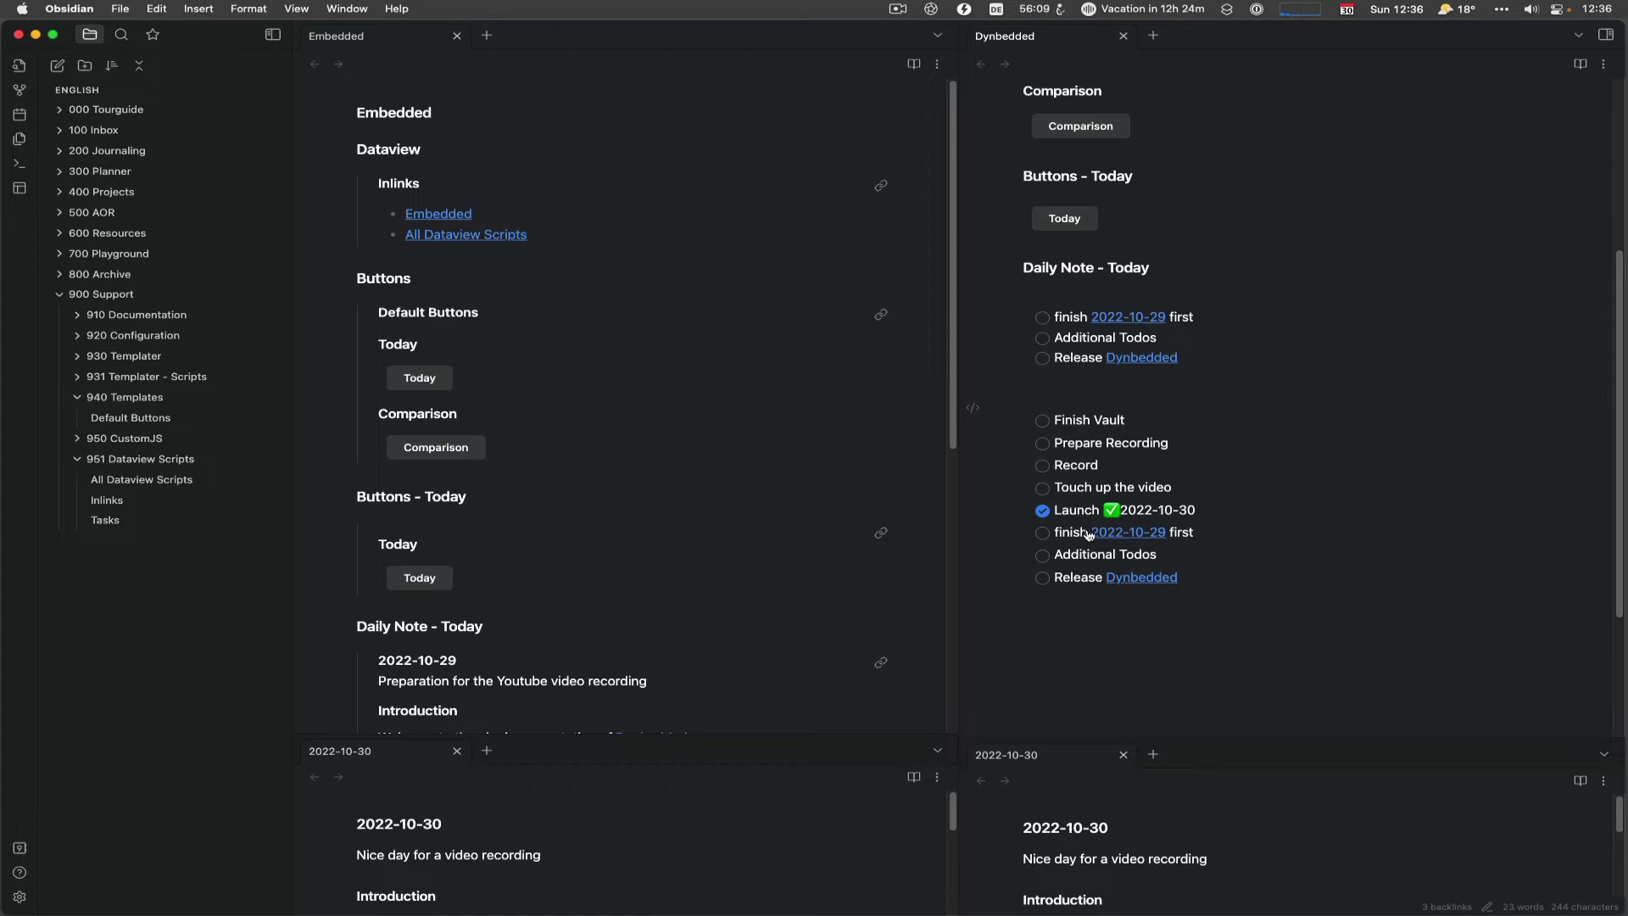
scroll(1088, 534, up, 5)
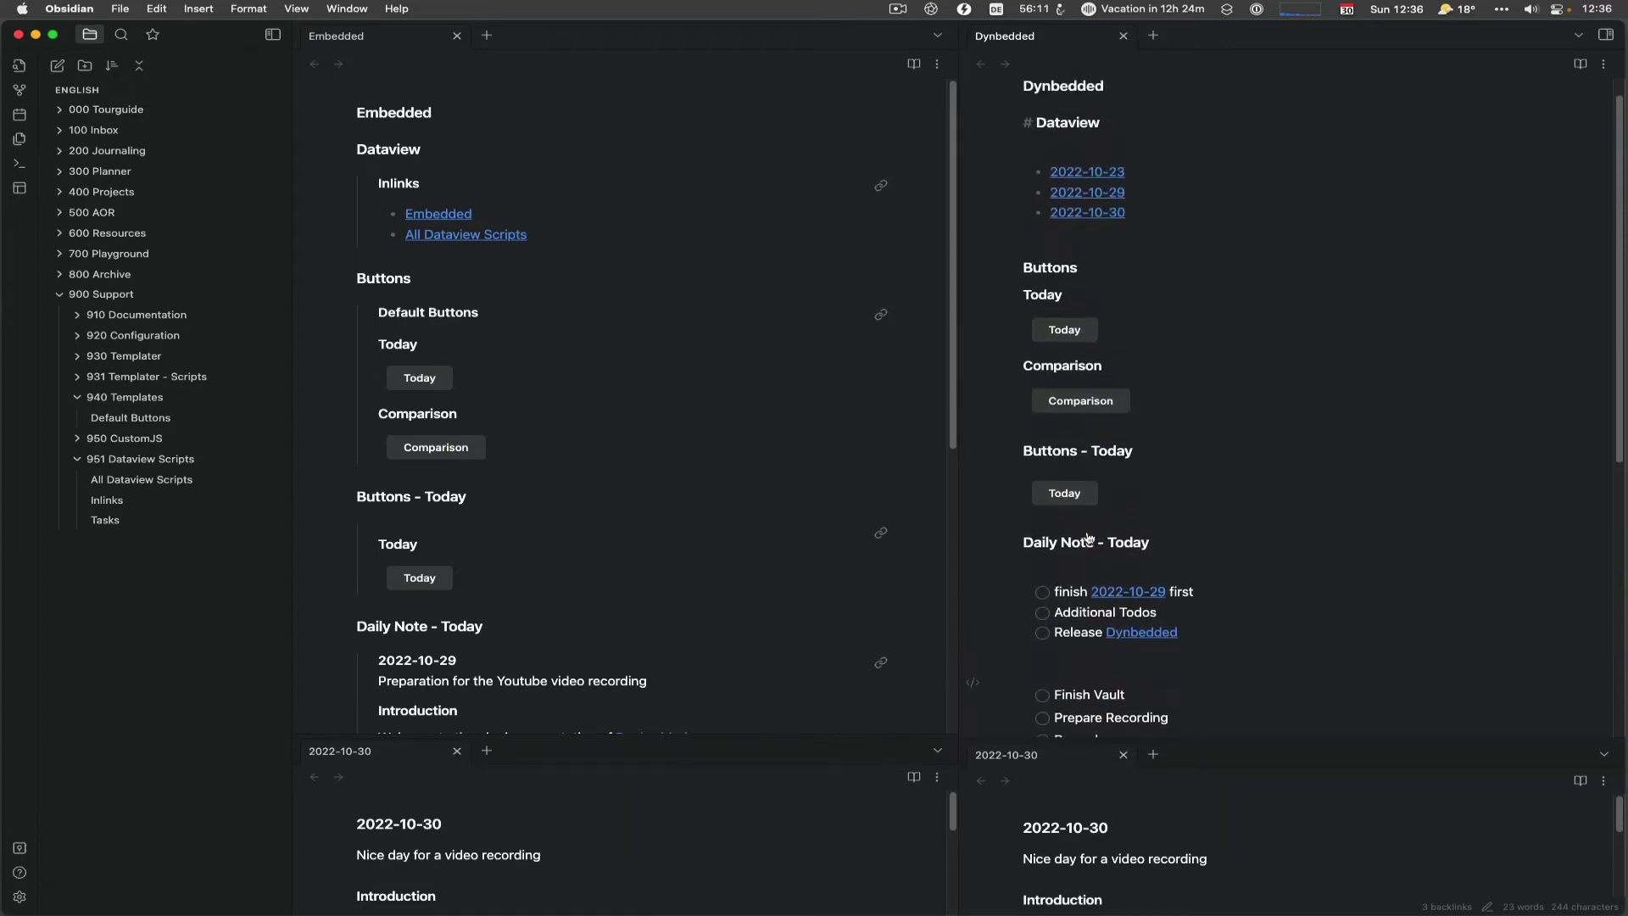
scroll(1089, 538, up, 1)
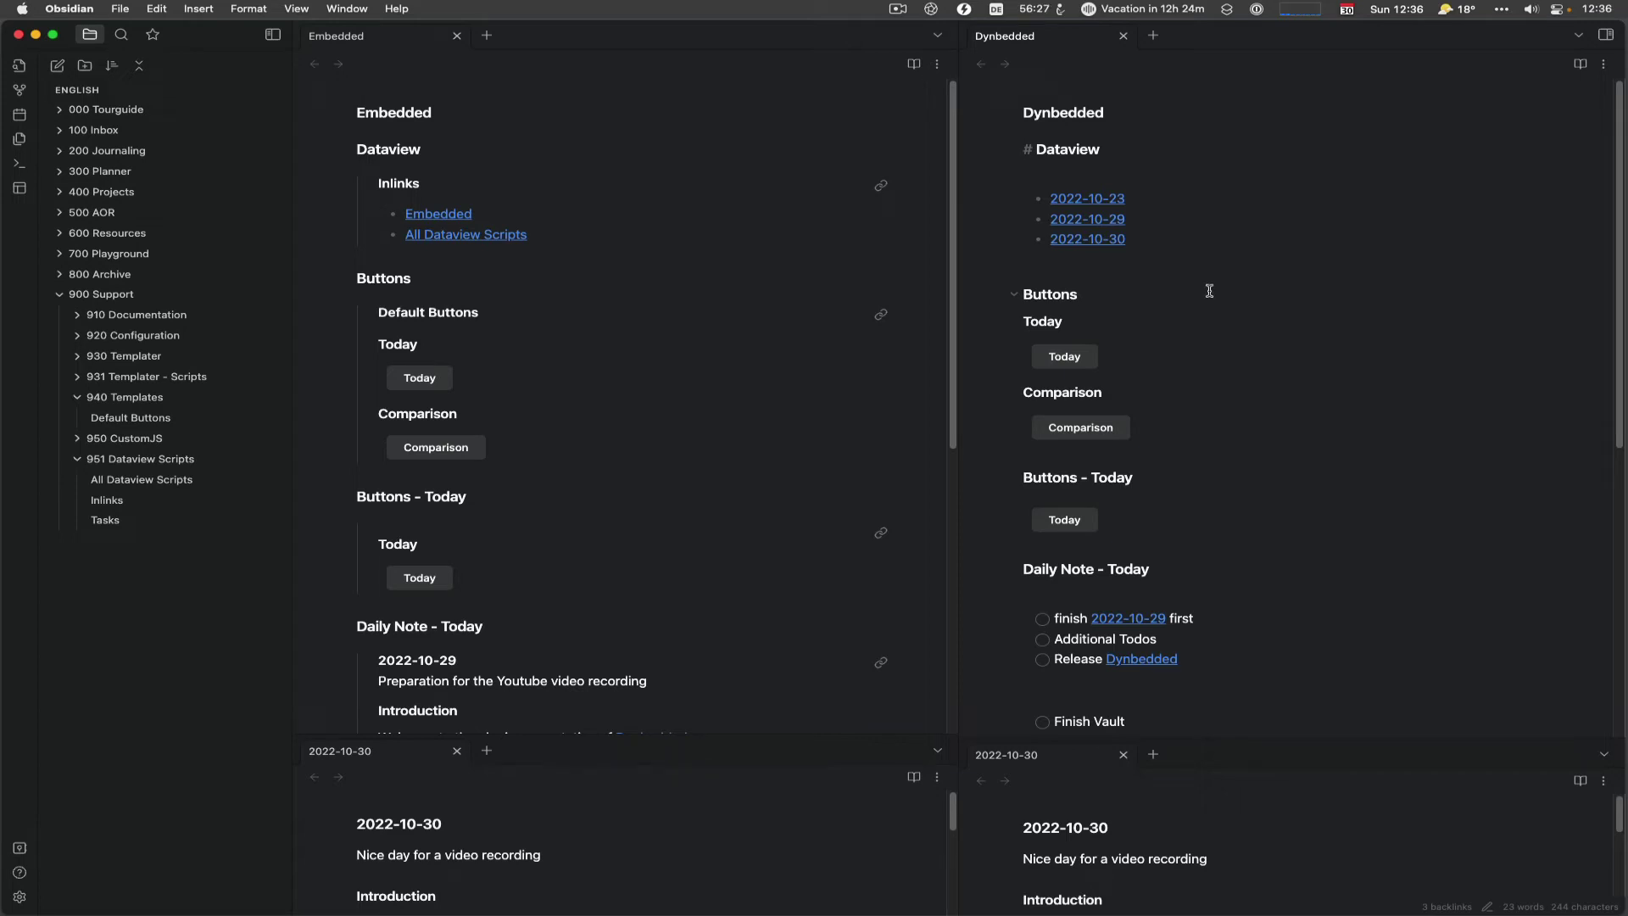
scroll(1208, 289, down, 5)
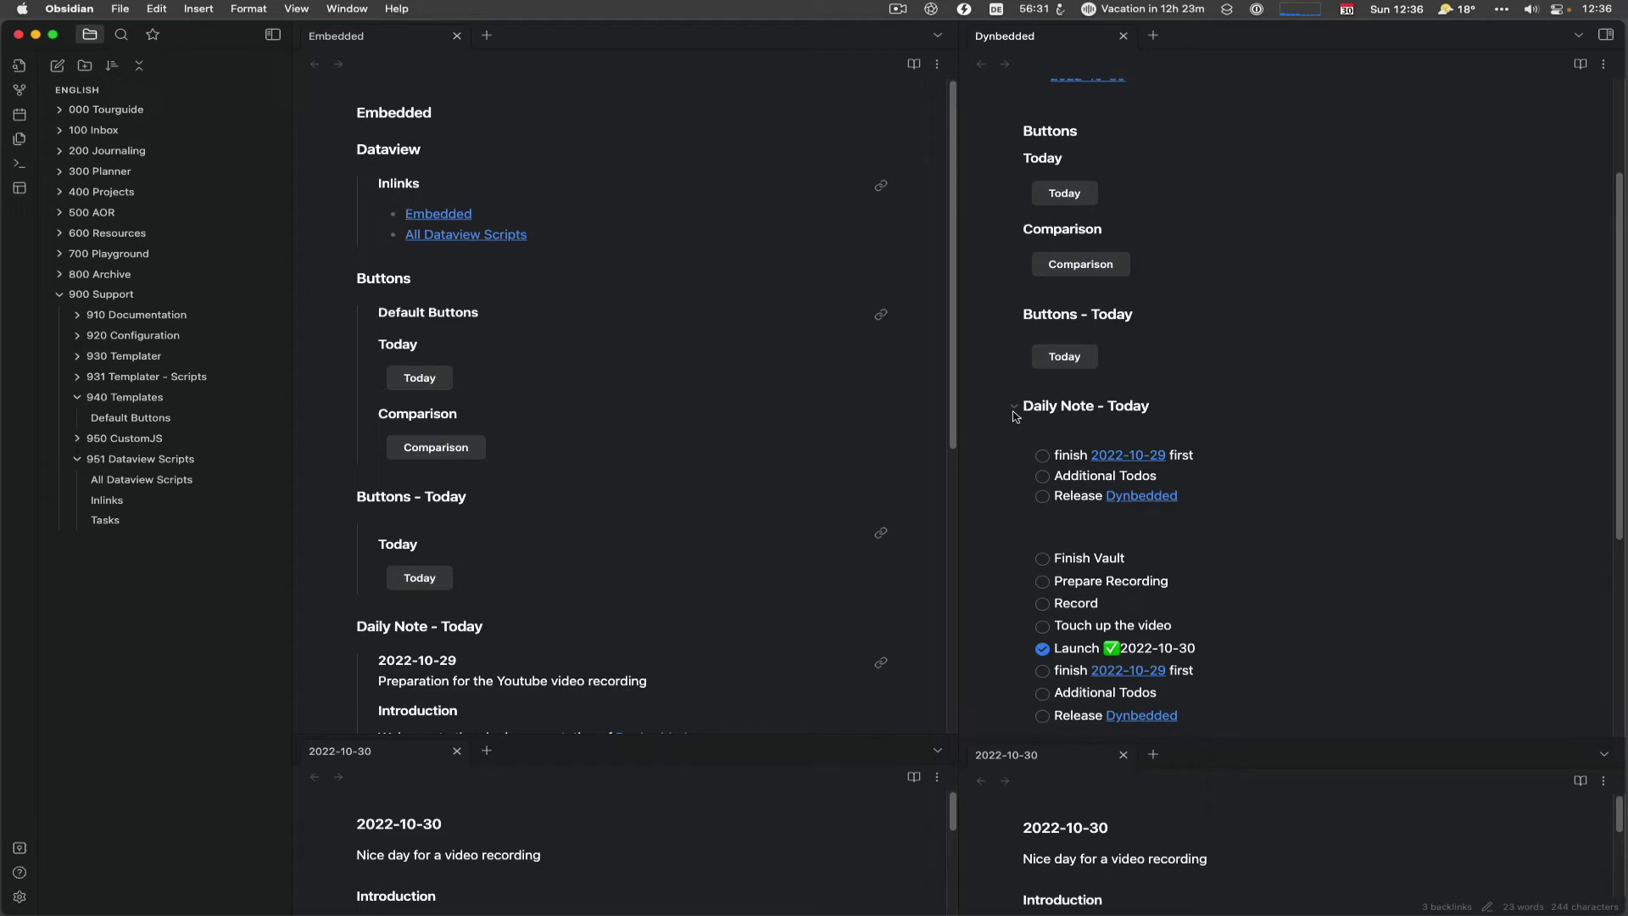
click(1014, 411)
click(1015, 411)
click(976, 447)
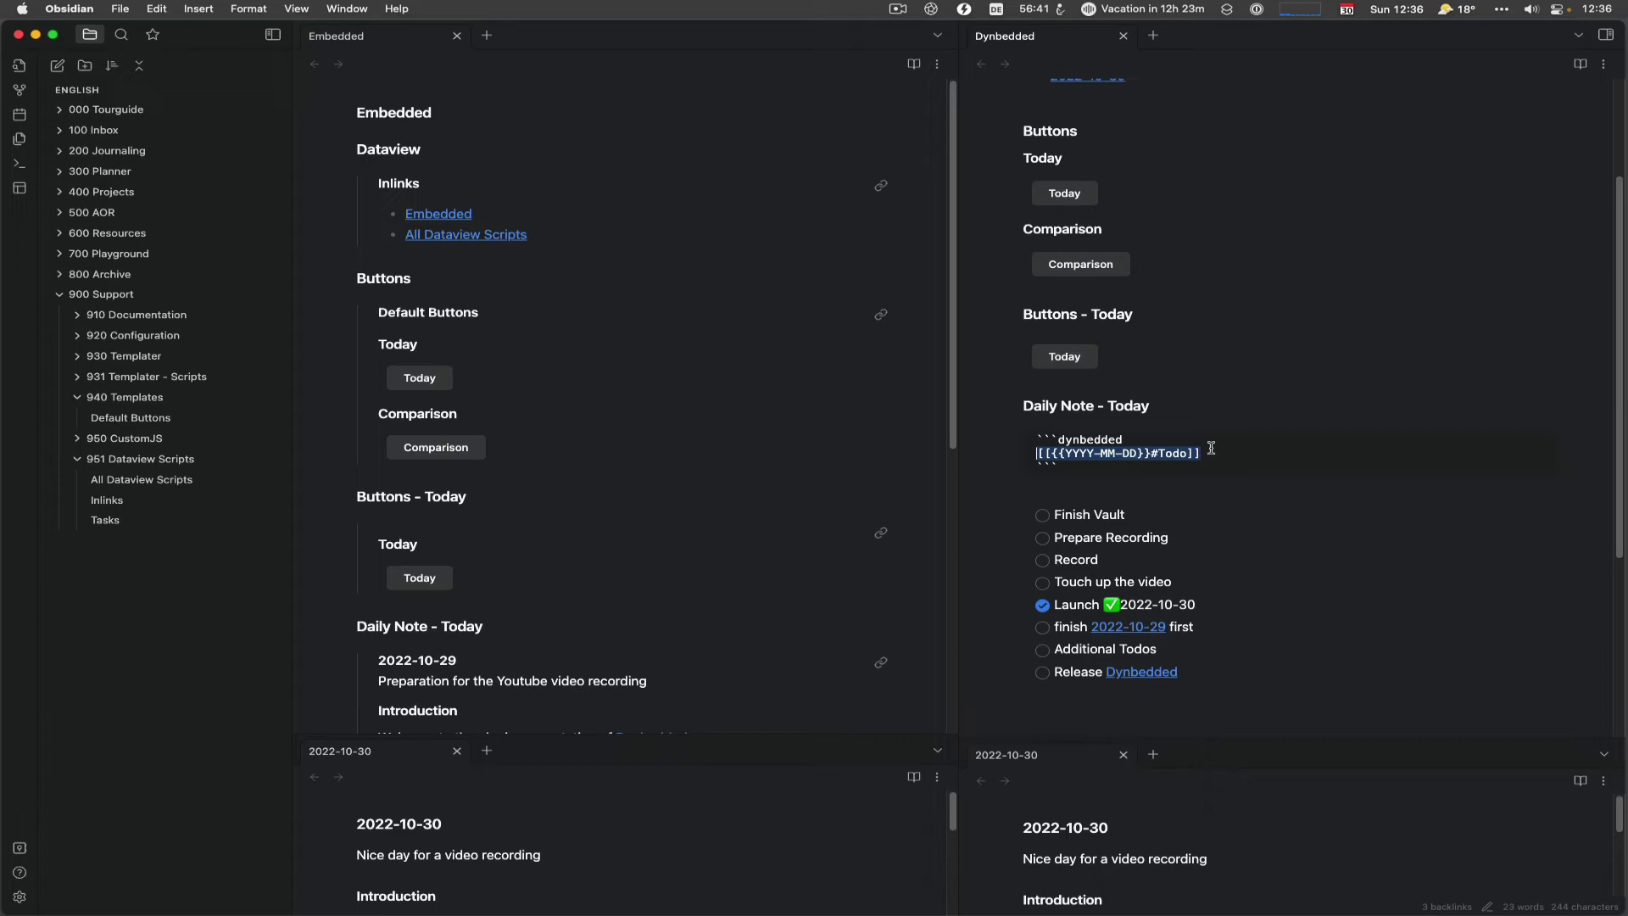
Expand 200 Journaling, open the 2022-10-30 daily note and make a copy of it
click(56, 153)
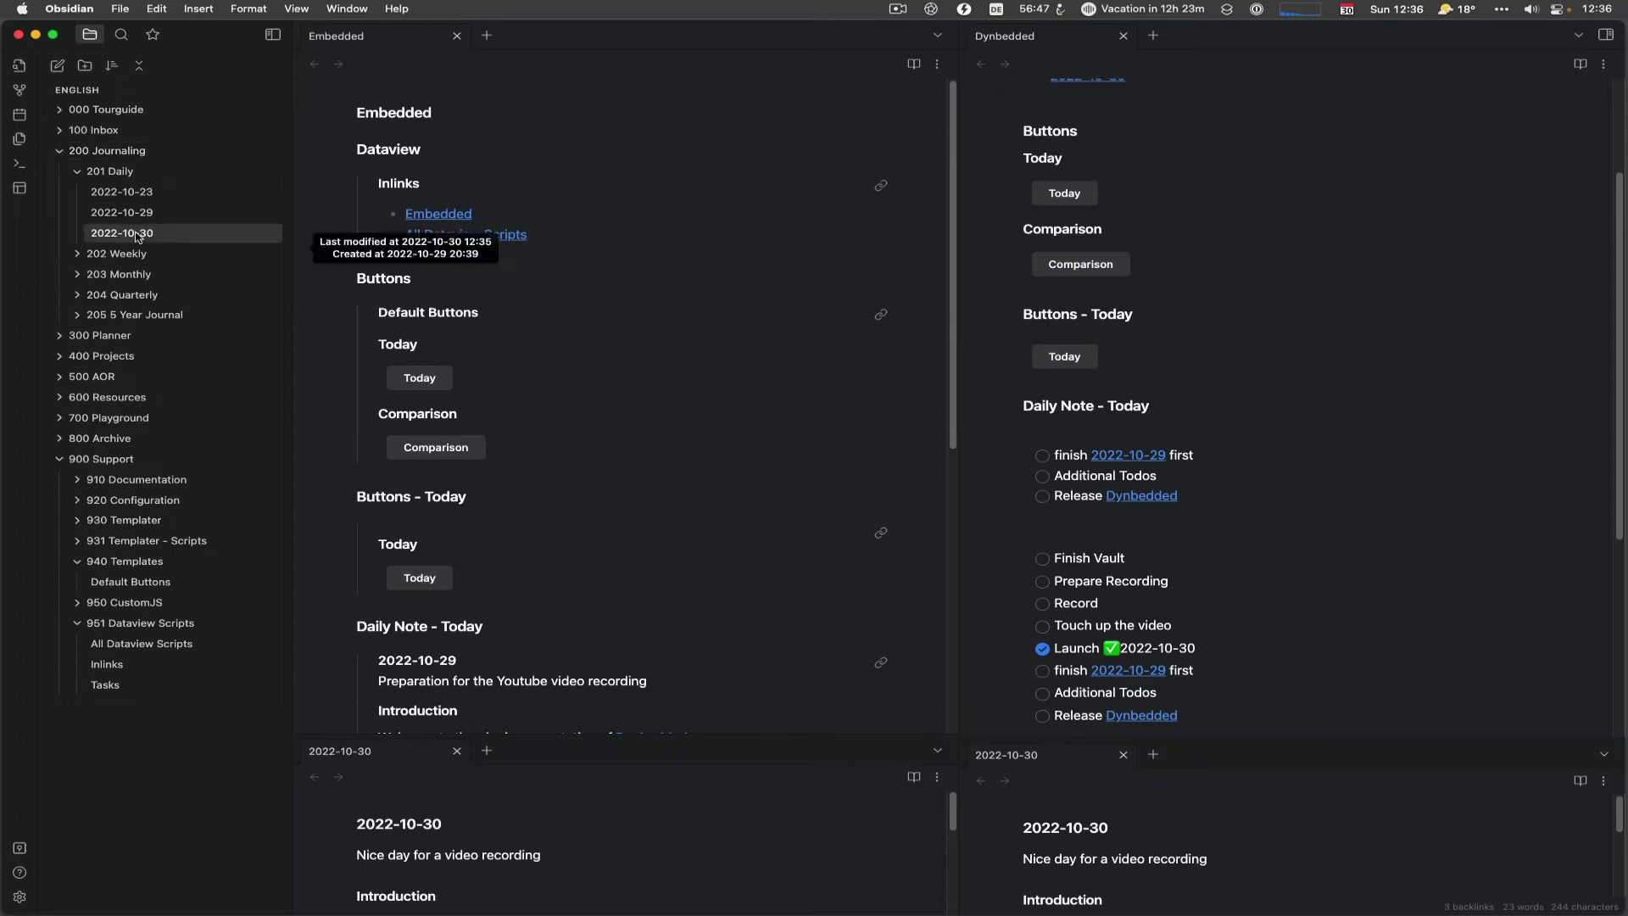
click(137, 237)
right_click(137, 236)
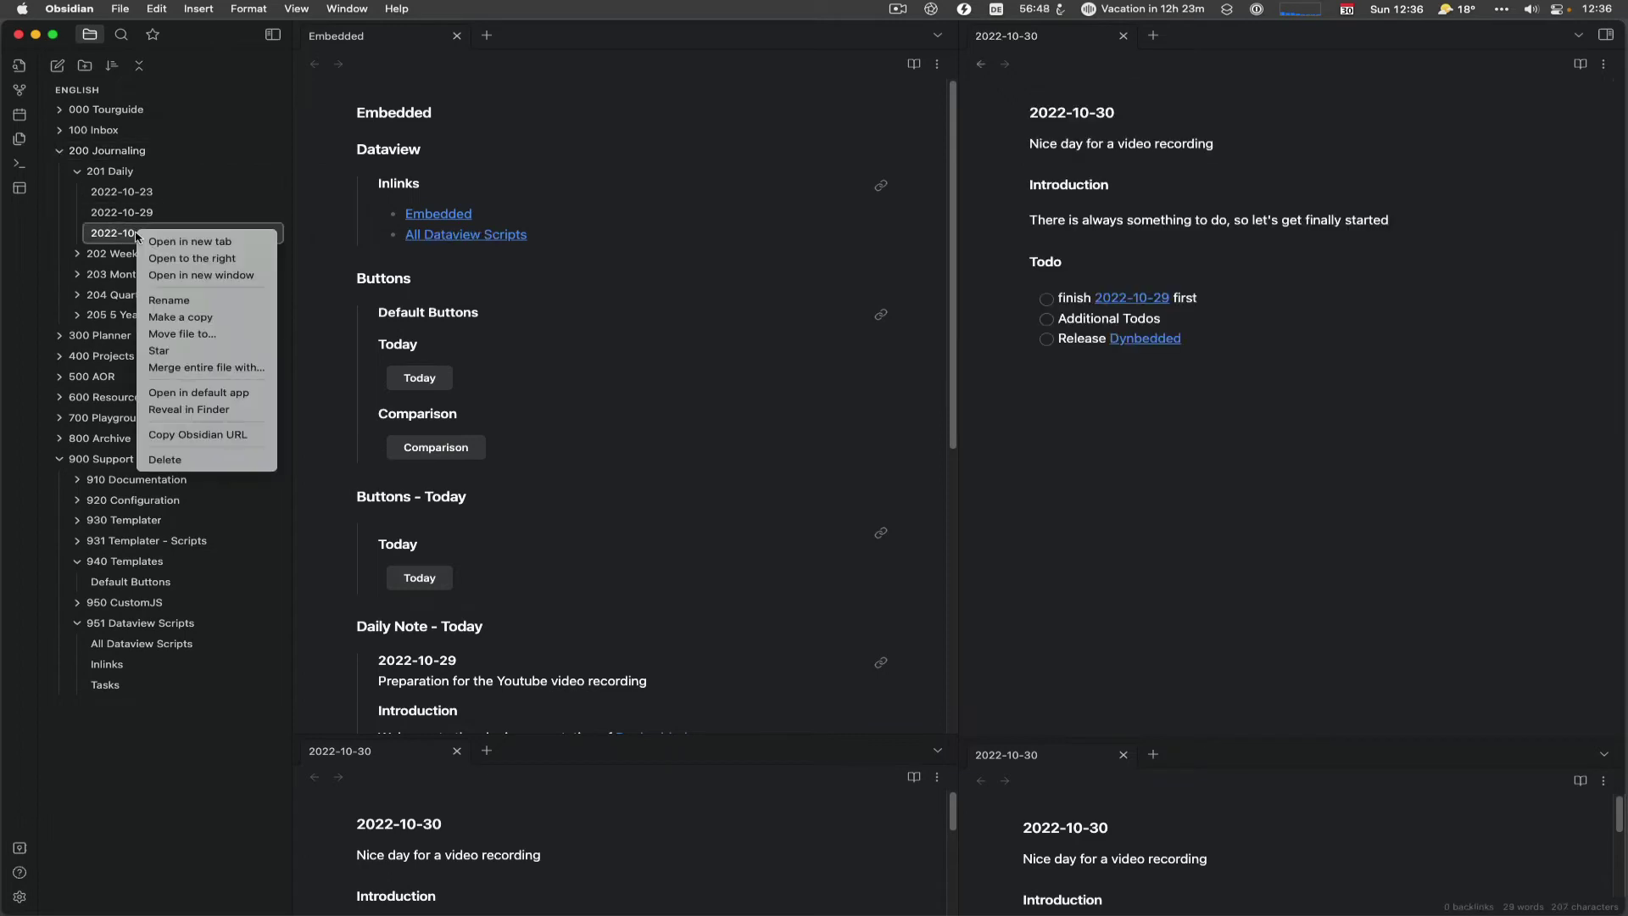
click(186, 320)
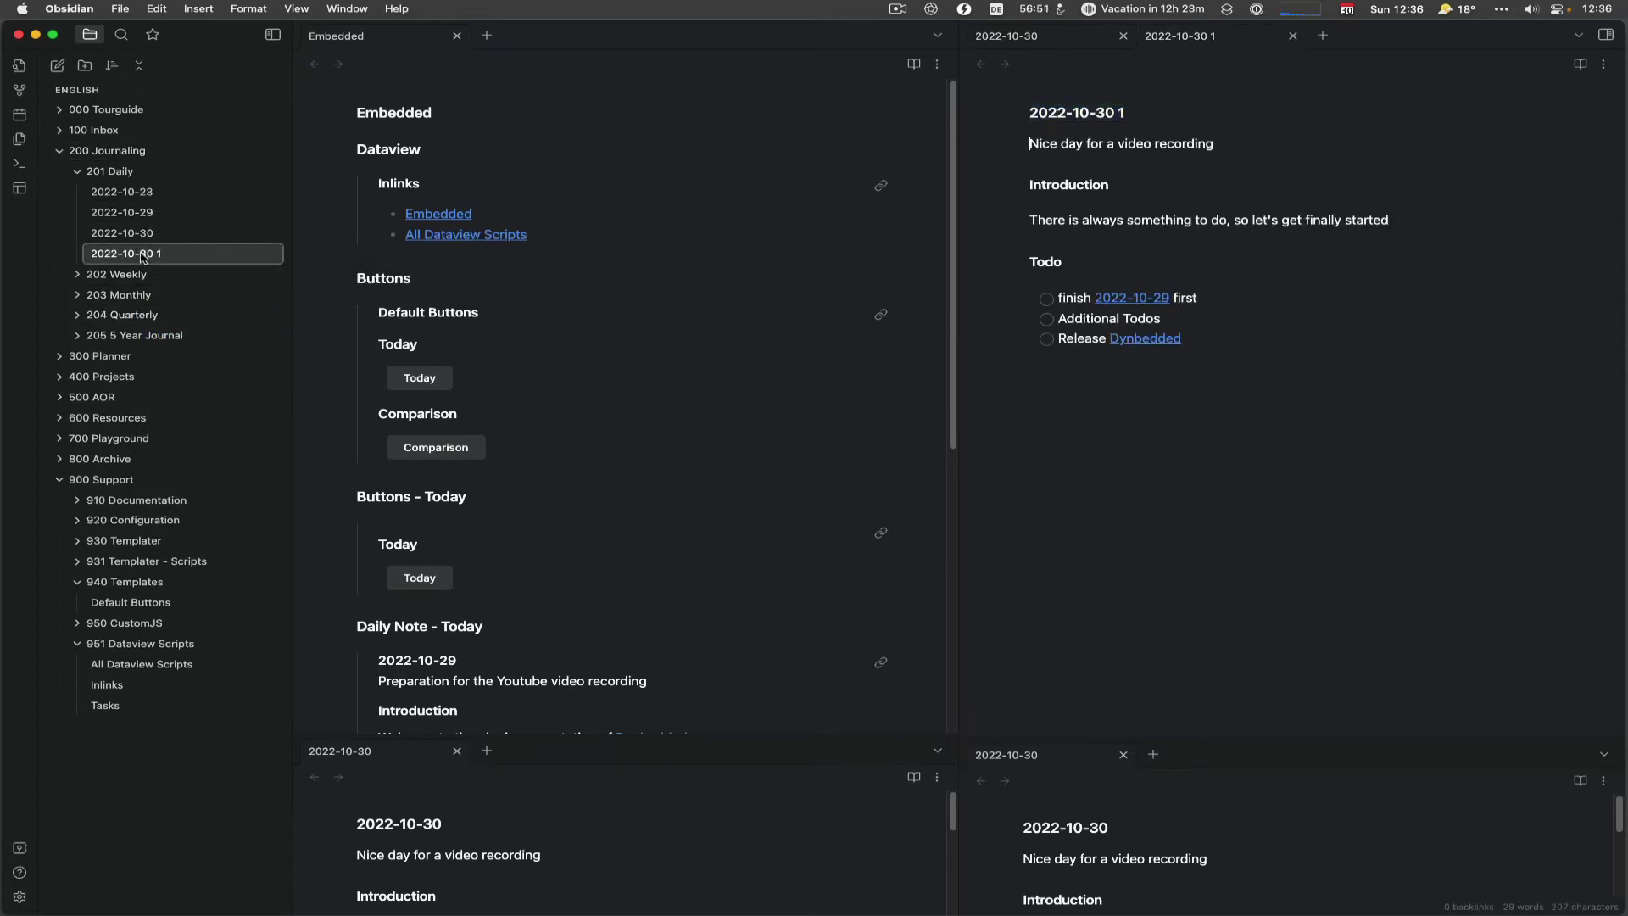
Rename the copied note to DP-2022-10-30
right_click(94, 257)
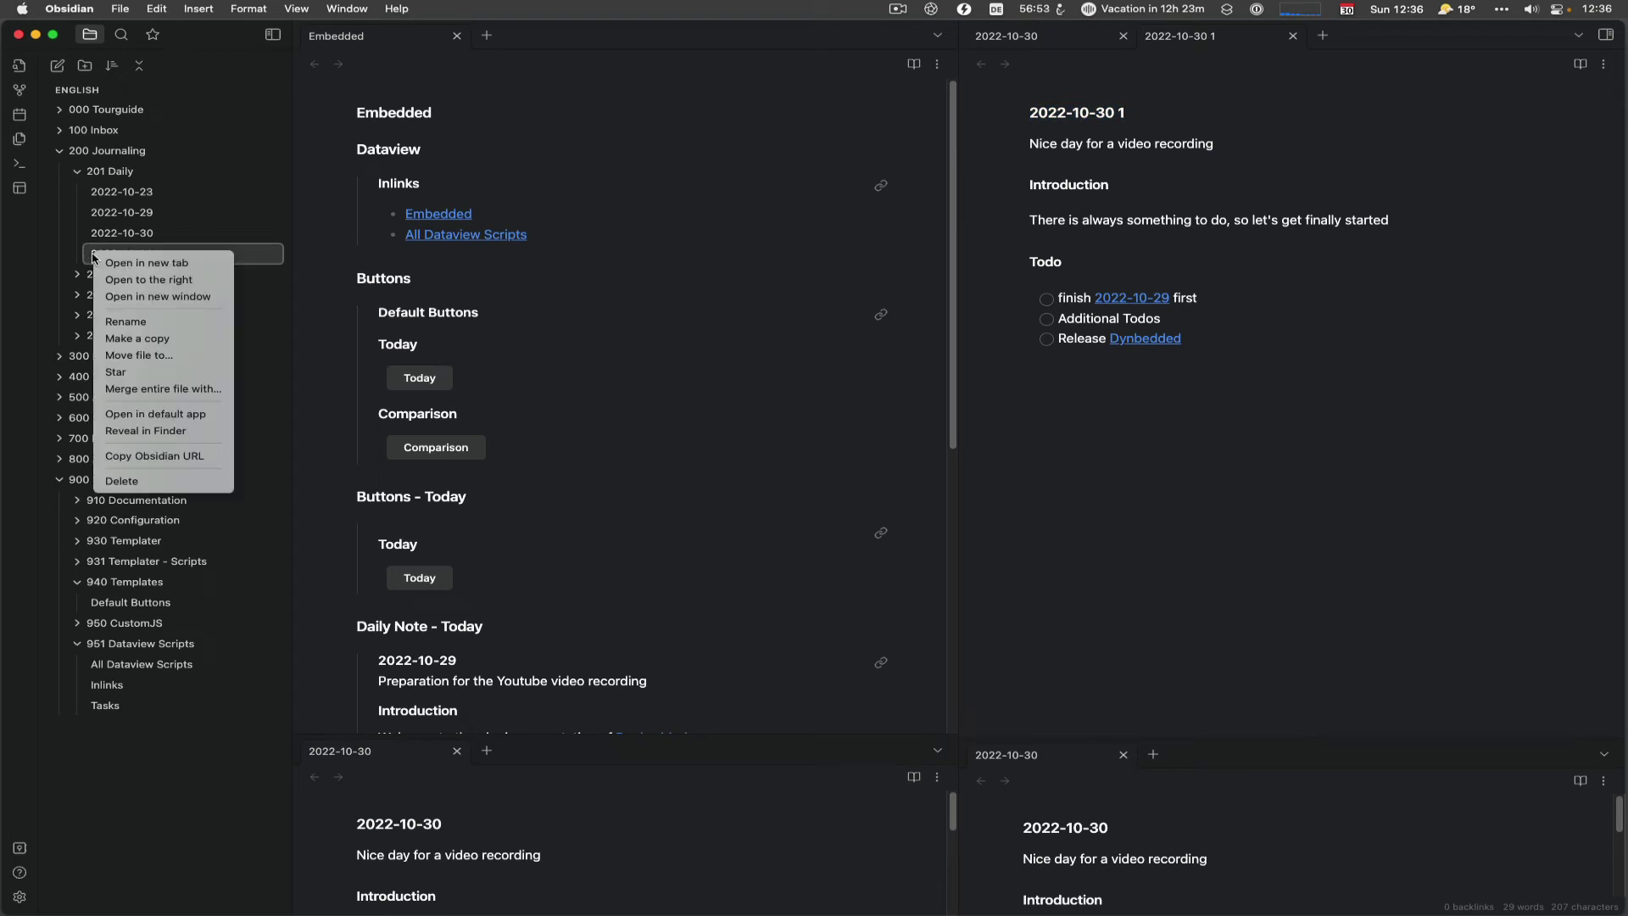
click(131, 320)
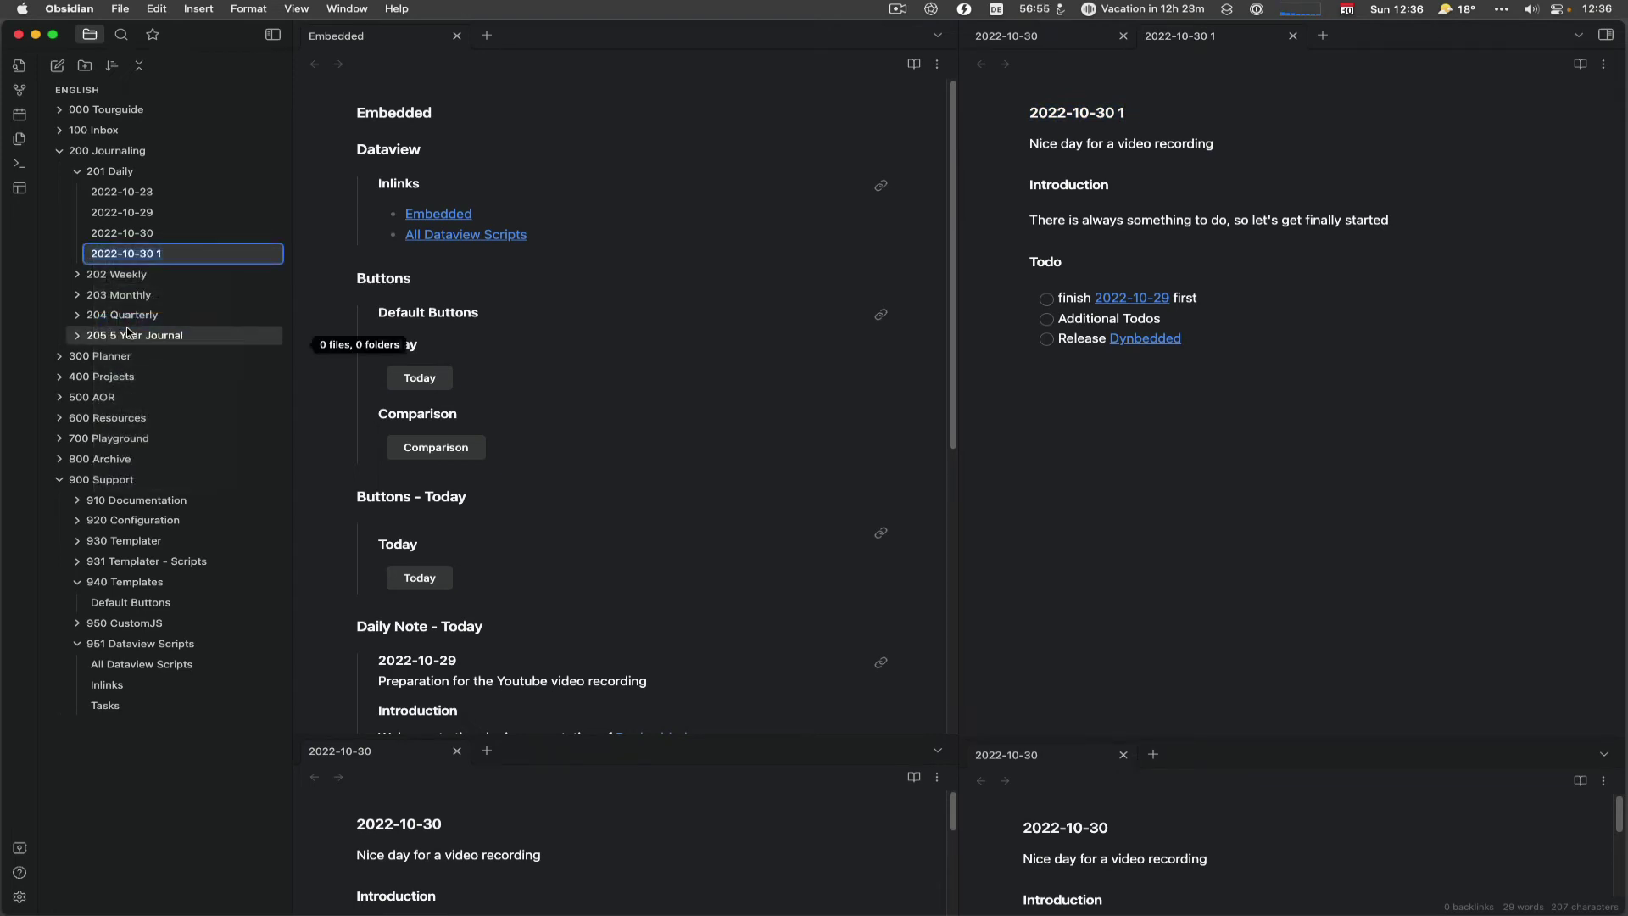
key(Left)
text(Dp-)
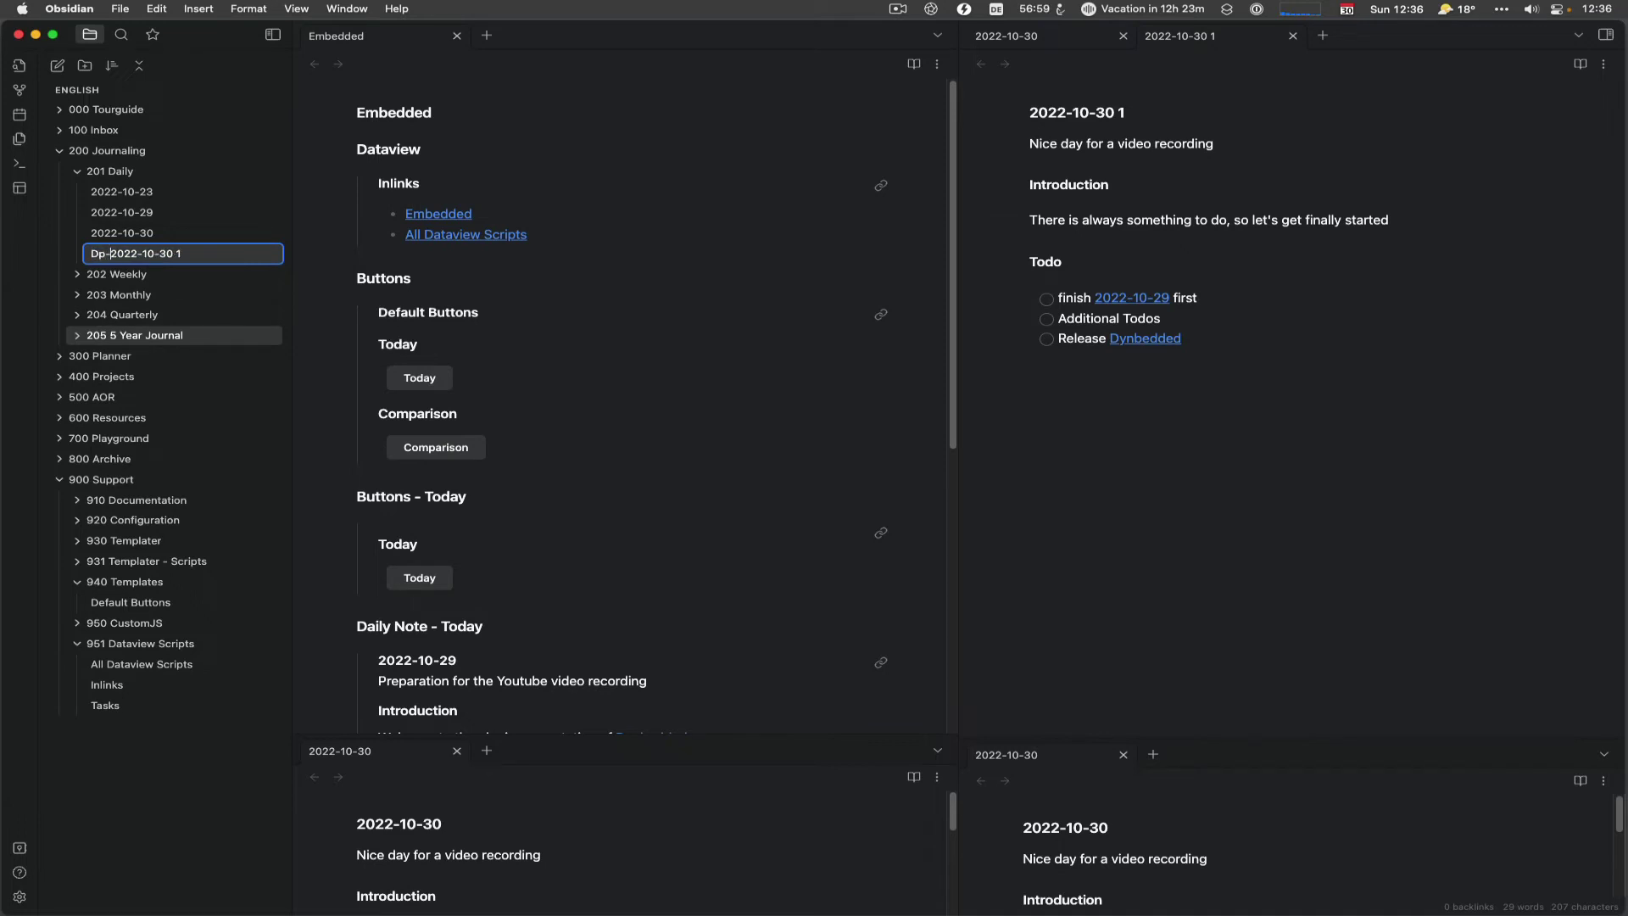
key(BackSpace)
text(P)
key(BackSpace)
key(BackSpace)
key(Return)
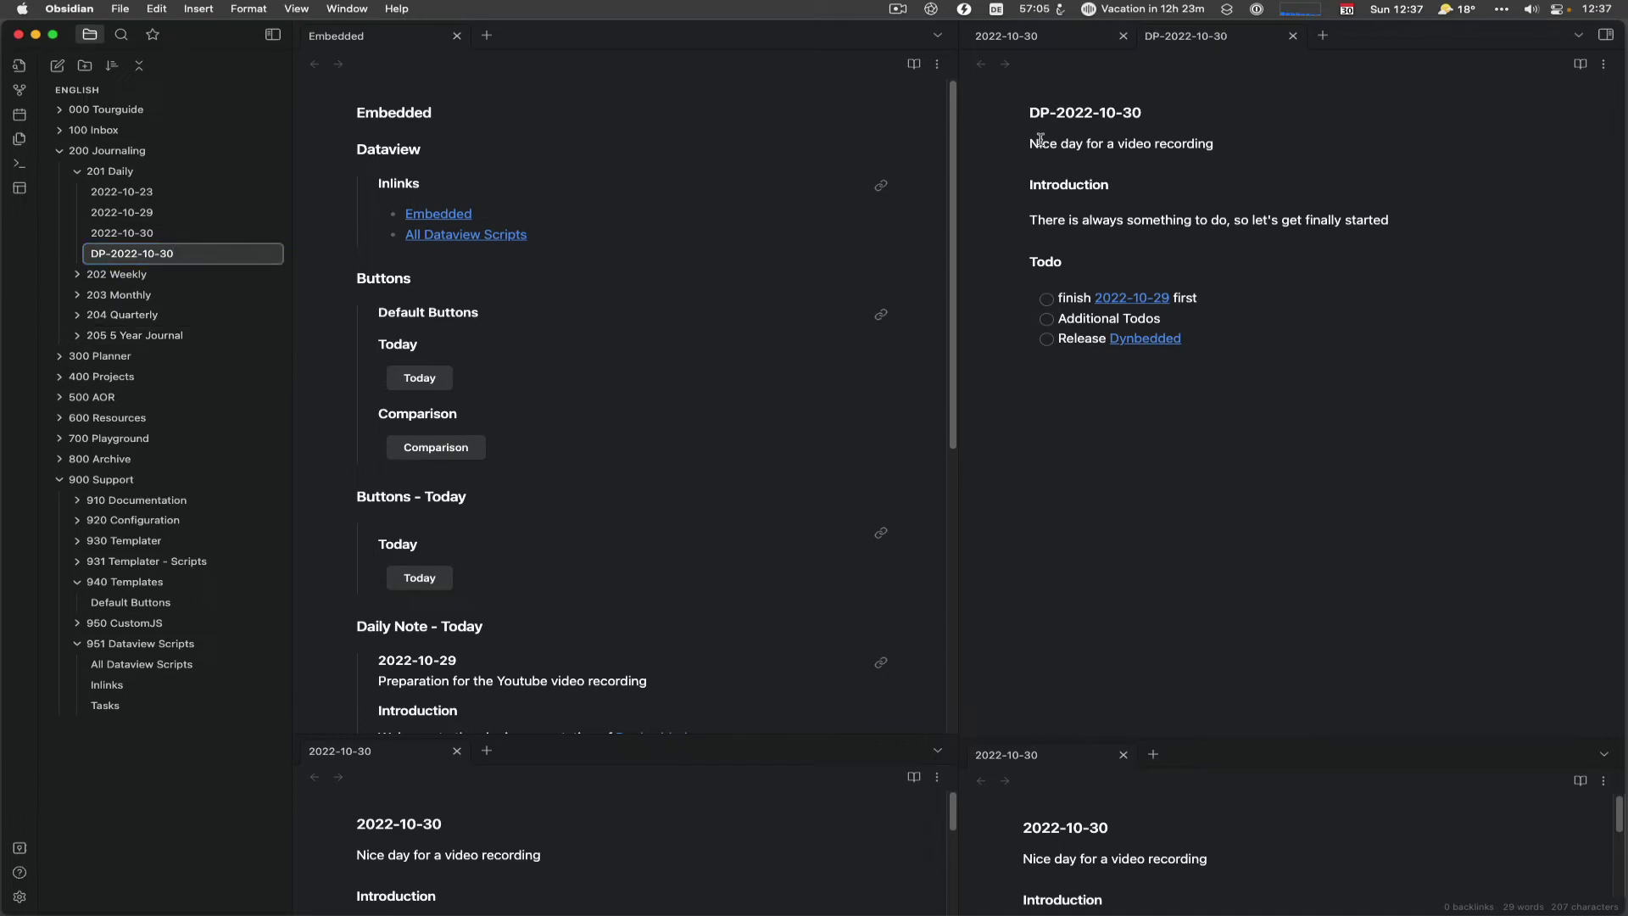
Change the intro line to 'Things we need to do', add a 'Hurry Up' todo, and close 2022-10-30
drag(1027, 142, 1253, 149)
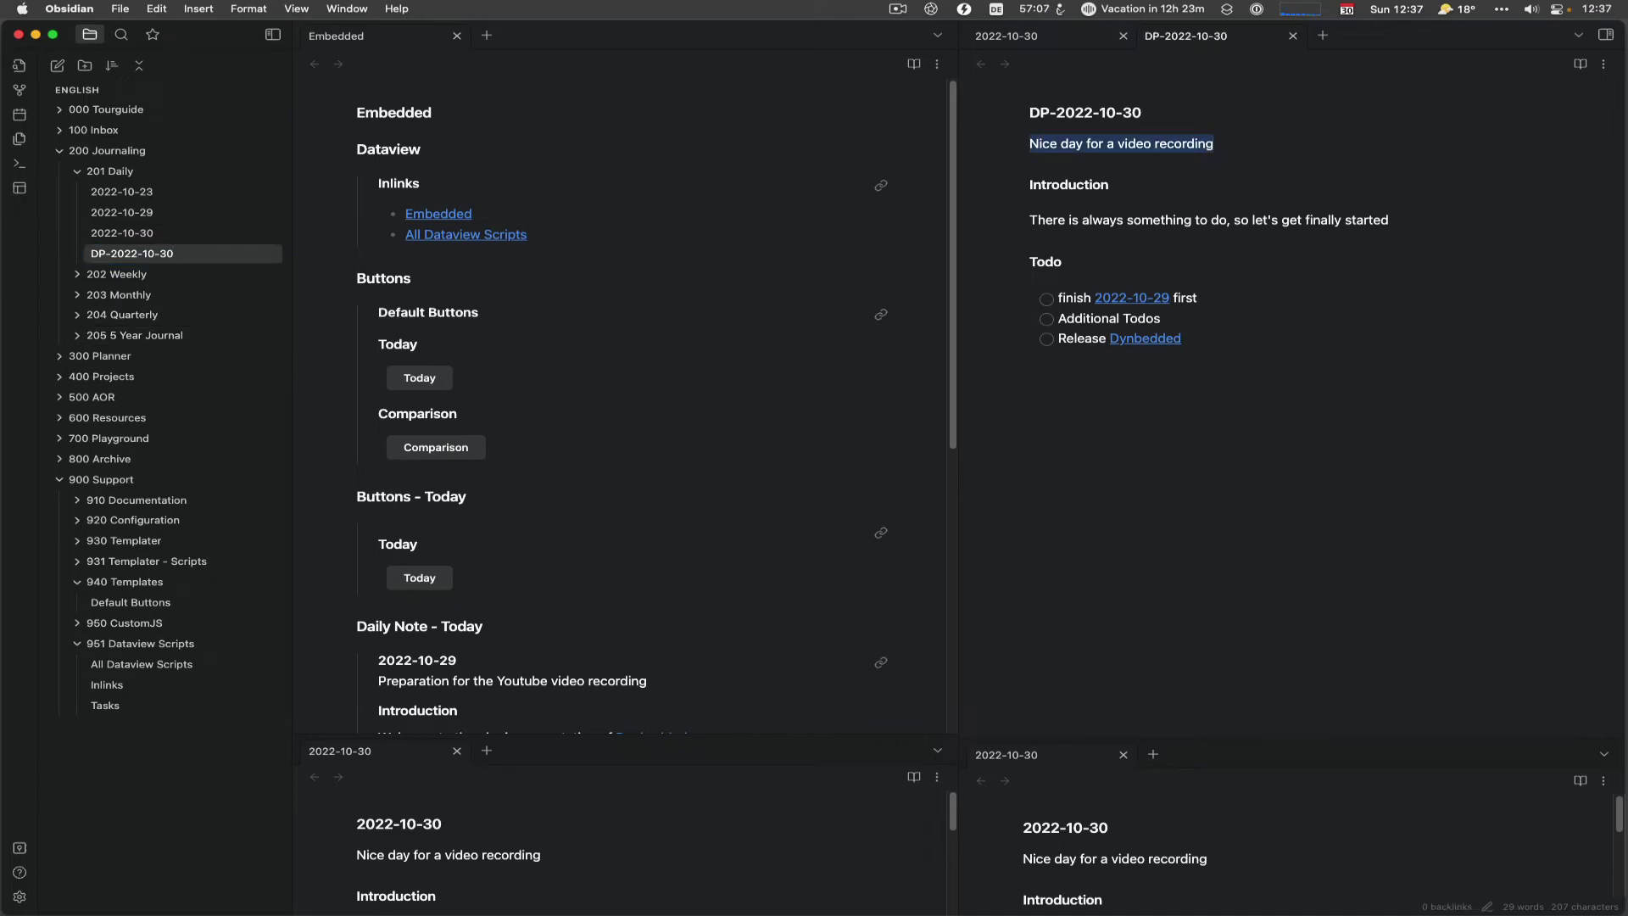
text(Things )
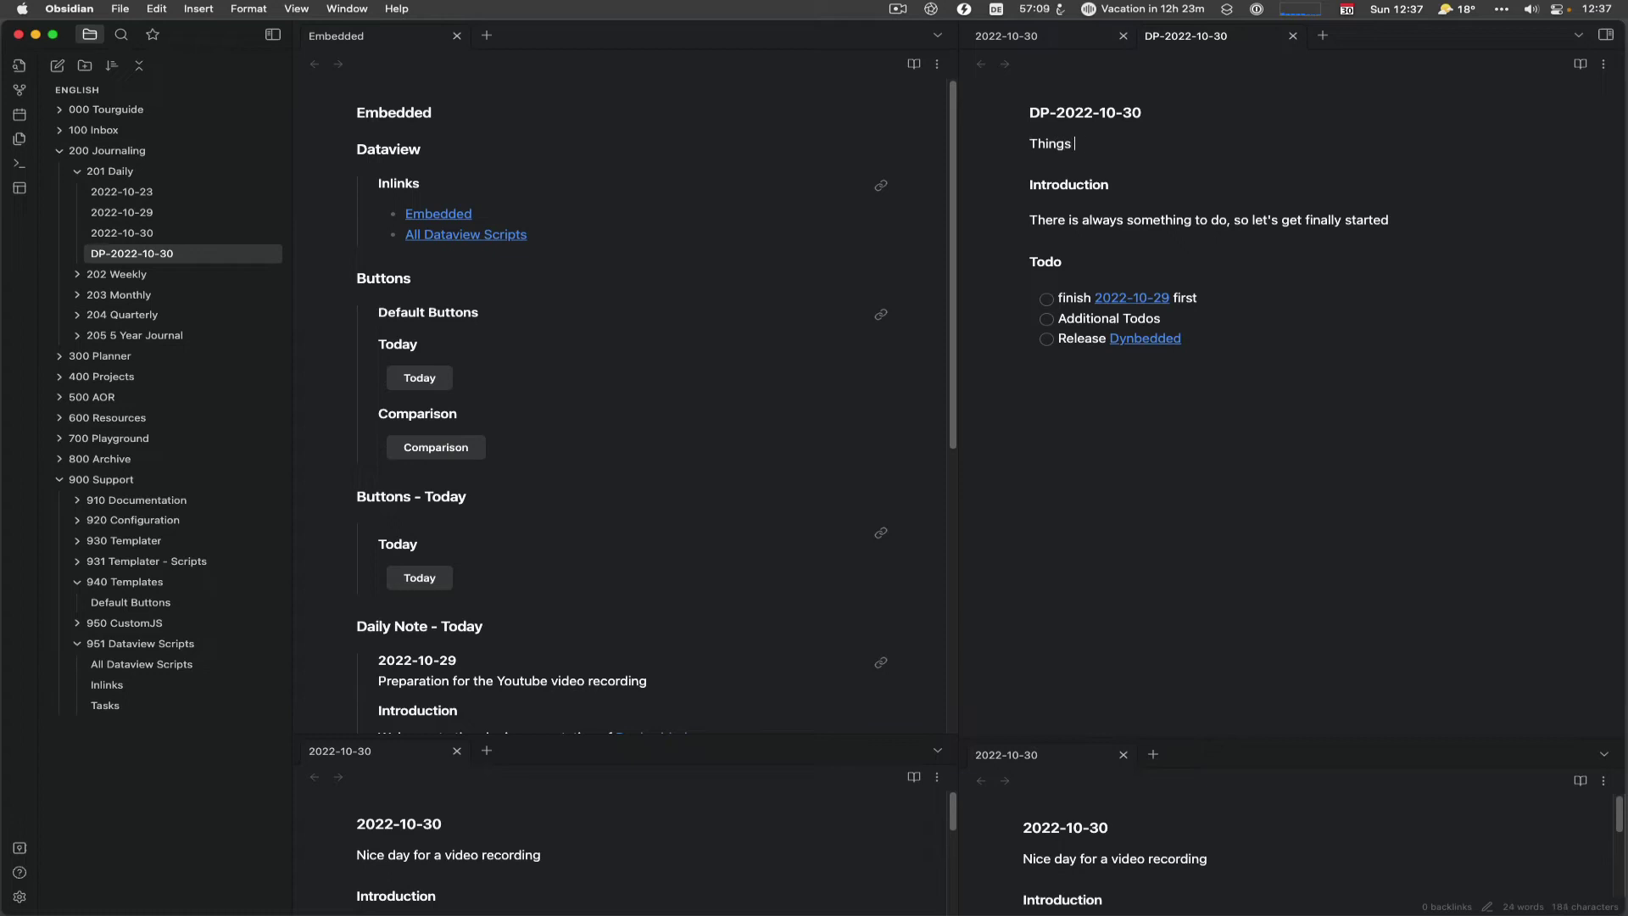
text(we need to do)
click(1221, 295)
key(Return)
text(Hurry)
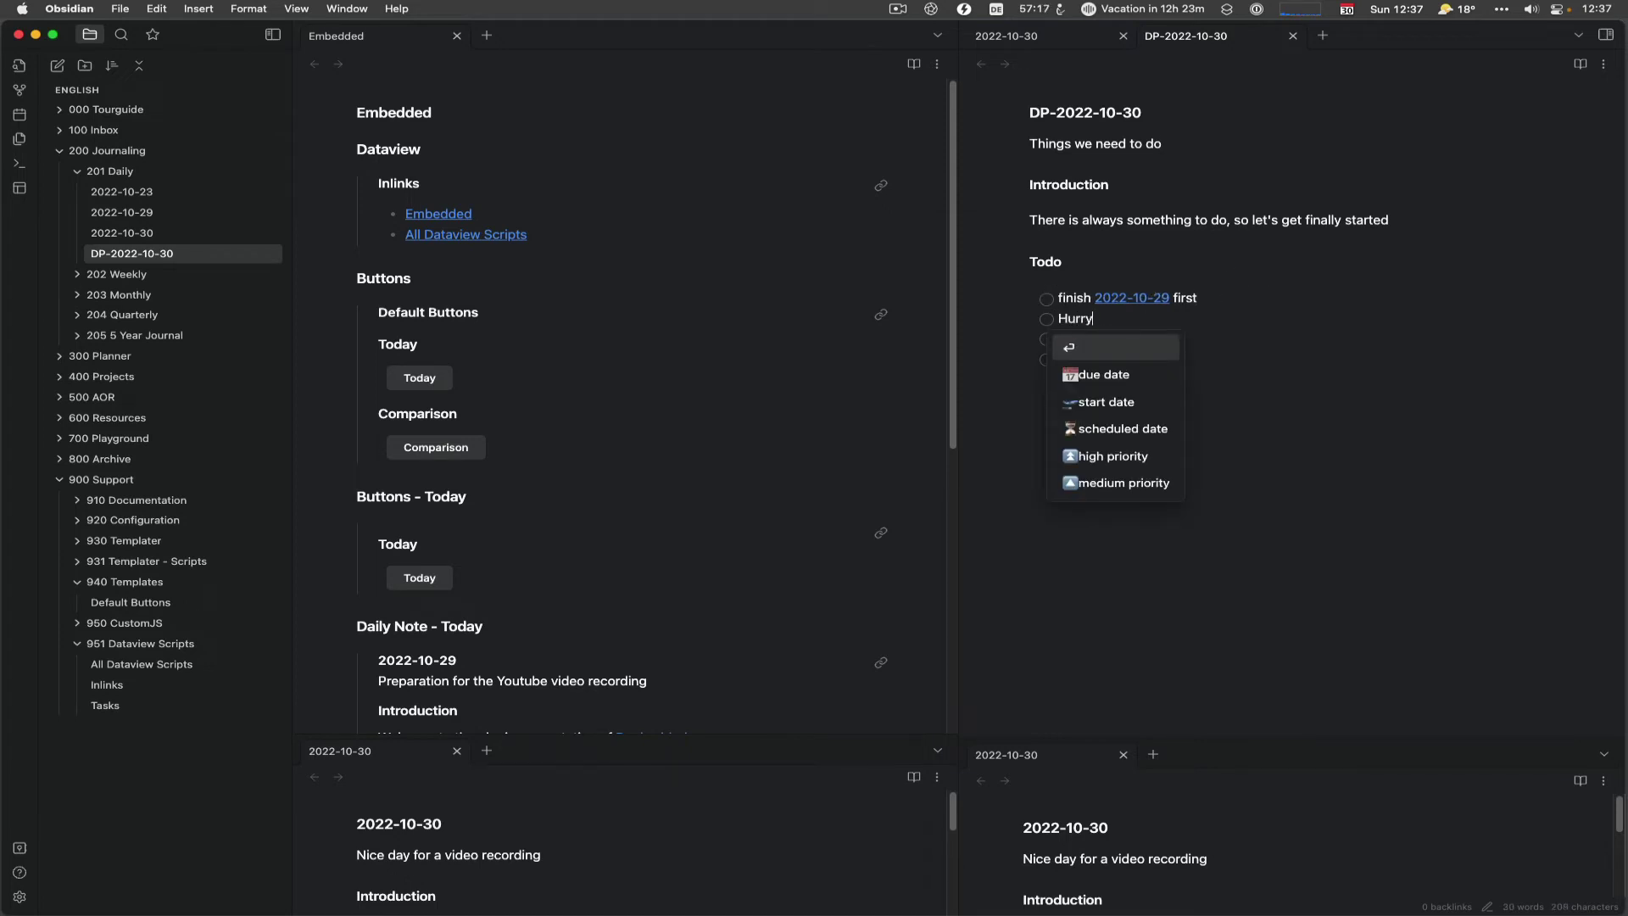
text( Up)
click(1455, 441)
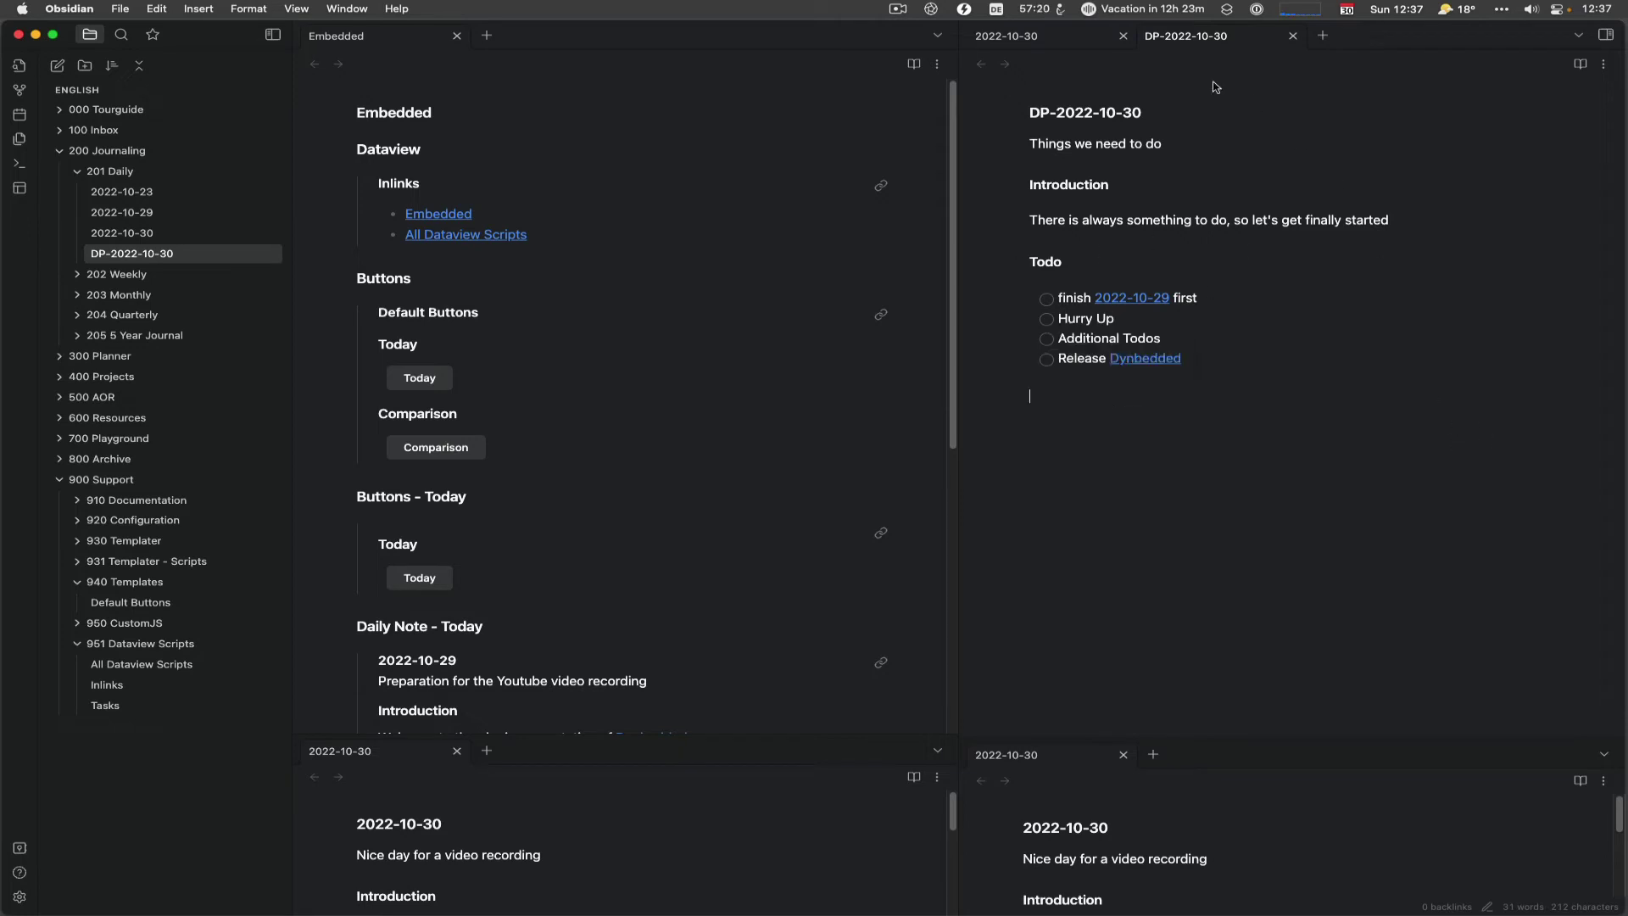
click(1124, 36)
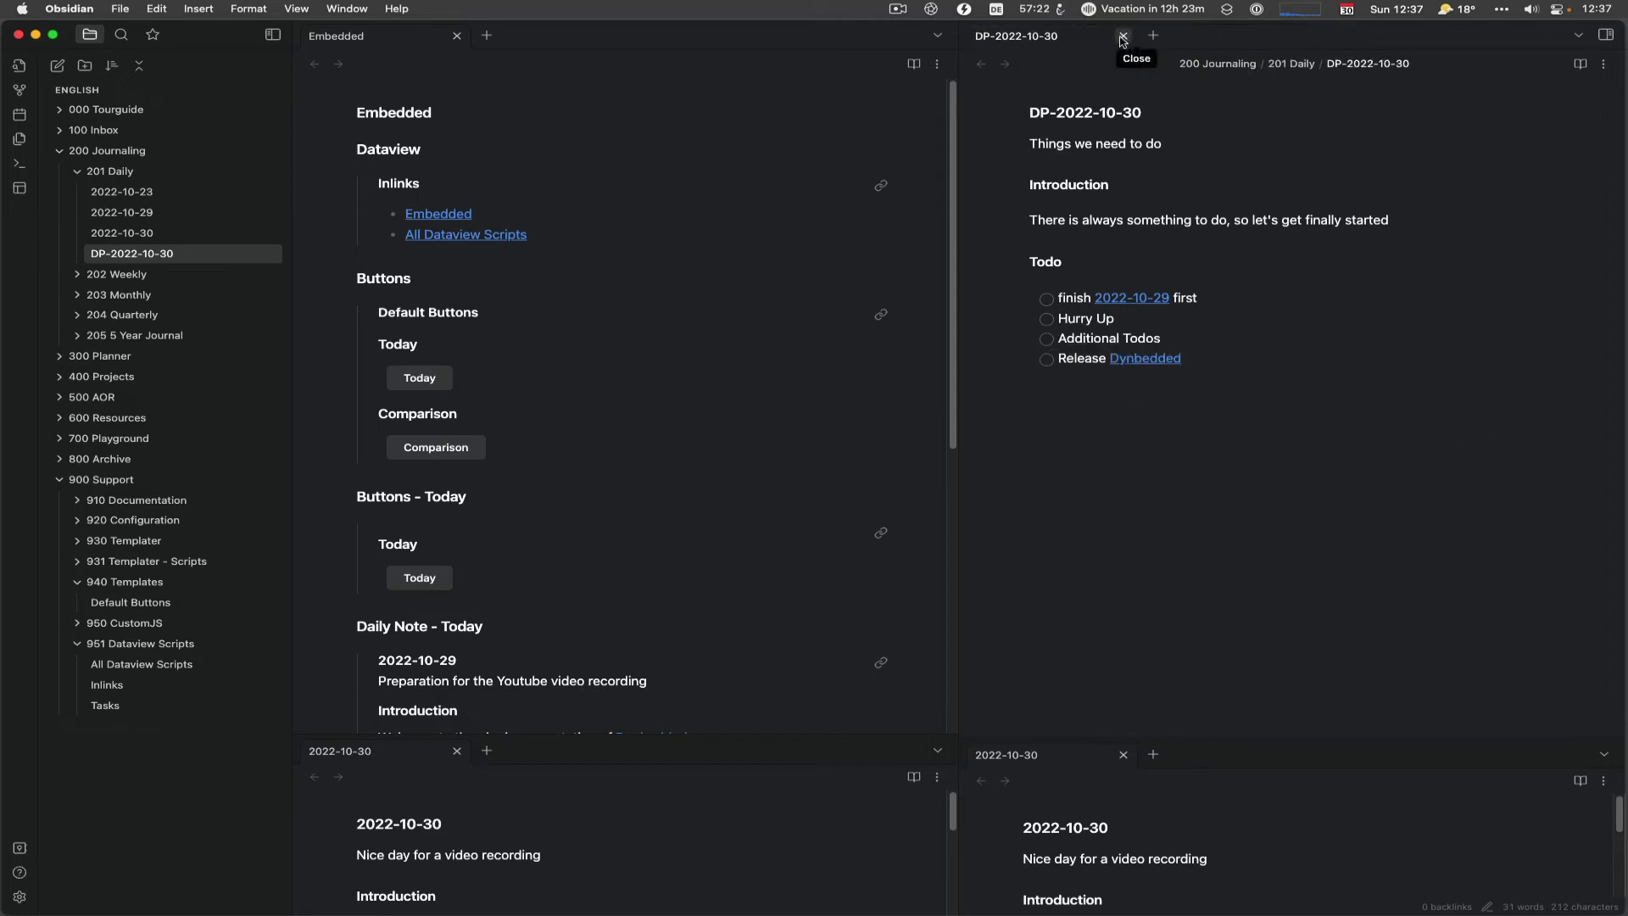
Load the Comparison workspace layout and scroll down to the Tasks embed
click(395, 447)
click(594, 144)
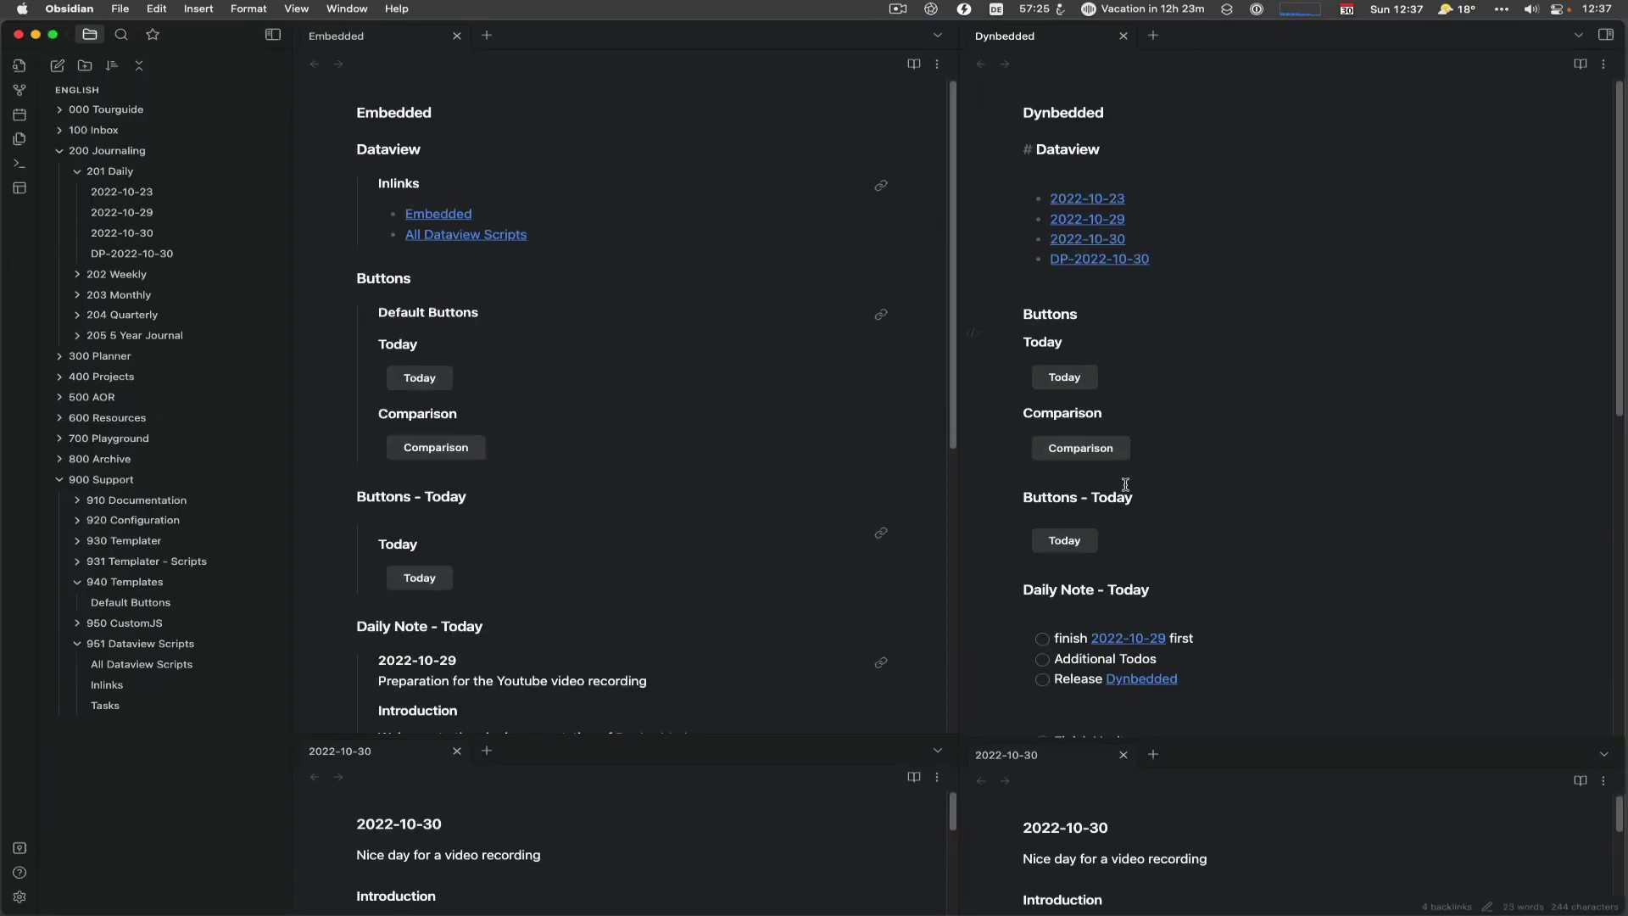
scroll(1144, 393, down, 5)
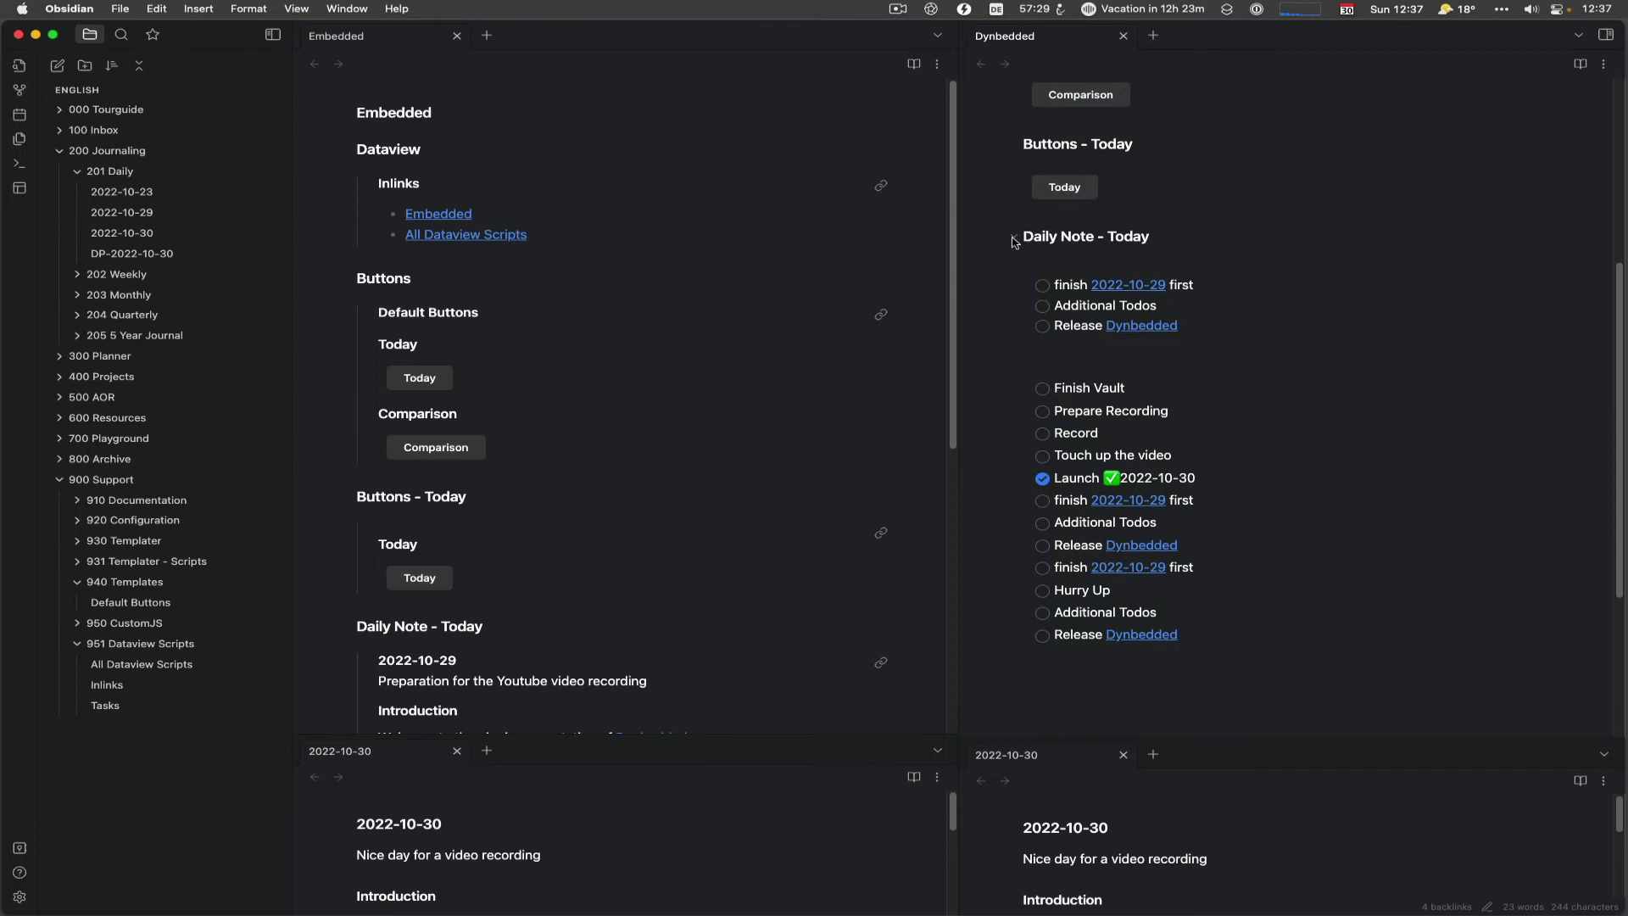
Replace the Tasks embed's [[Tasks]] link with [[{{[DP-]YYYY-MM-DD}}]] and render it
click(973, 378)
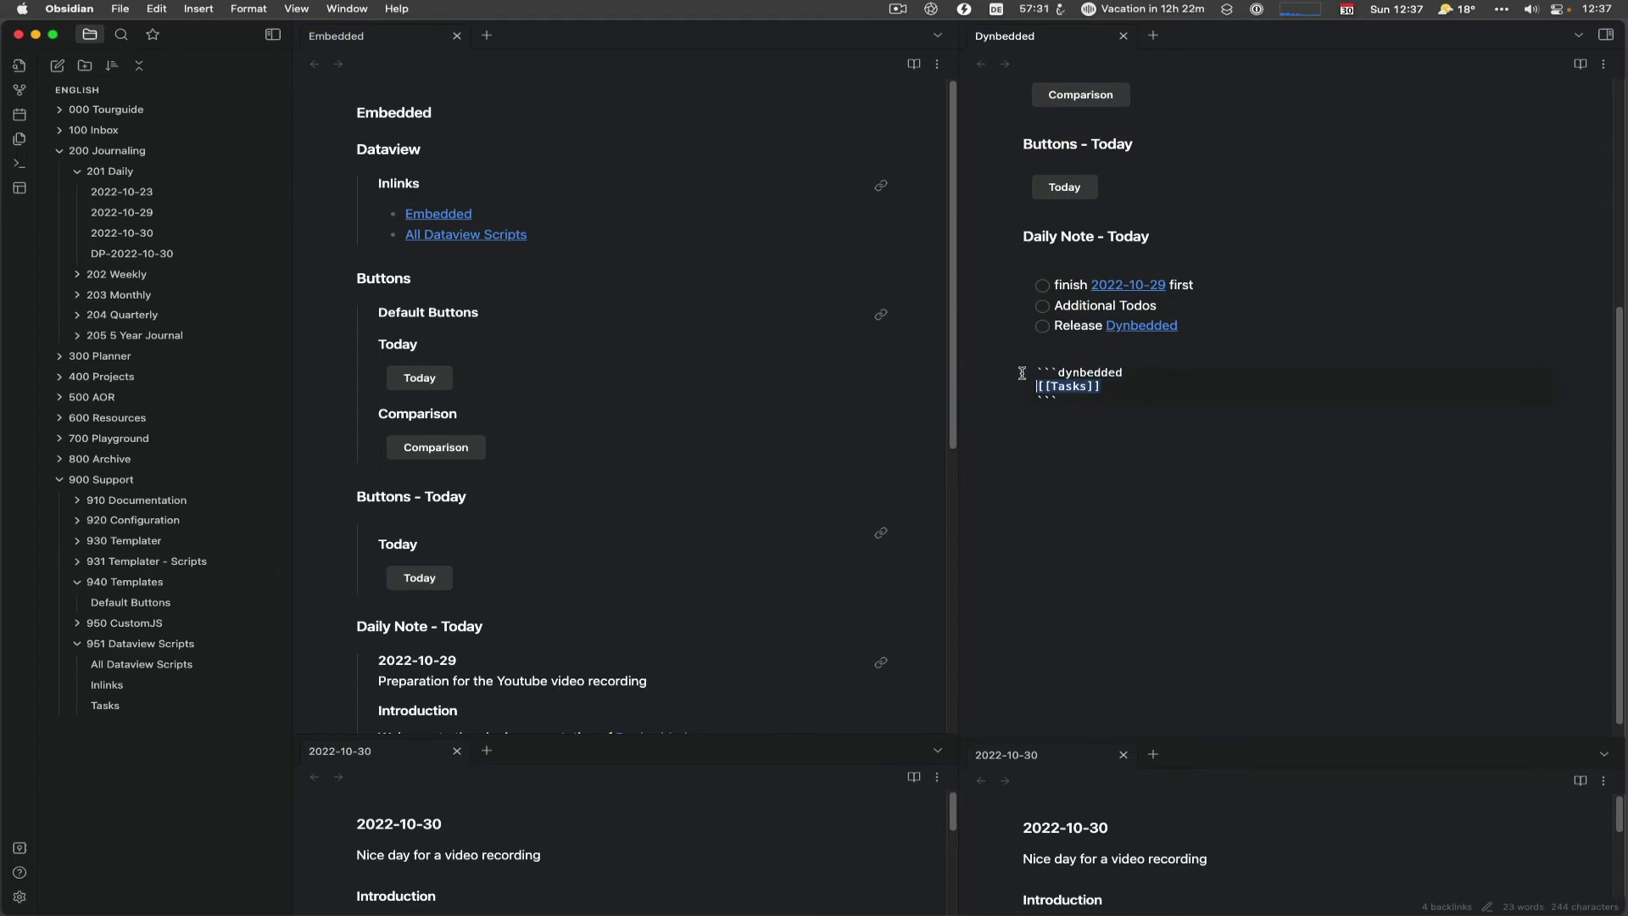
drag(1134, 386, 1034, 382)
click(1057, 387)
drag(1063, 385, 1087, 388)
text([)
key(BackSpace)
text({)
text([[)
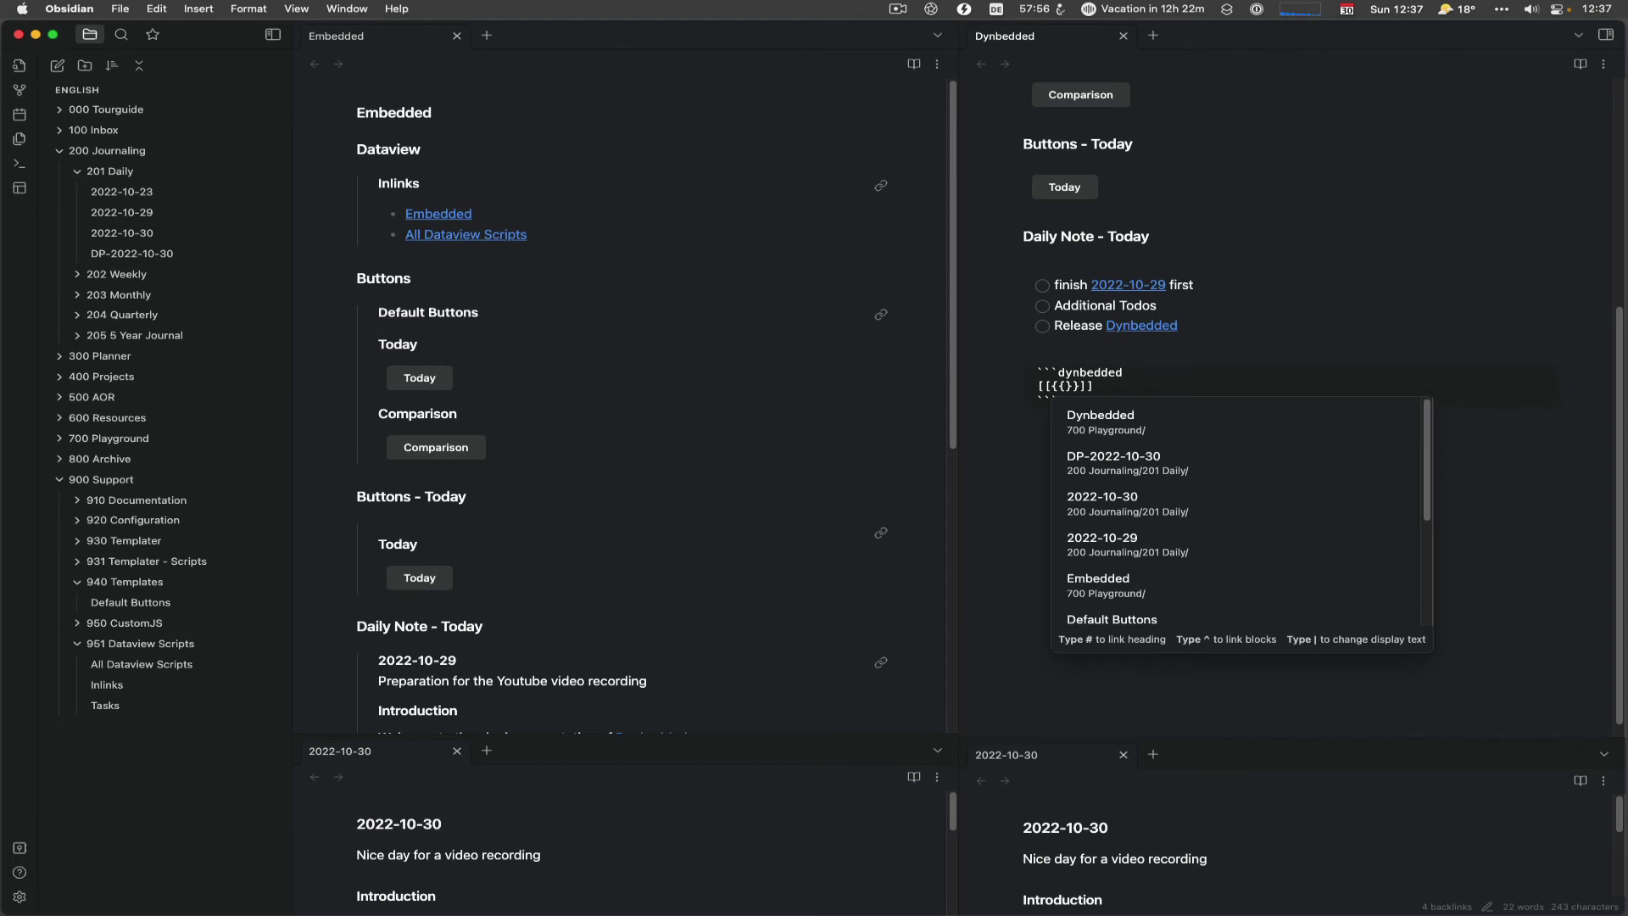
text([)
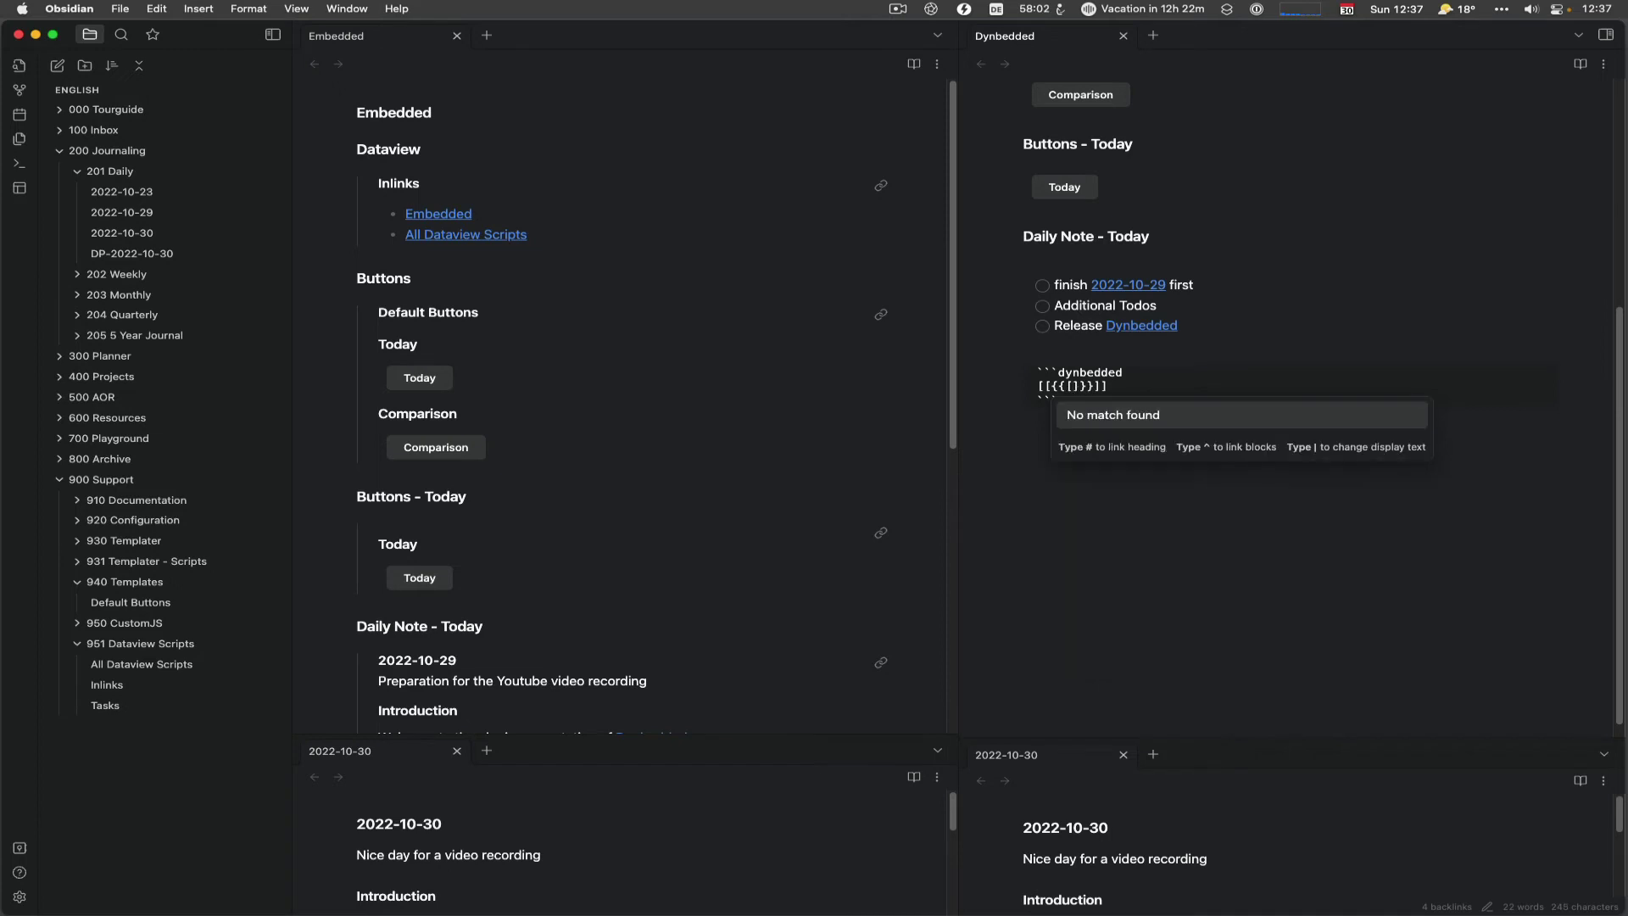
text(DP-)
key(Escape)
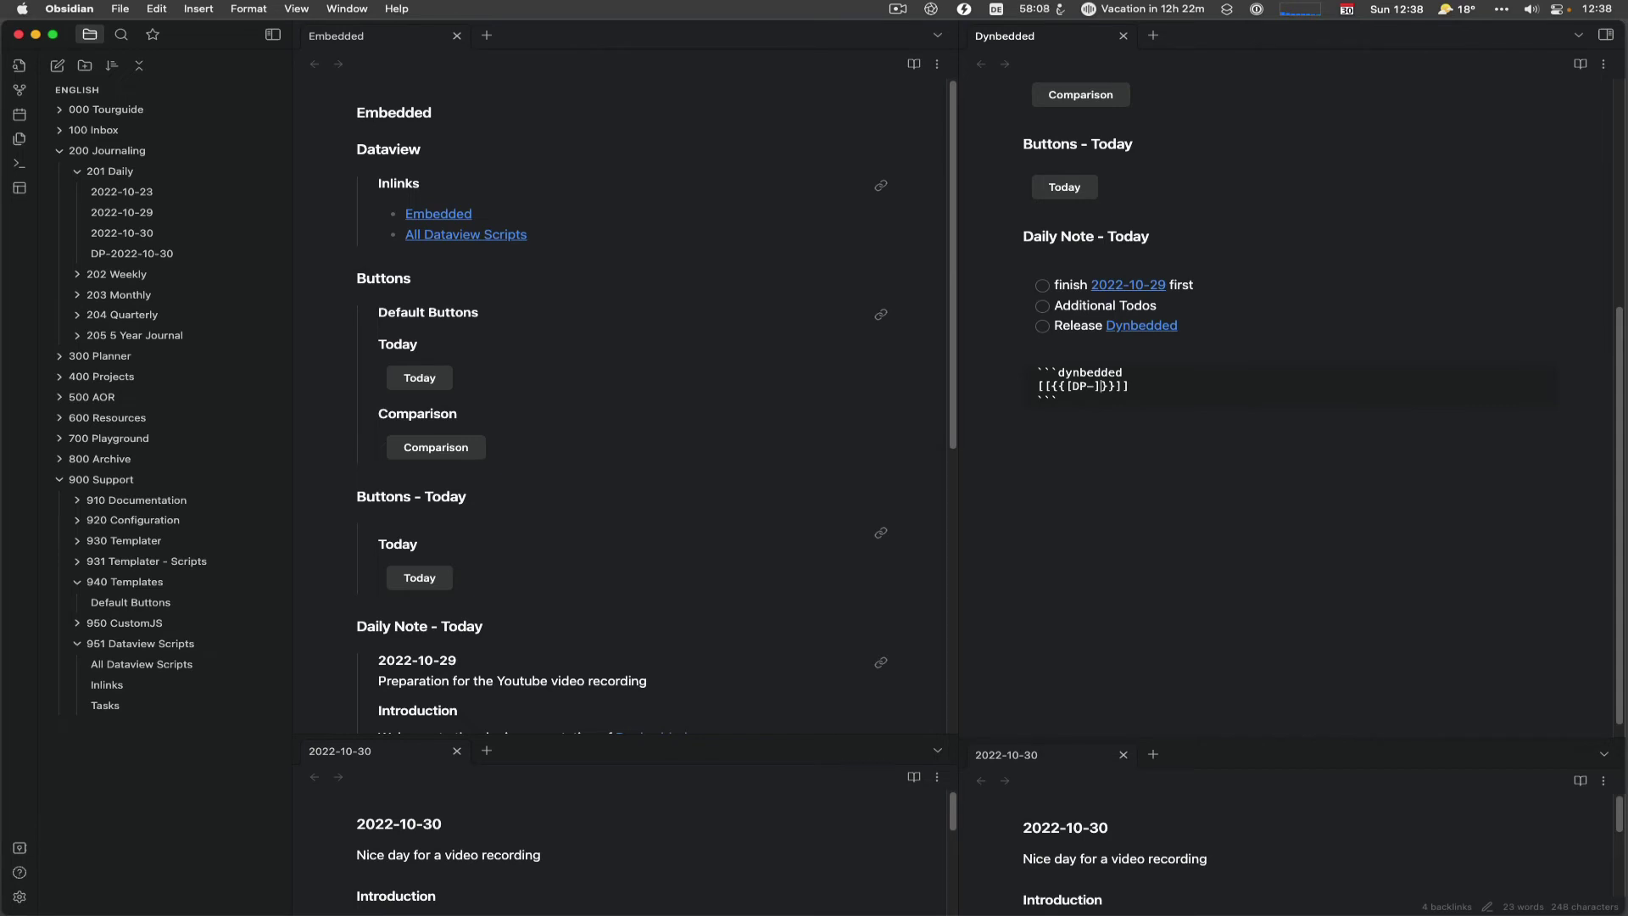
text(YYYY-MM-DD)
click(1024, 596)
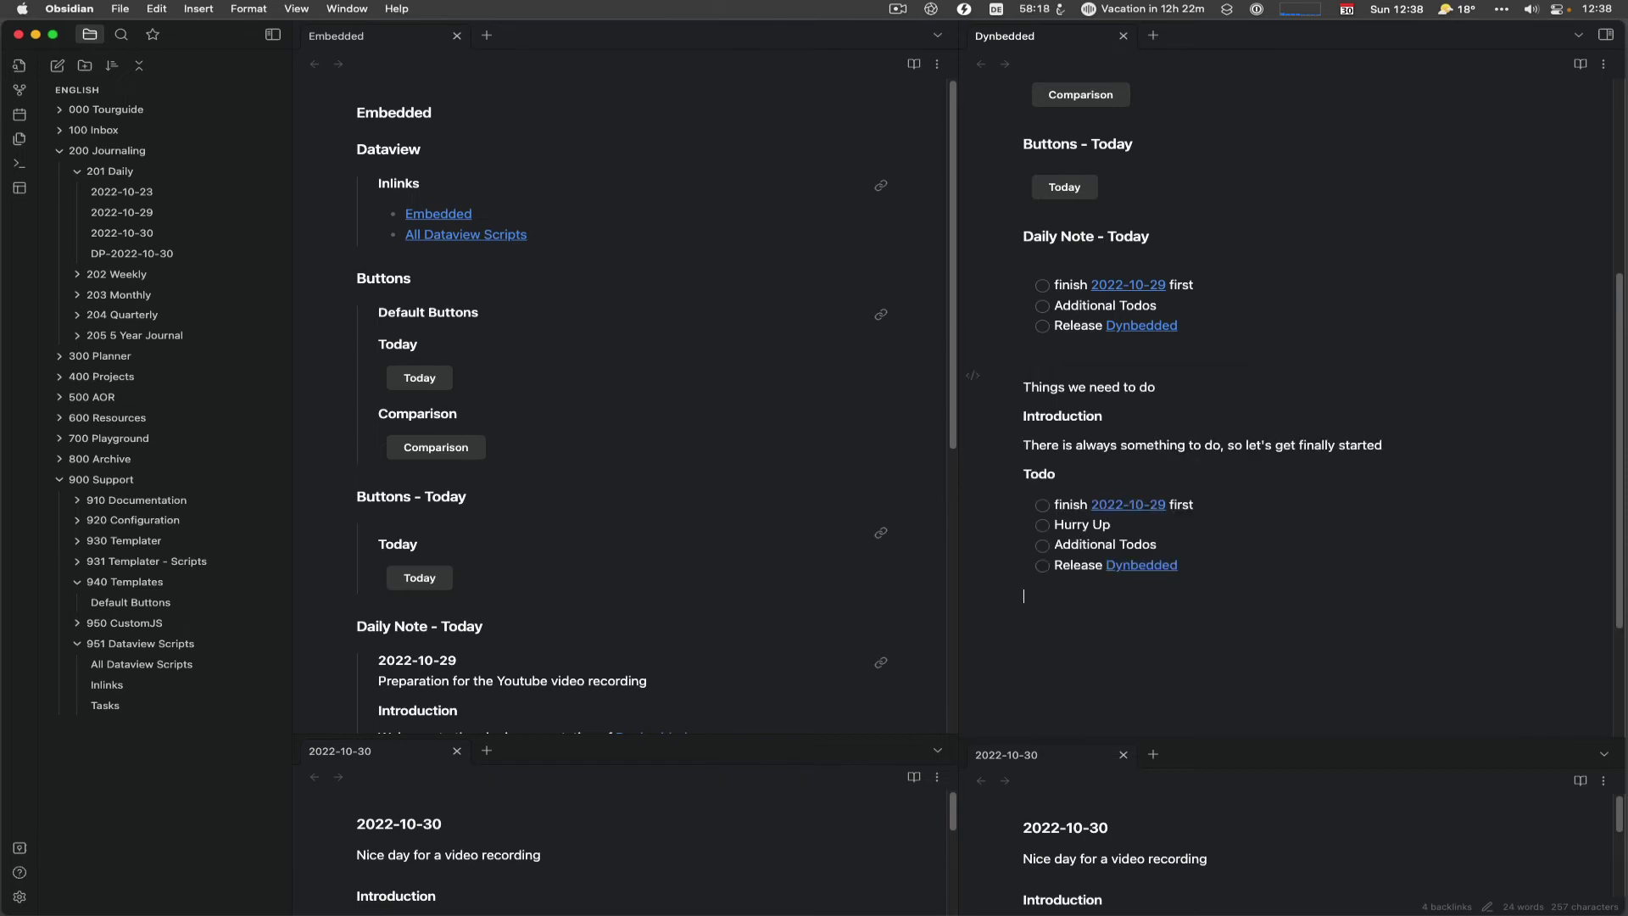
Append #Todo to the link so it shows the DP note's todos, then start a new line below
click(972, 374)
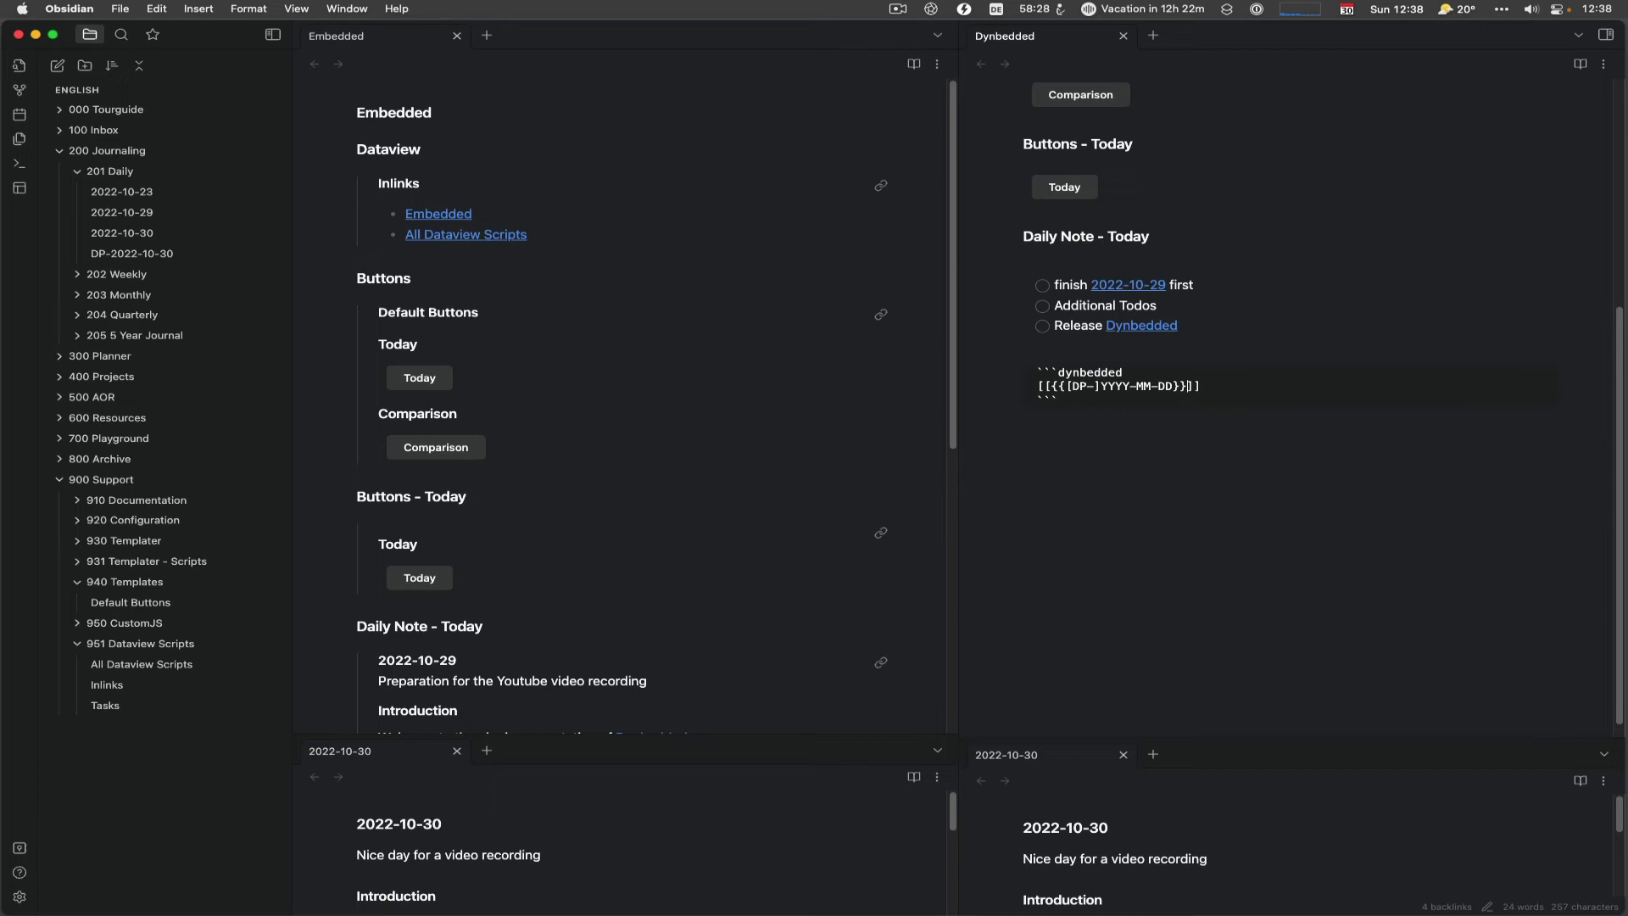
text(#)
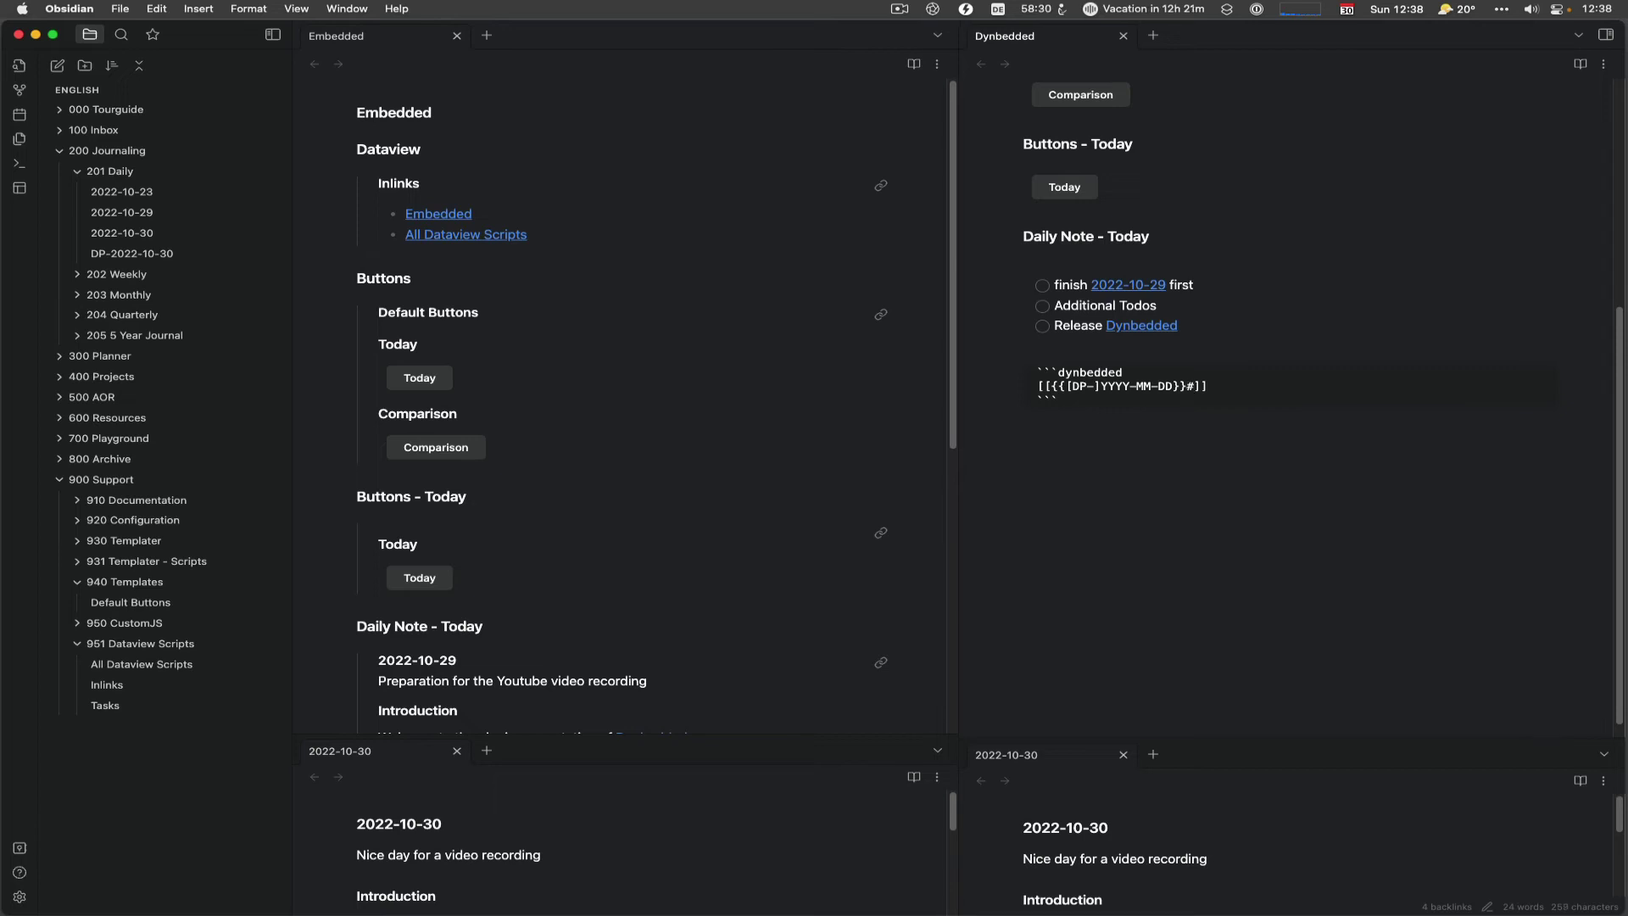
text(Todo)
key(Down)
key(Down)
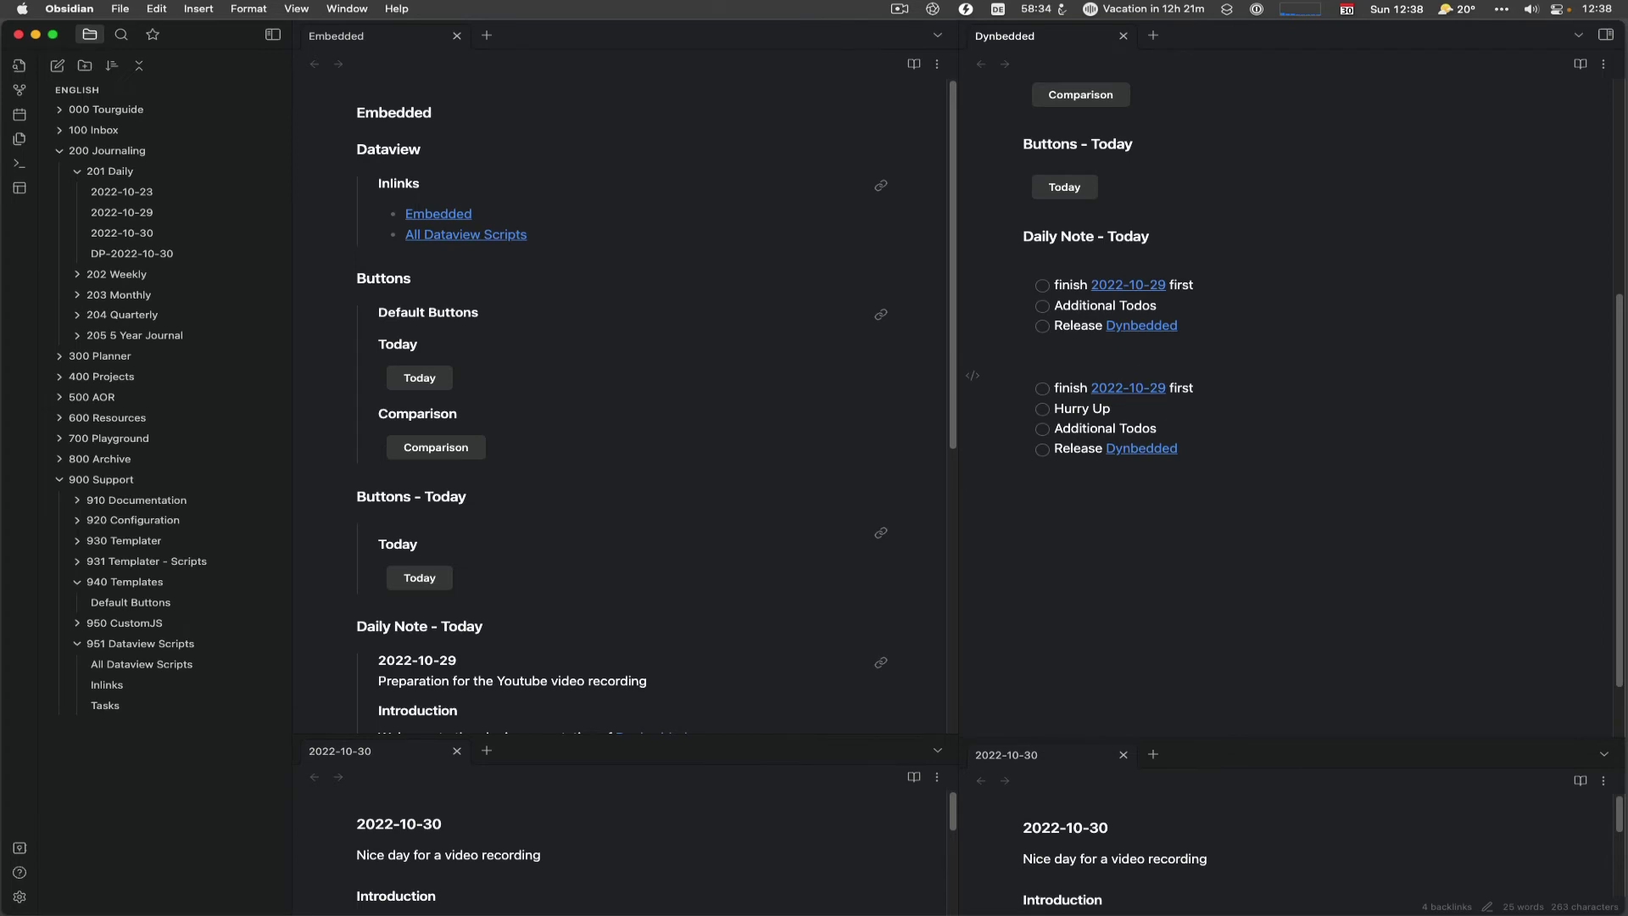
key(Up)
key(Down)
key(Up)
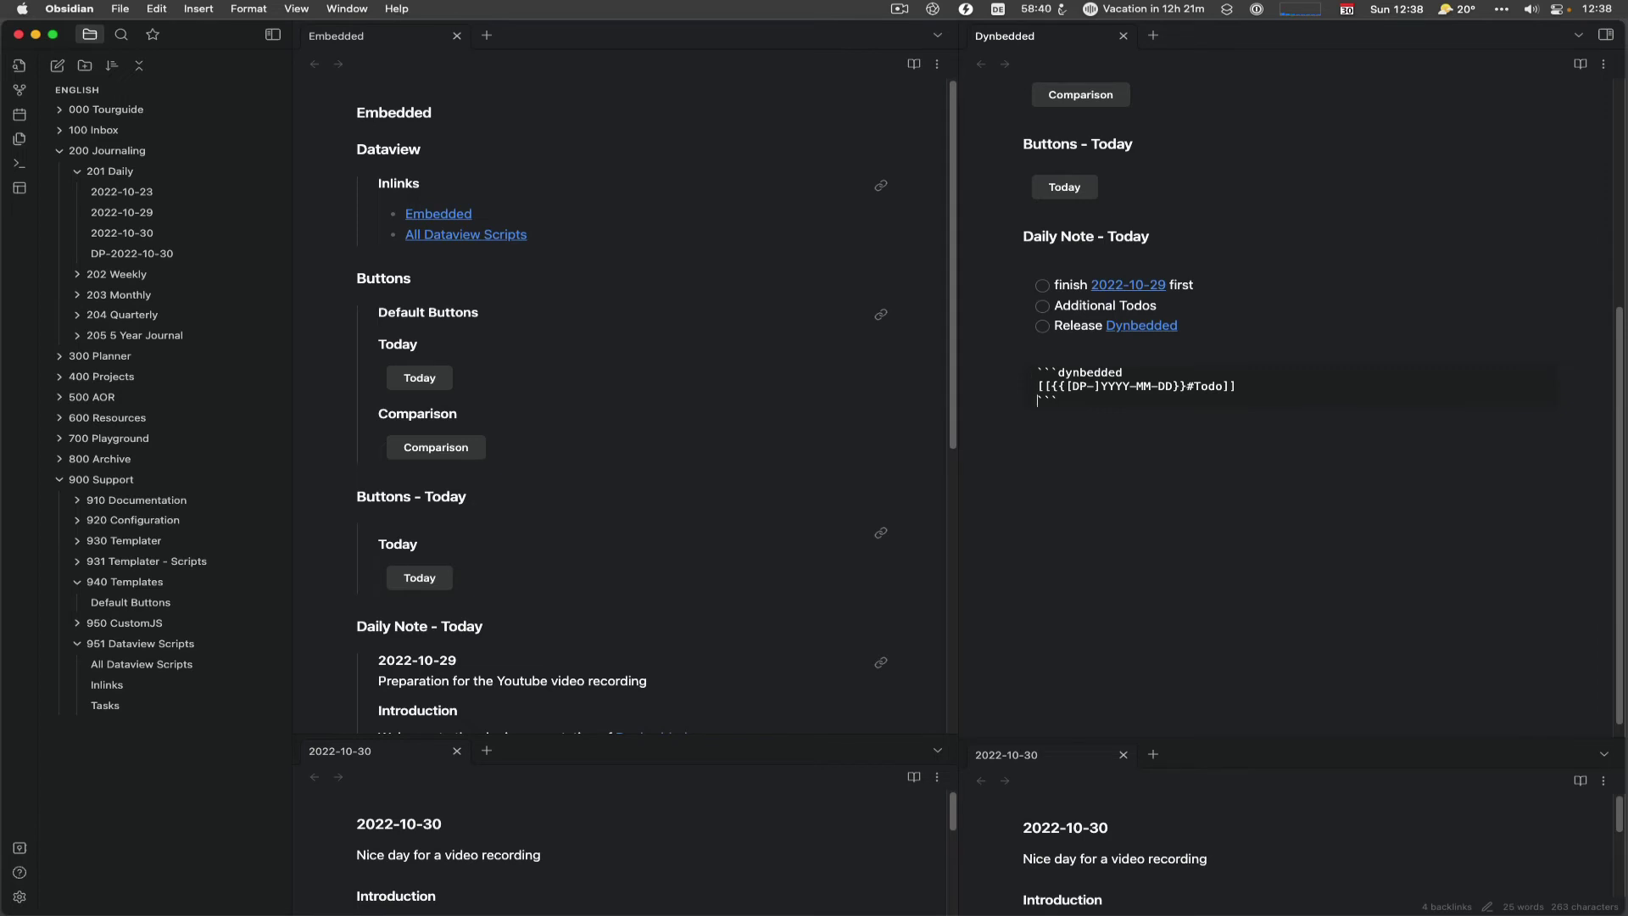
key(Down)
key(Return)
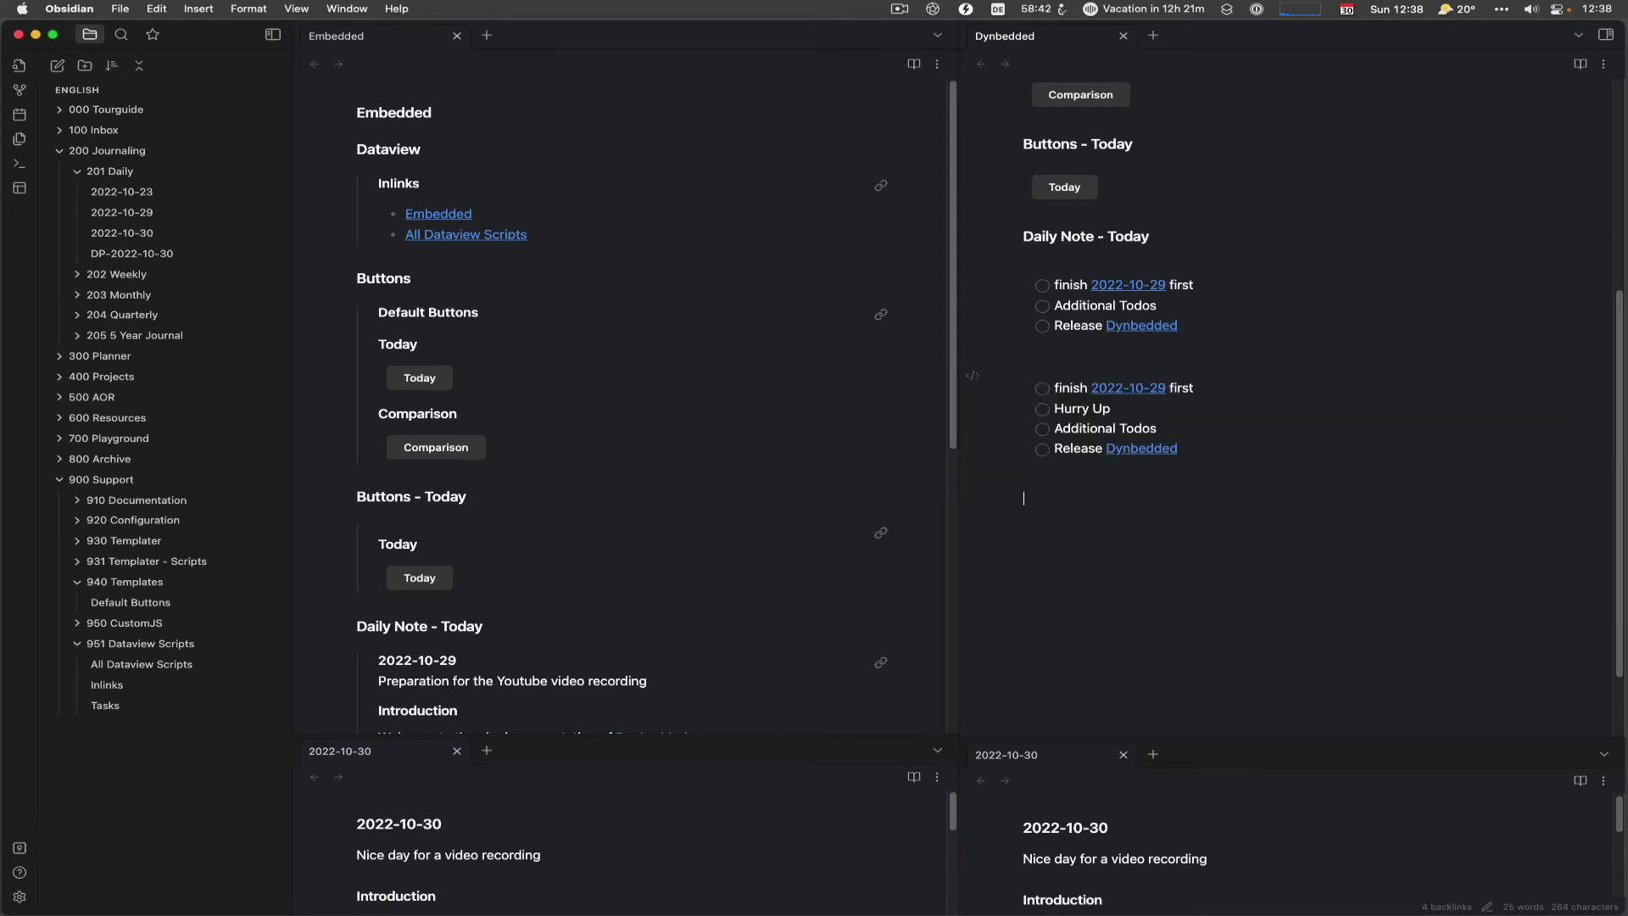
Start a new ```dynbedded code block on the next line
text(```dynbee)
key(BackSpace)
text(dded)
key(Return)
Link [[{{YYYY-MM-DD|-1}}]] inside the block and close it with ```
text([[)
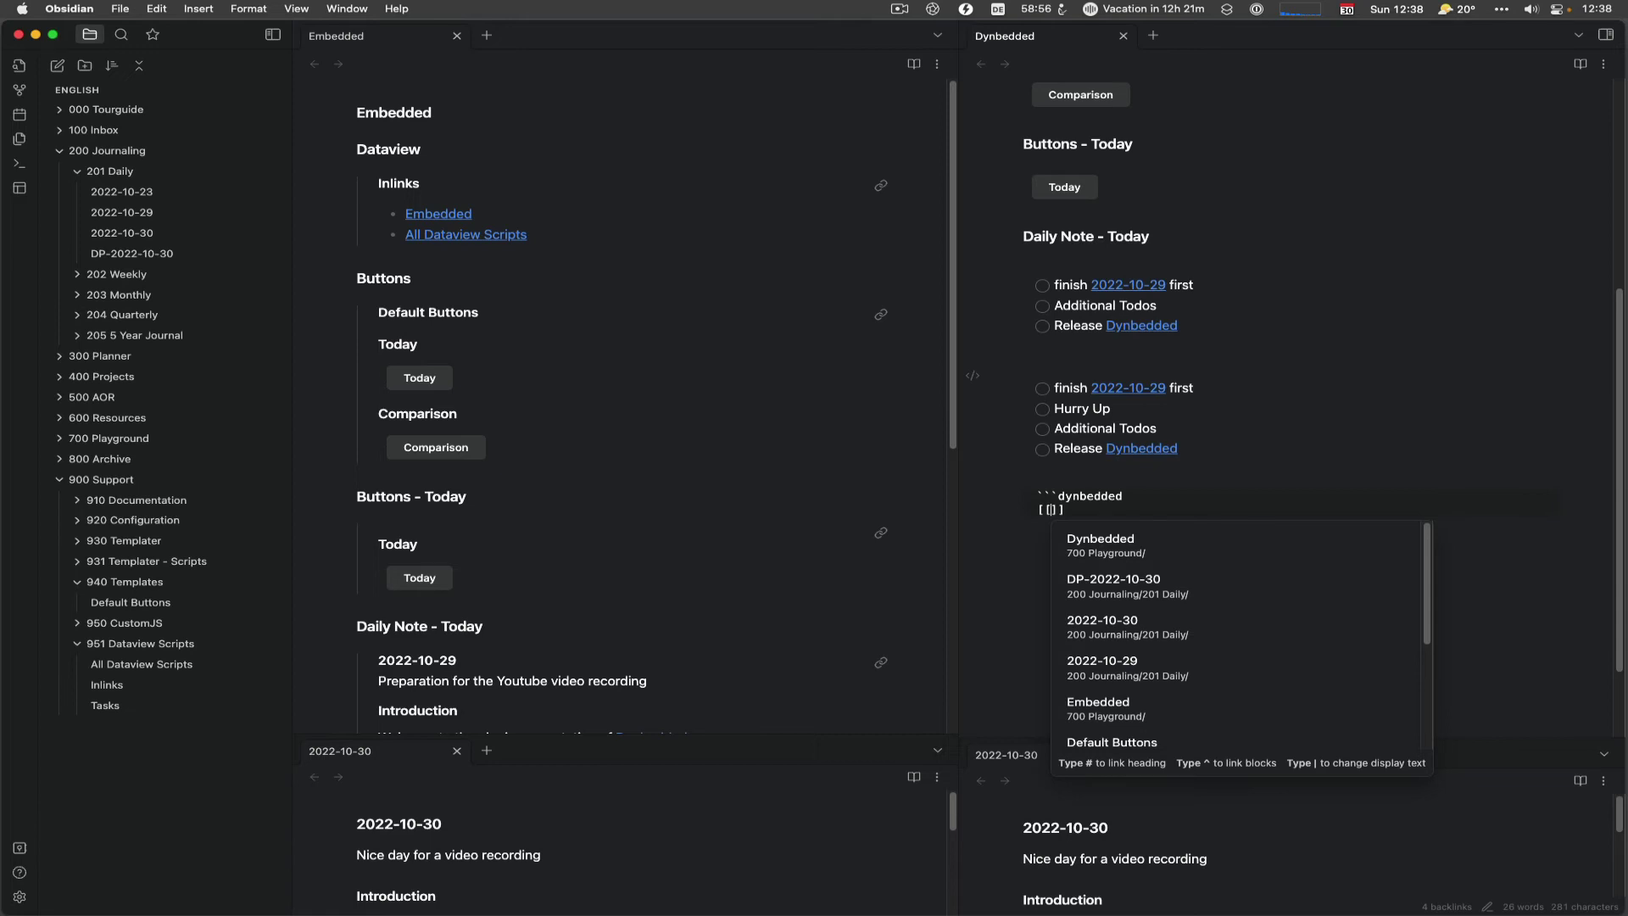
text({{)
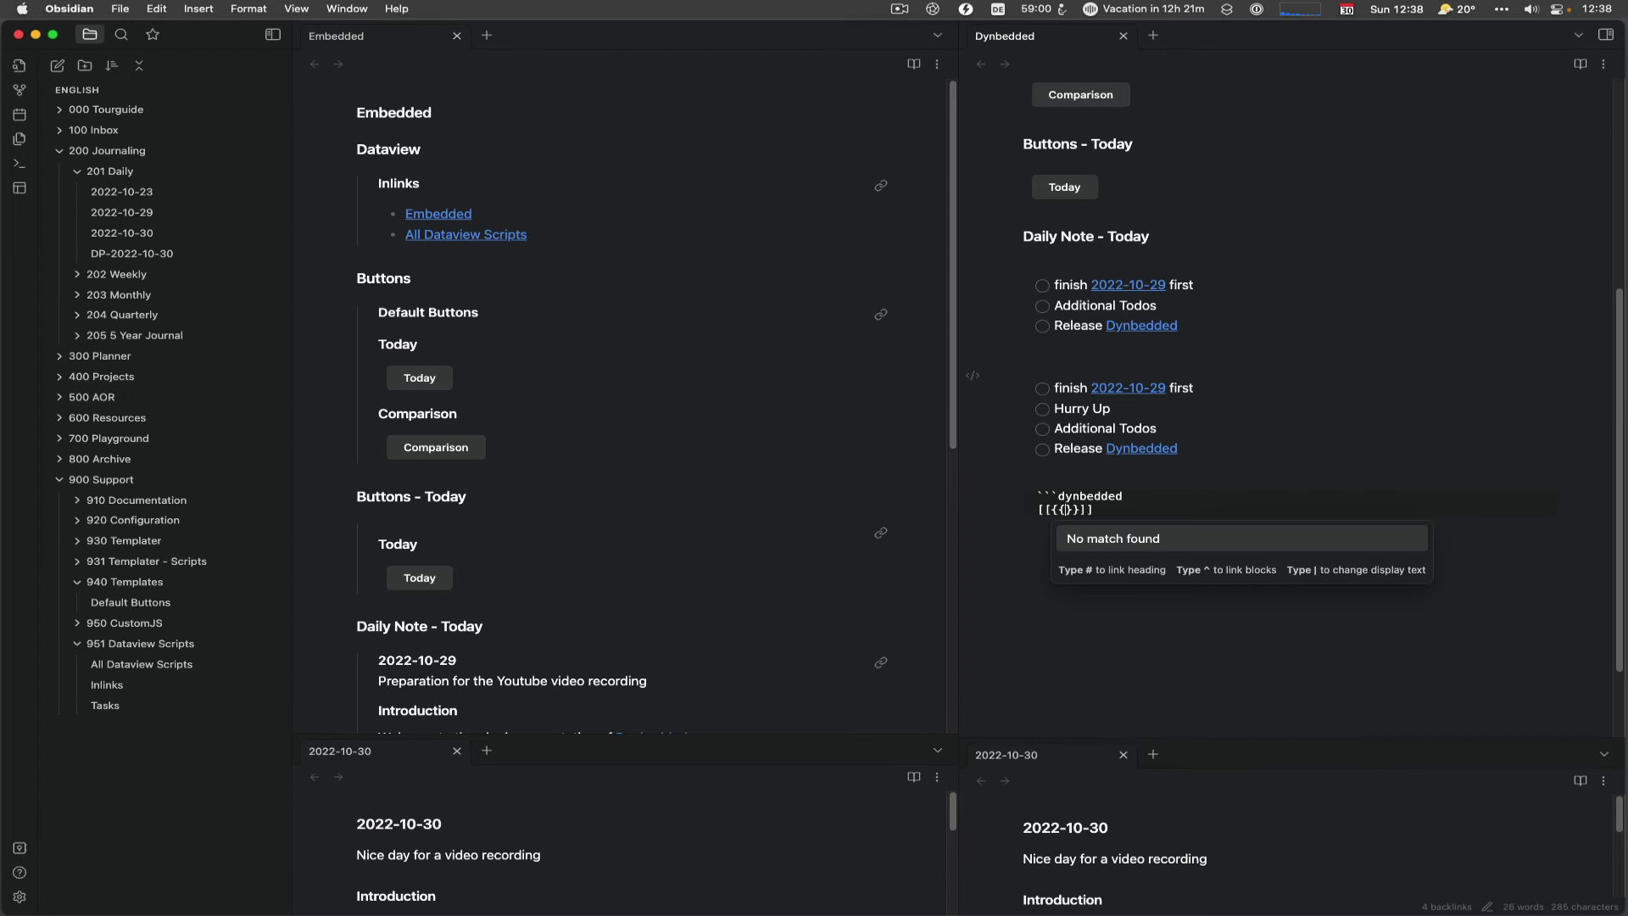
text(YYYY-MM-DD|-1)
key(Escape)
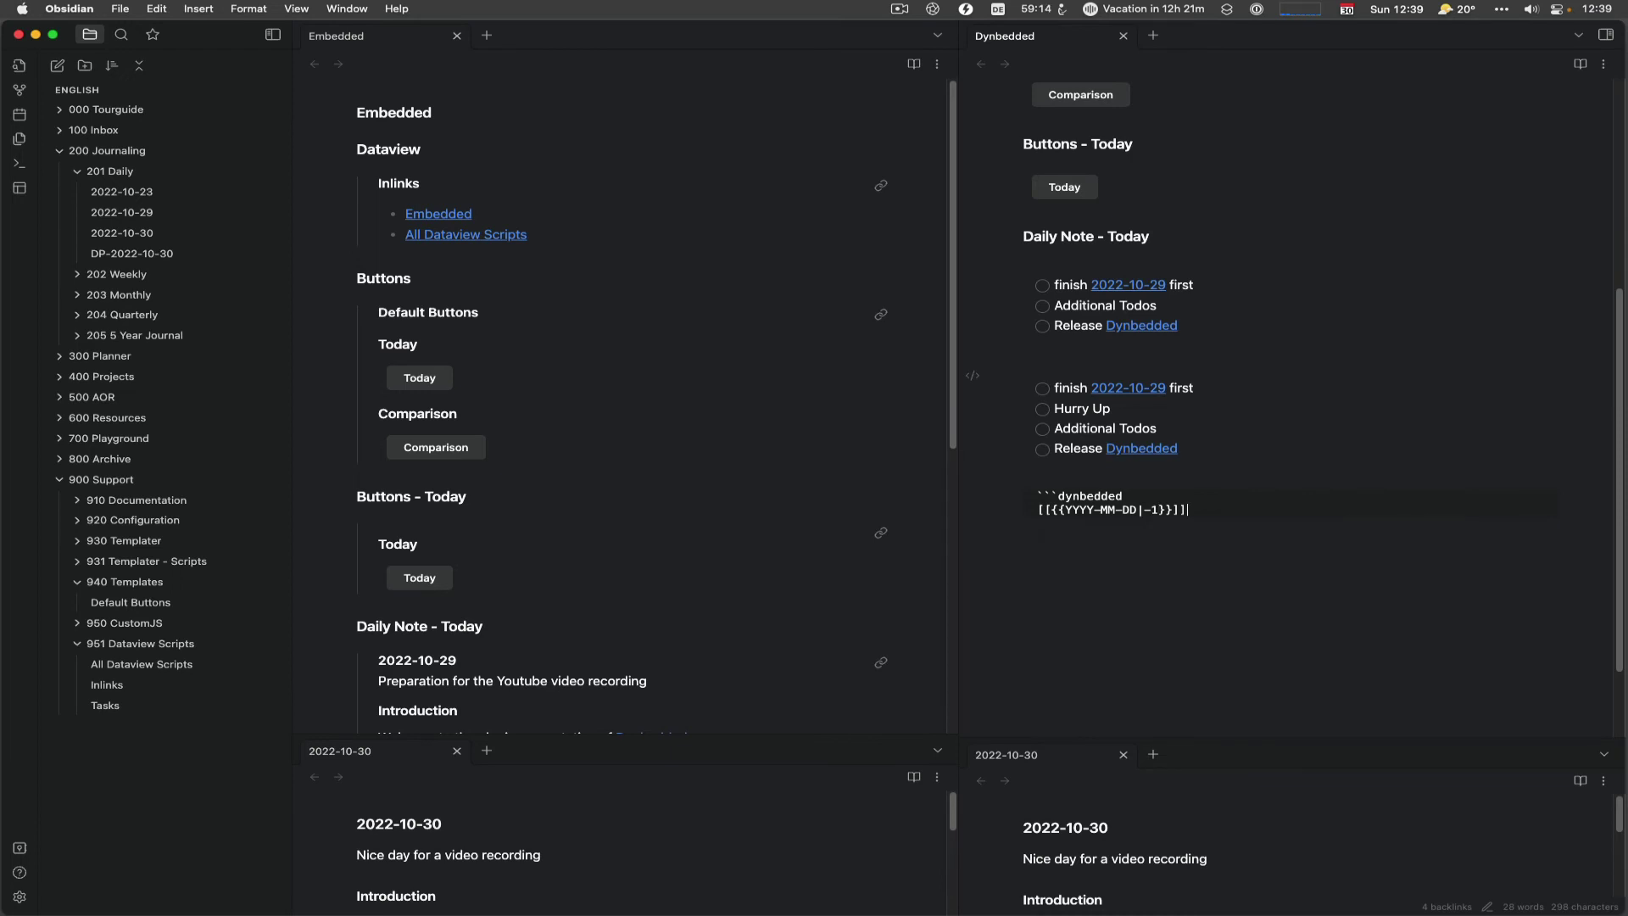
text(```)
key(Return)
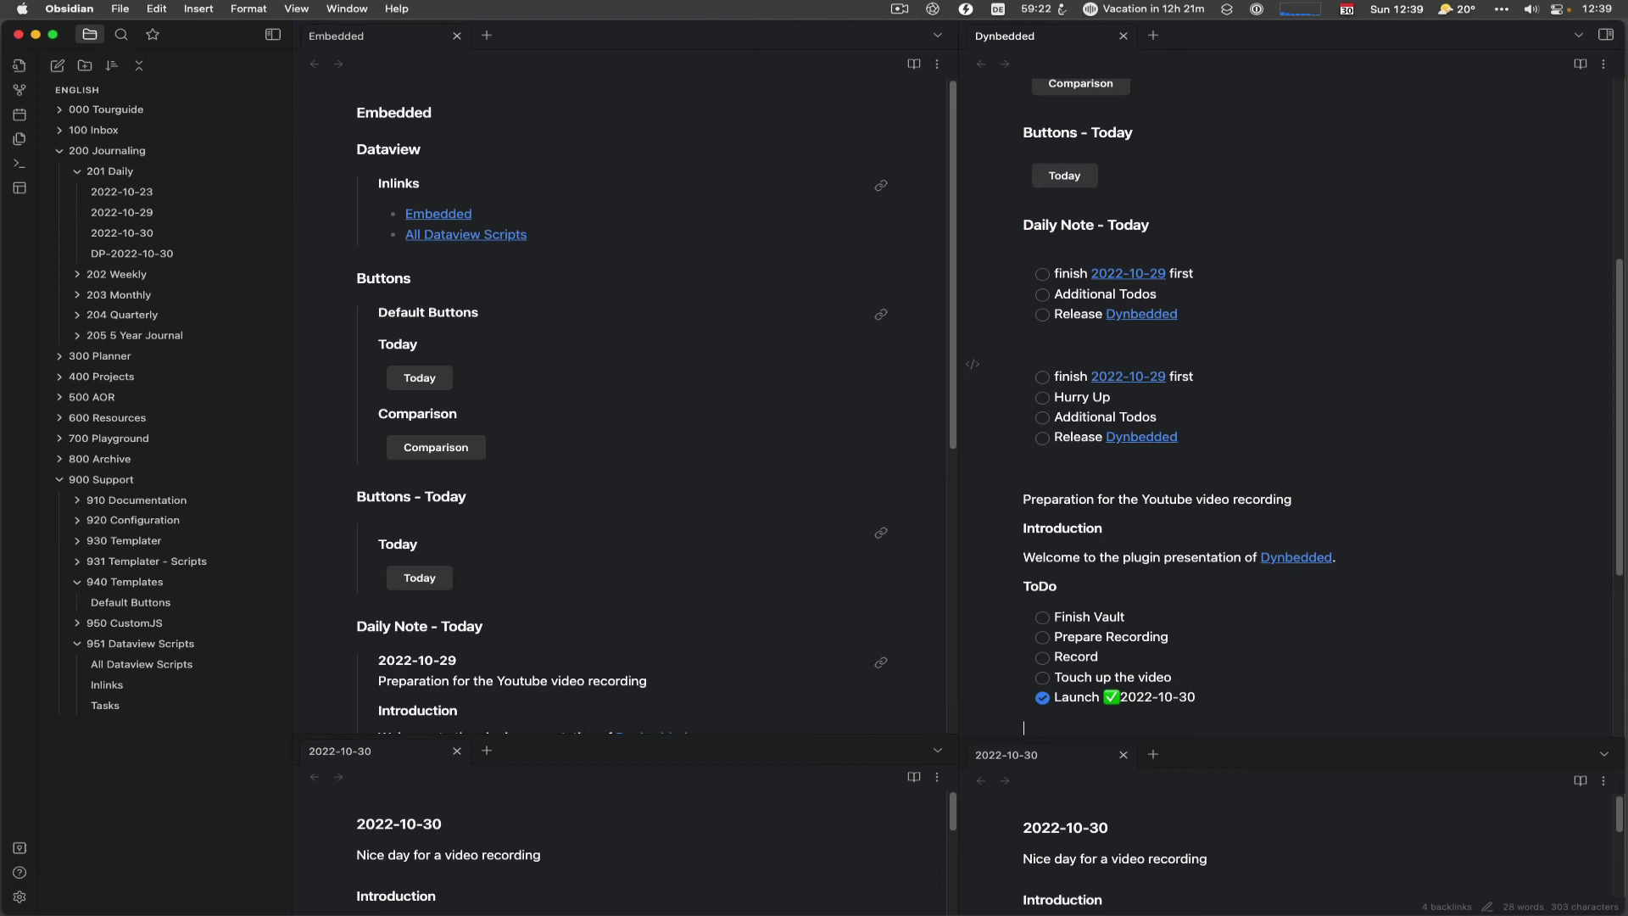
click(1037, 511)
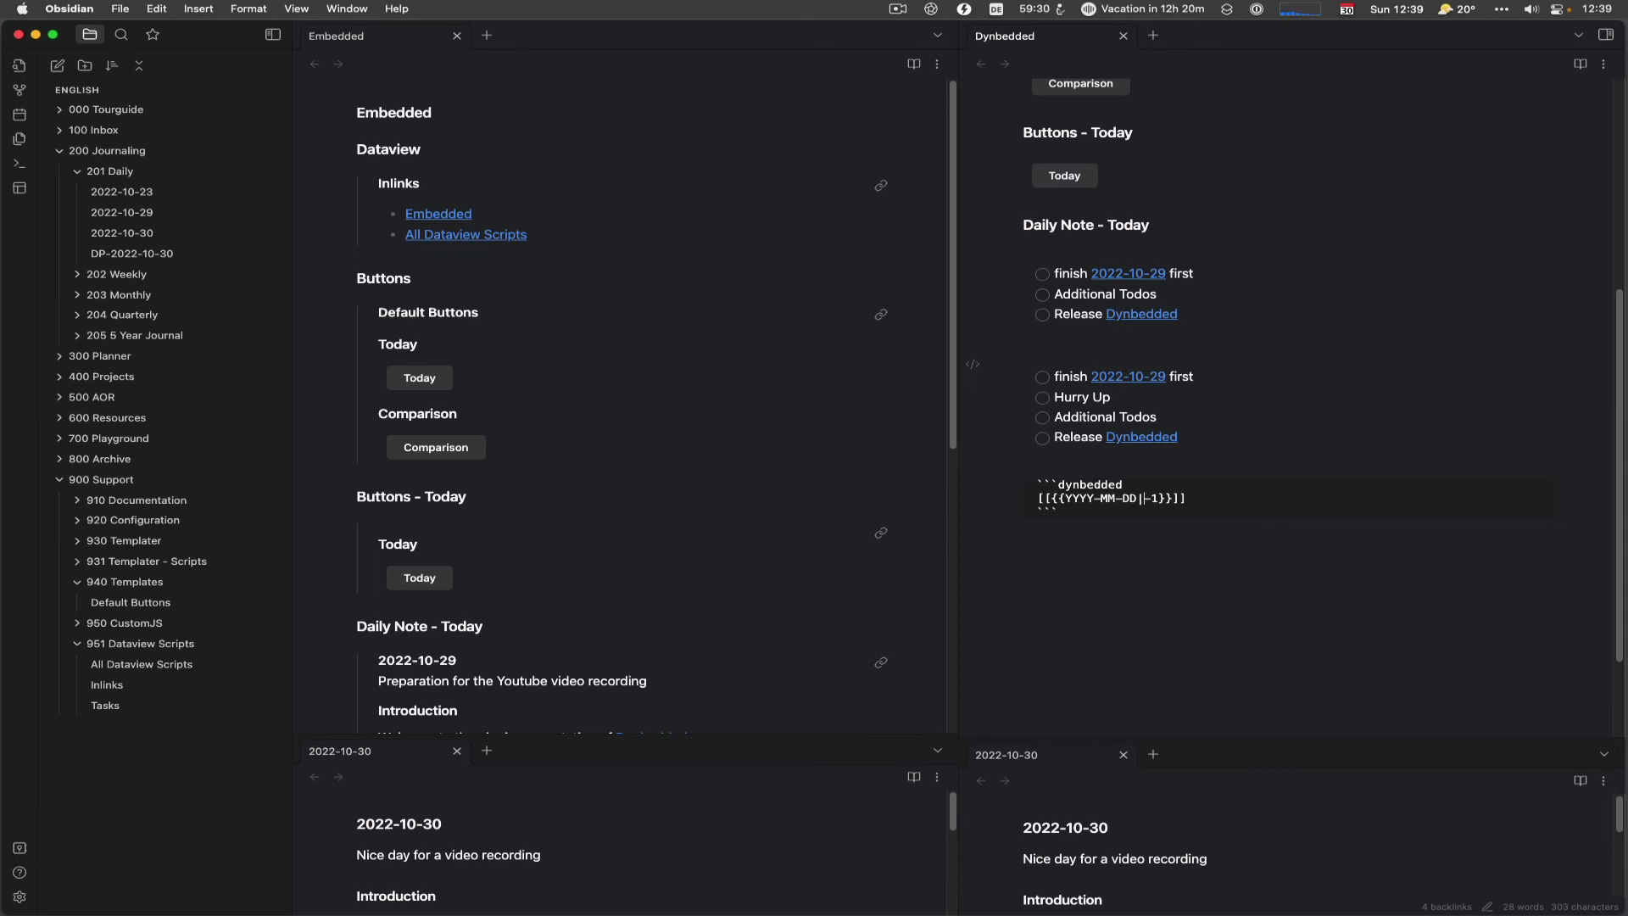
Change the date offset to P-1D and preview the embed
text(P)
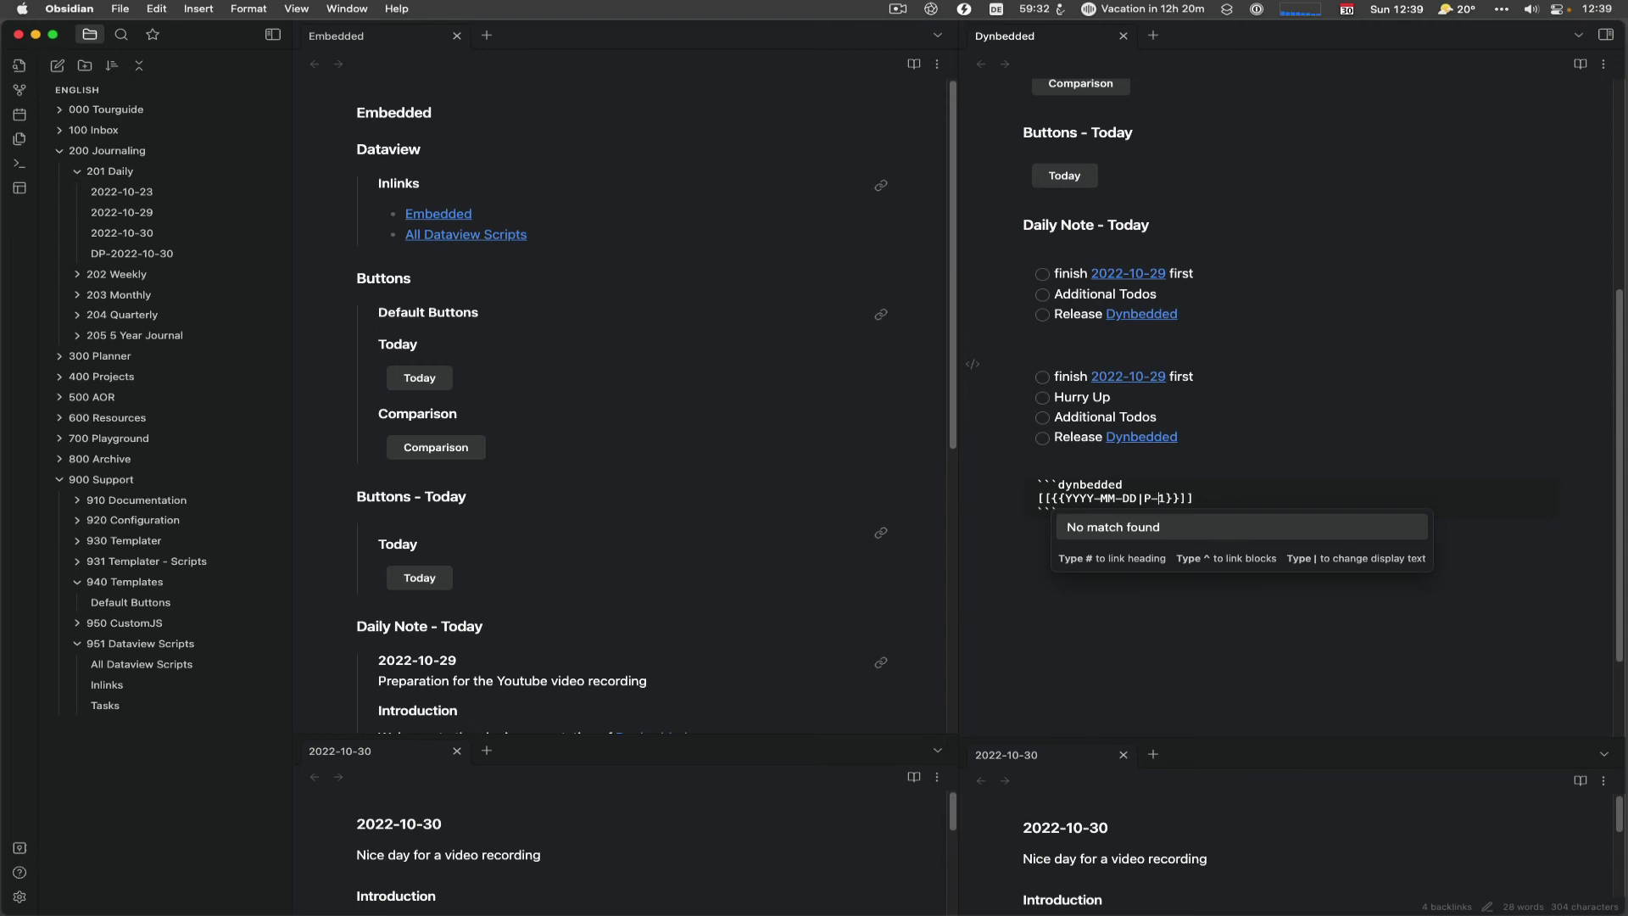
text(-1D)
key(Escape)
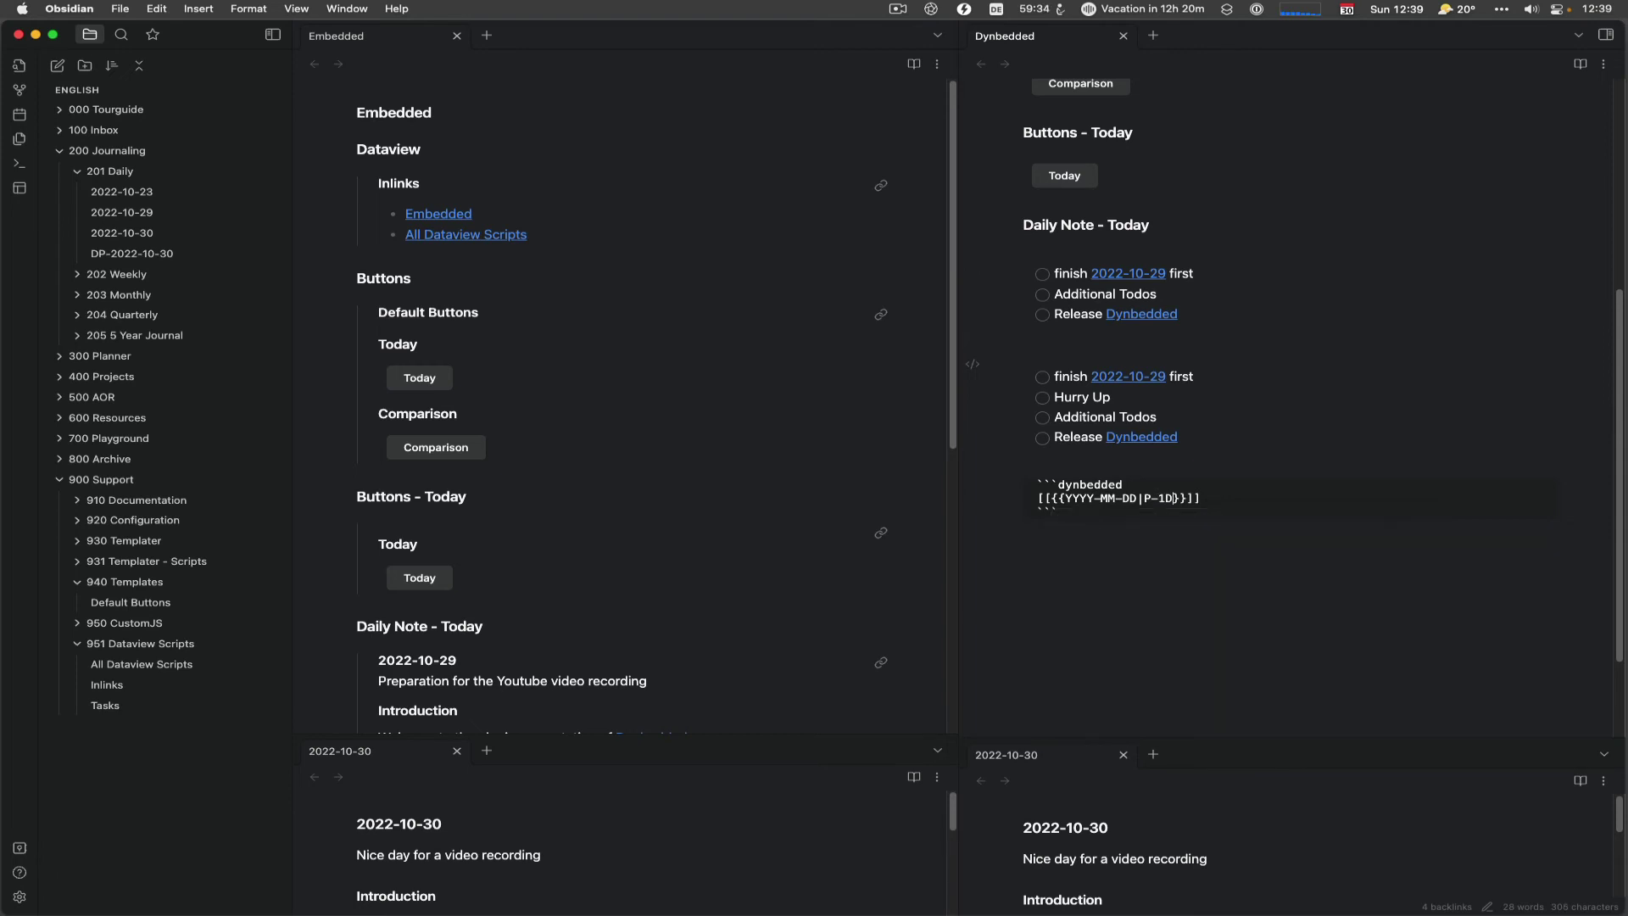
key(Down)
key(Down)
Change the offset to P-7D and preview the rendered embed
click(1038, 511)
key(shift+Right)
text(7)
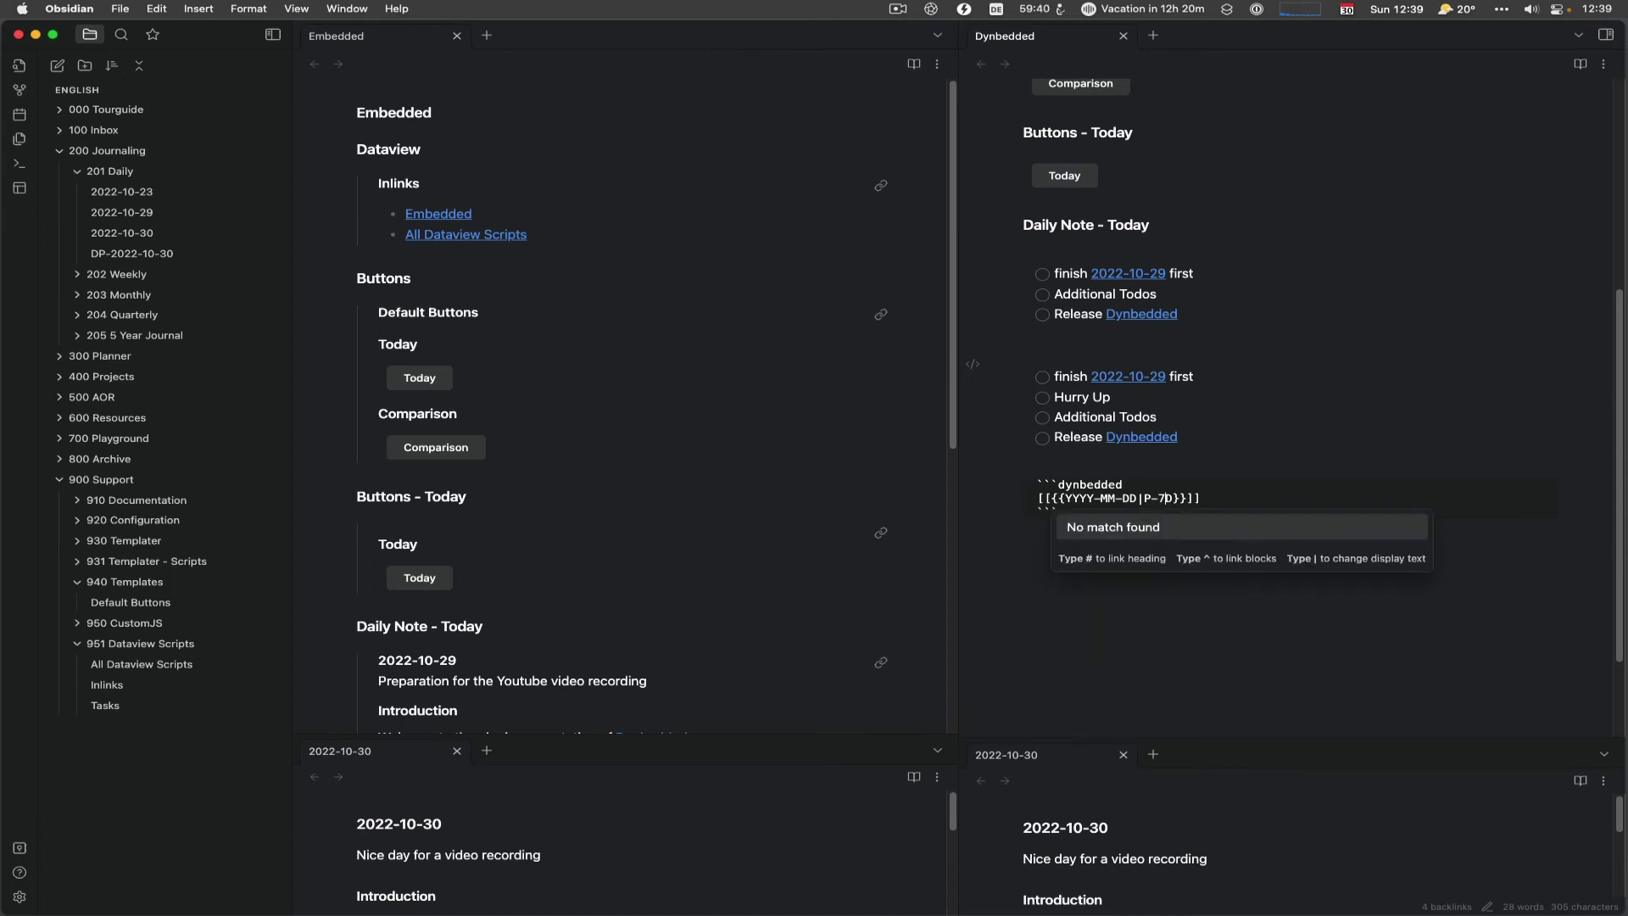
key(Escape)
click(1025, 605)
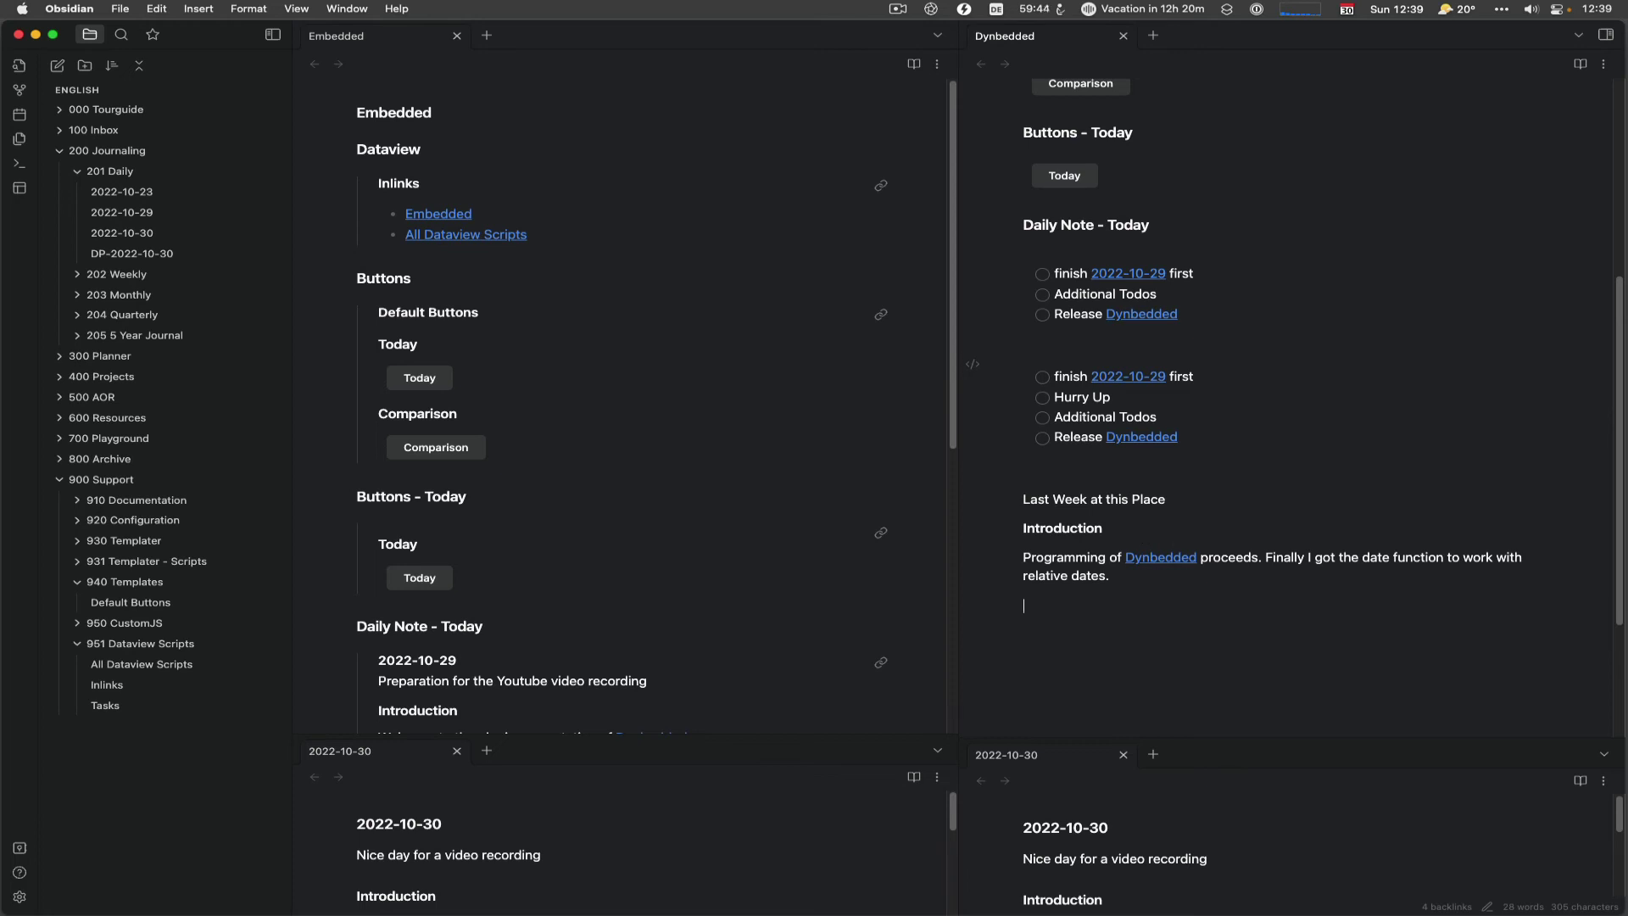
Change the offset to P-1W so last week's daily note renders
click(1037, 511)
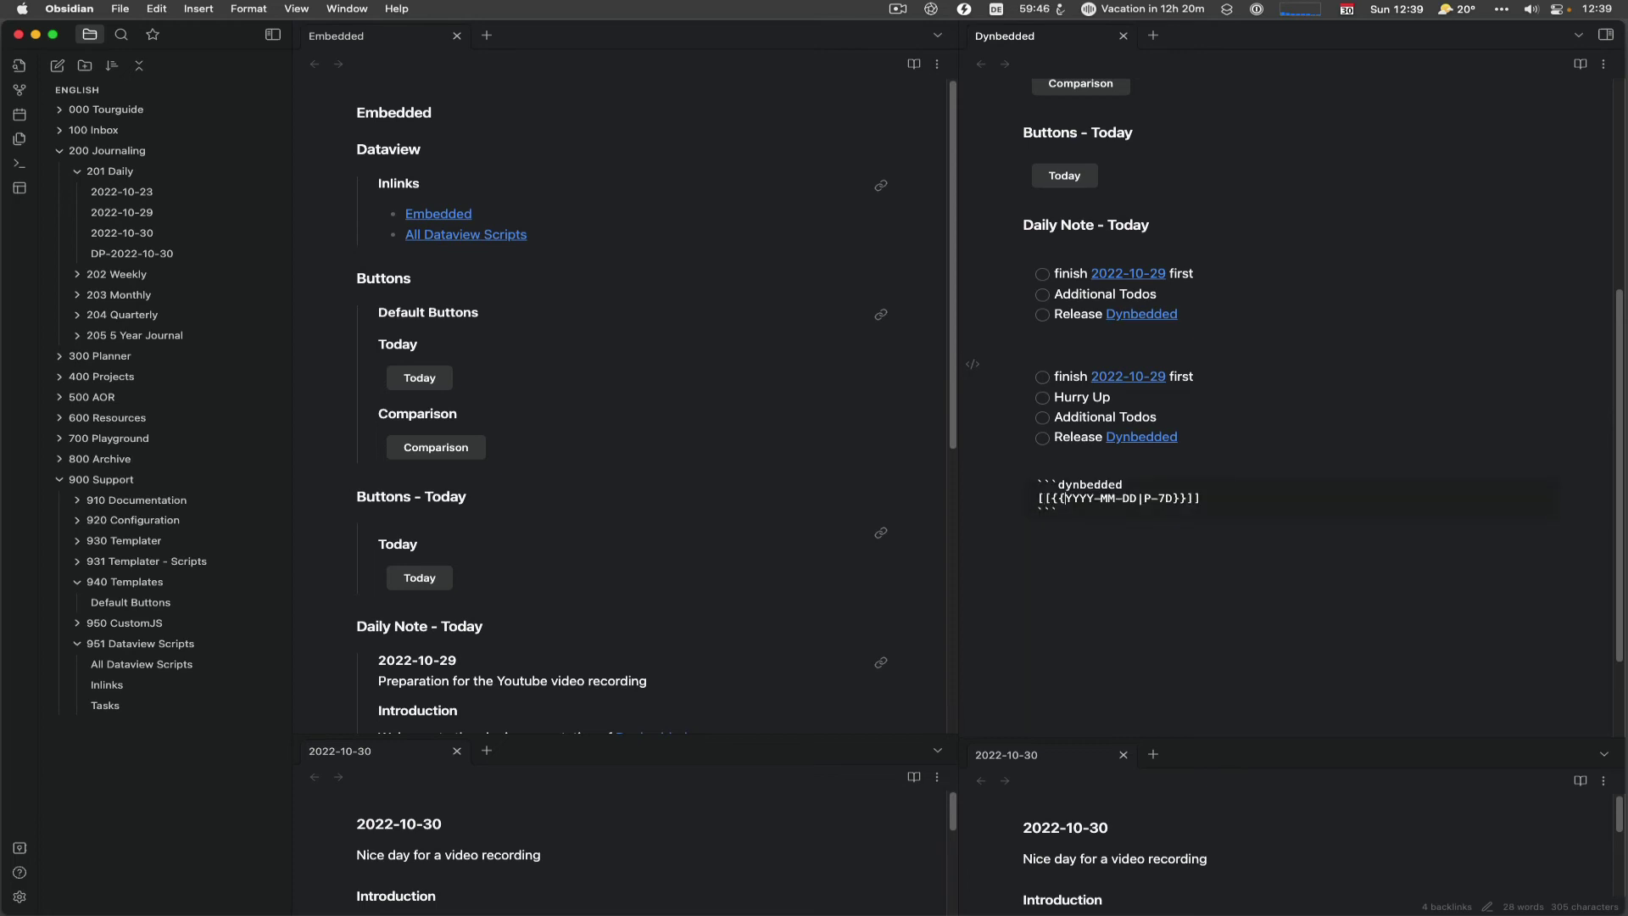
drag(1159, 498, 1173, 499)
text(1W)
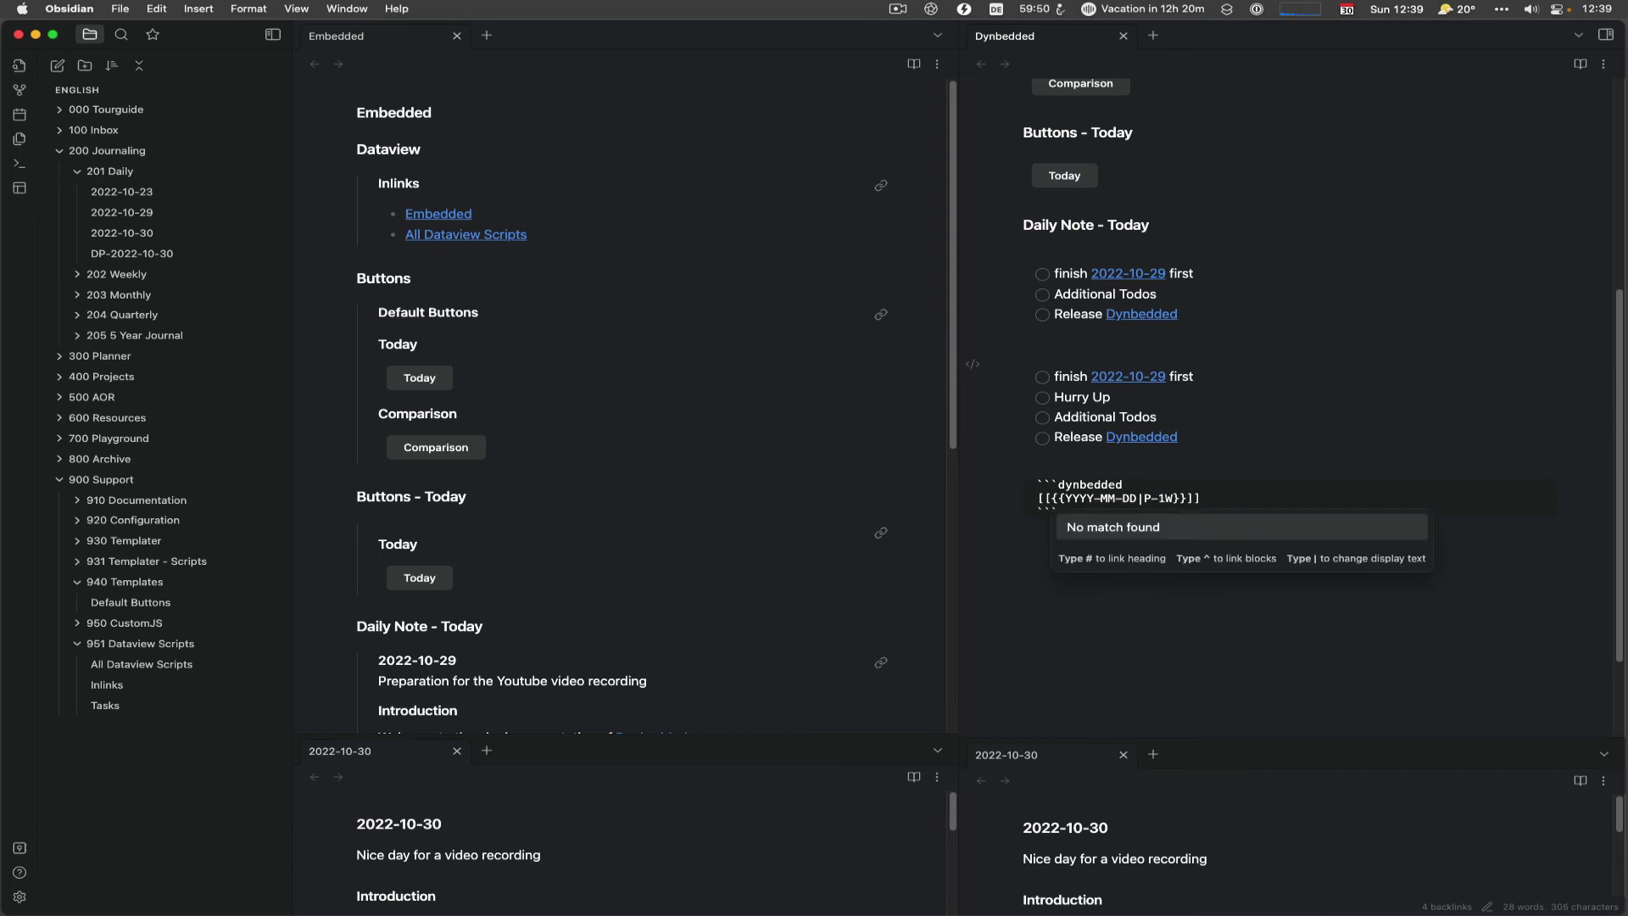
key(Escape)
click(1024, 606)
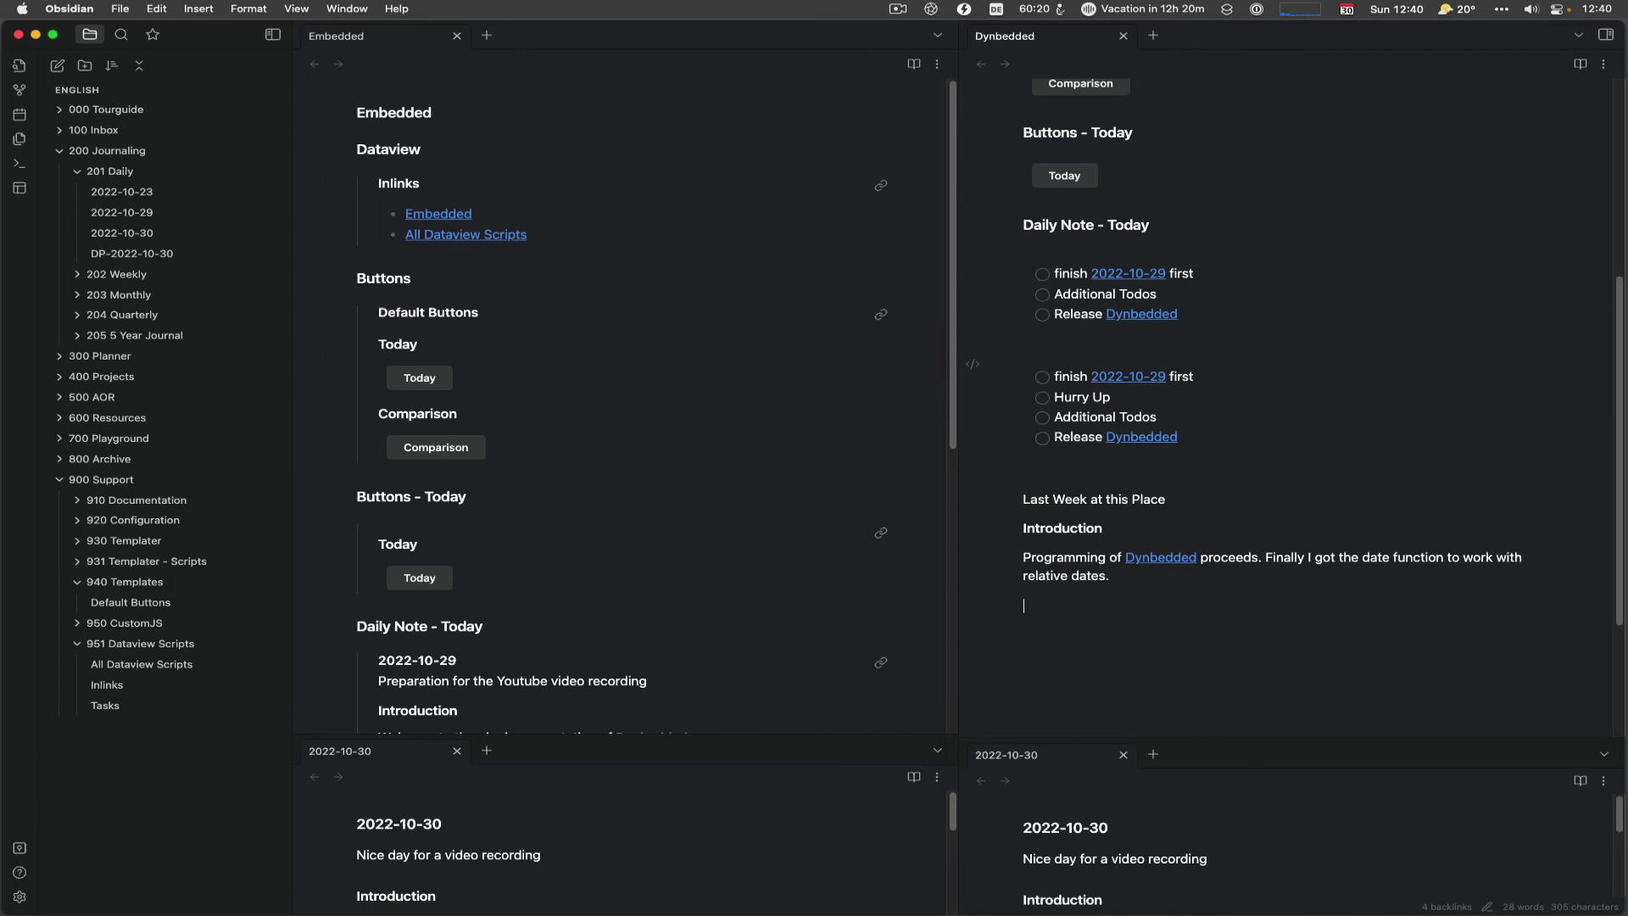
Delete the B in [[Default Buttons#Today]] to break the link, then show the vault folder in Finder
key(Up)
key(Up)
key(Up)
key(Up)
key(Up)
key(Up)
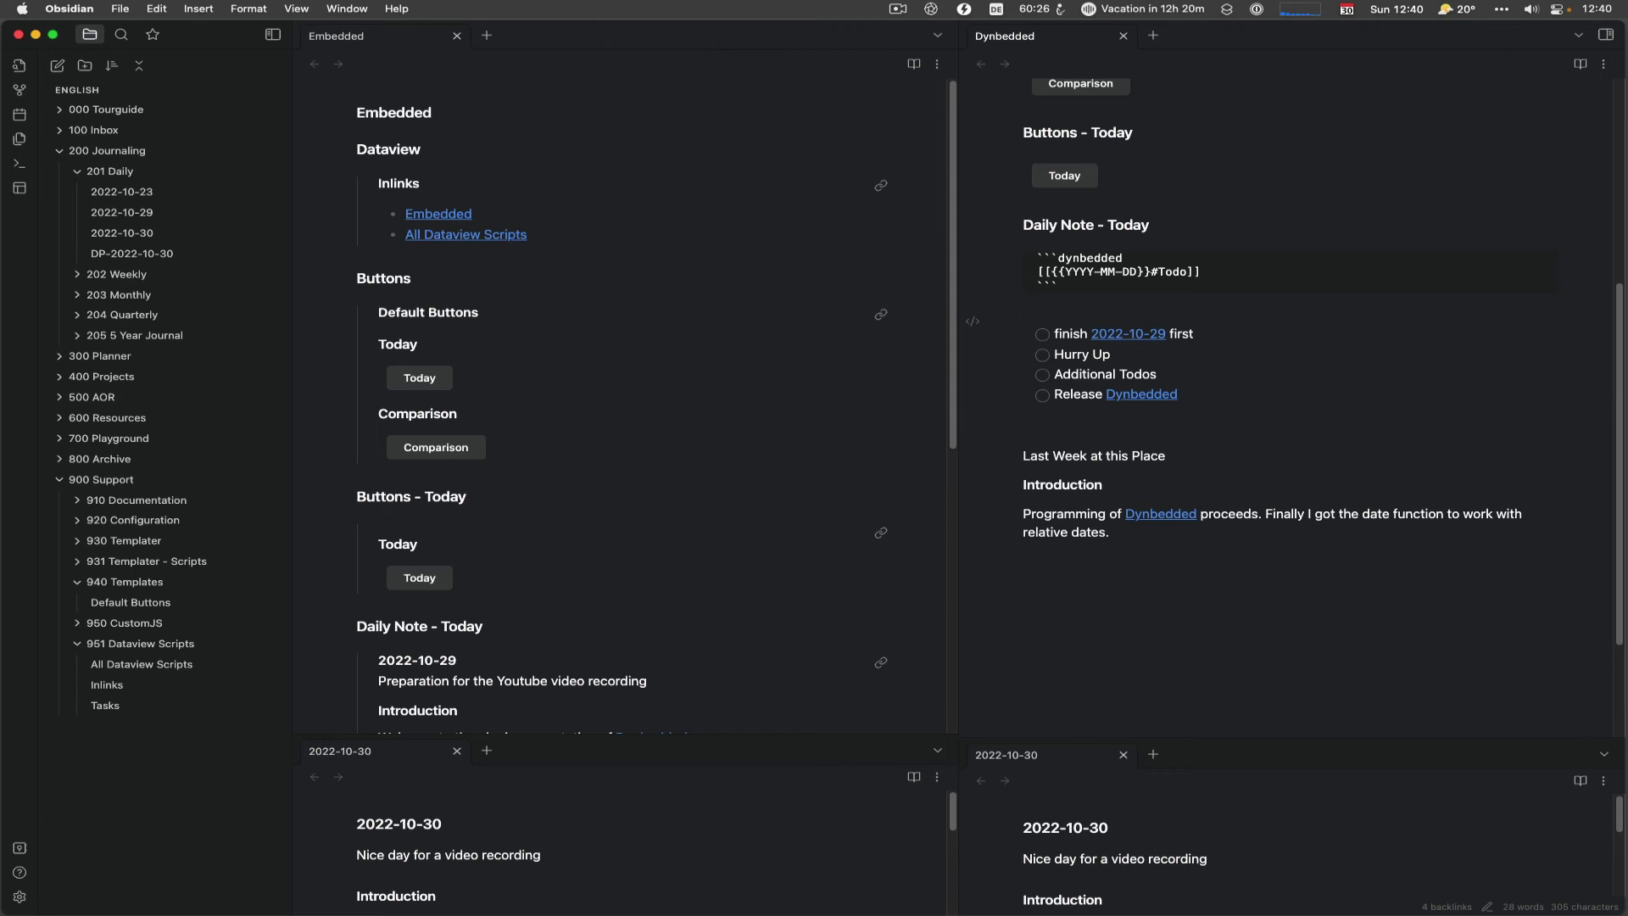
key(Up)
key(Up)
key(Up)
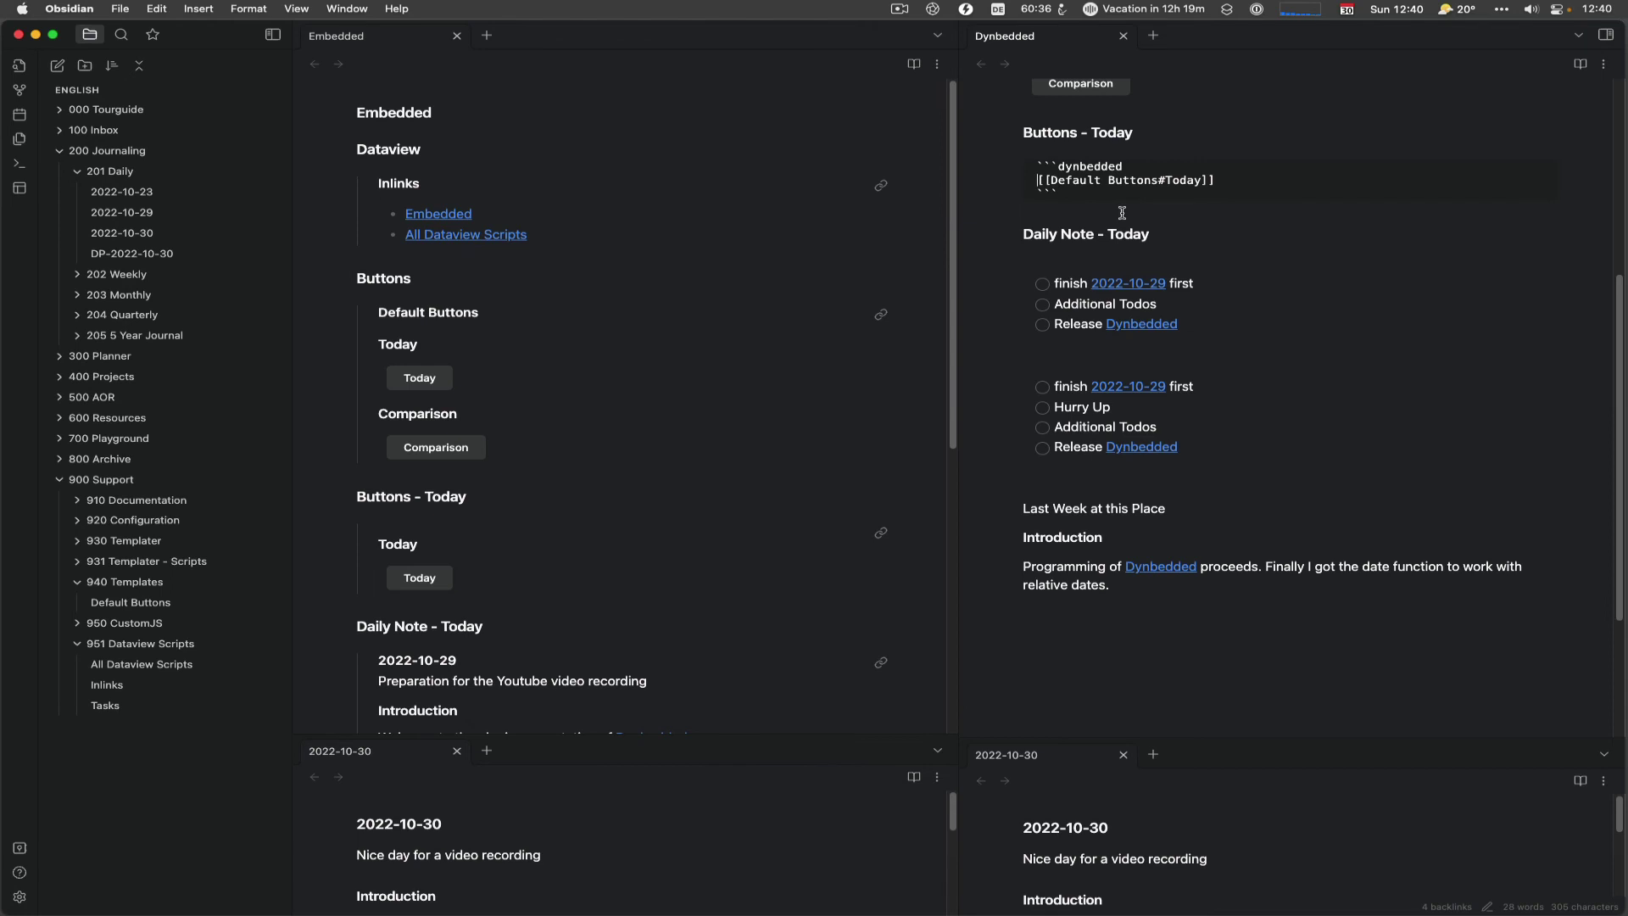
key(Up)
key(Delete)
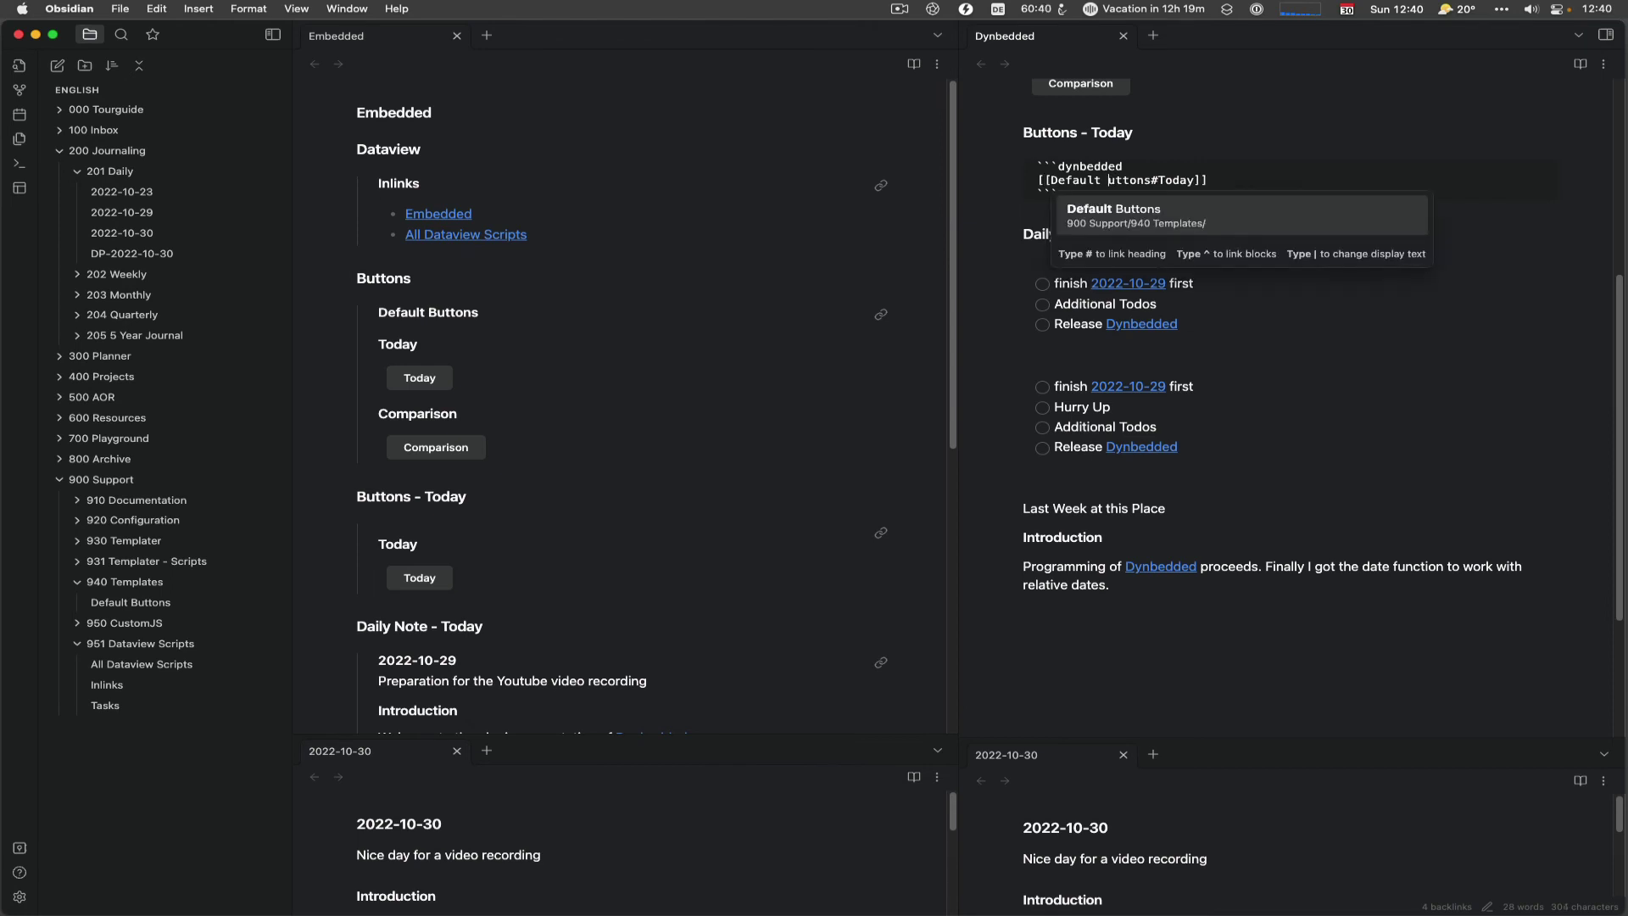
key(Escape)
key(Down)
key(Down)
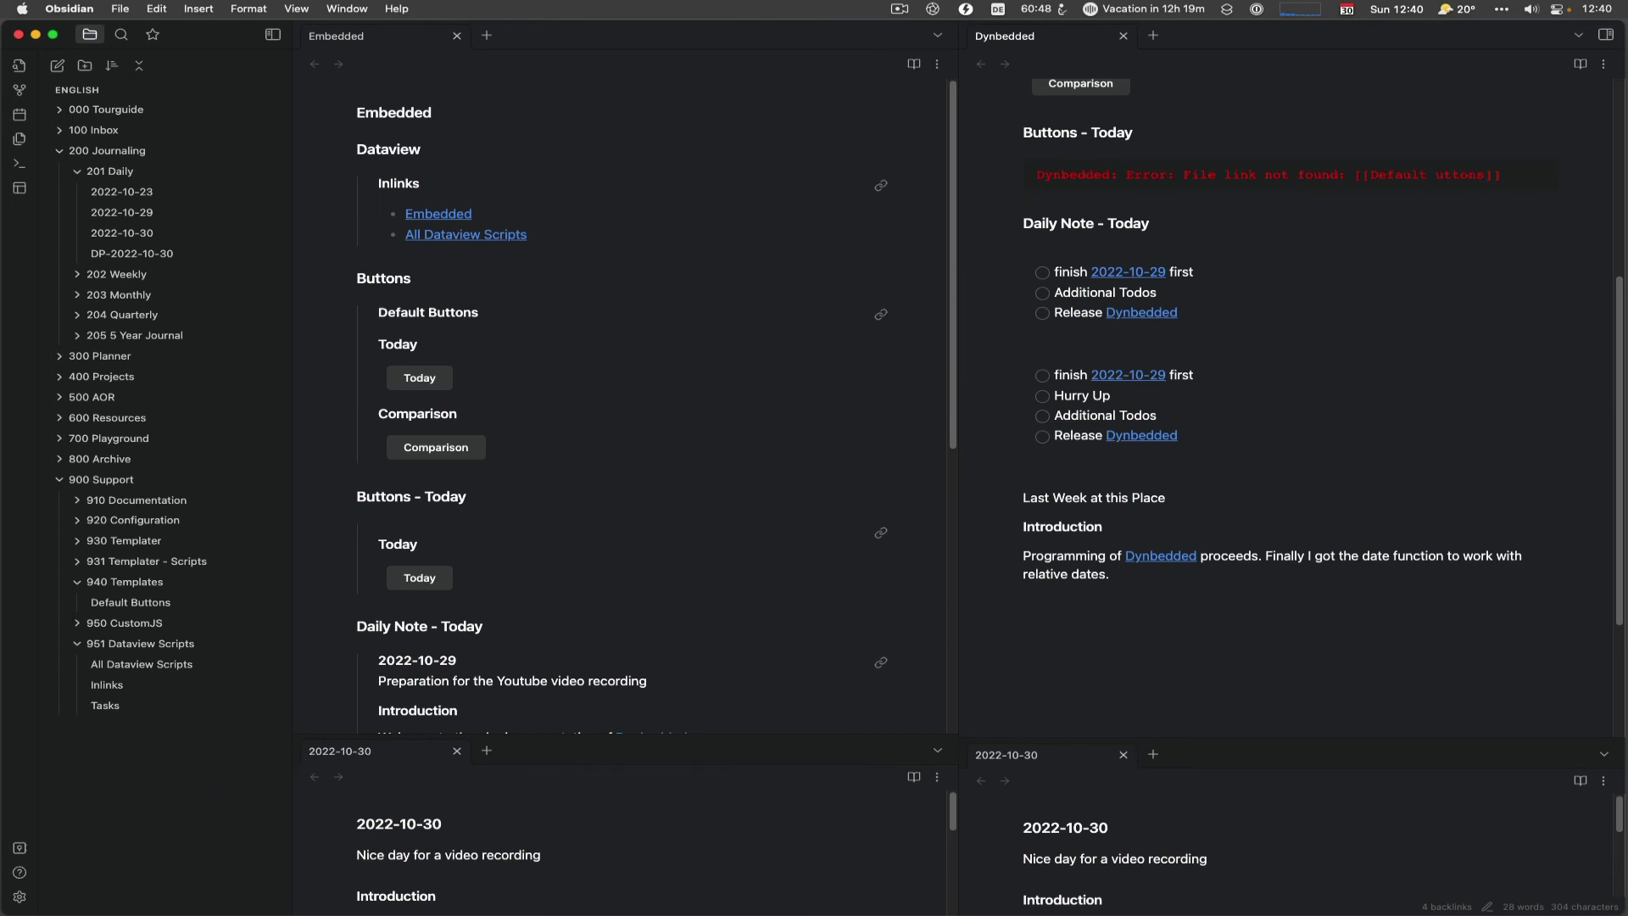
key(super+alt+f)
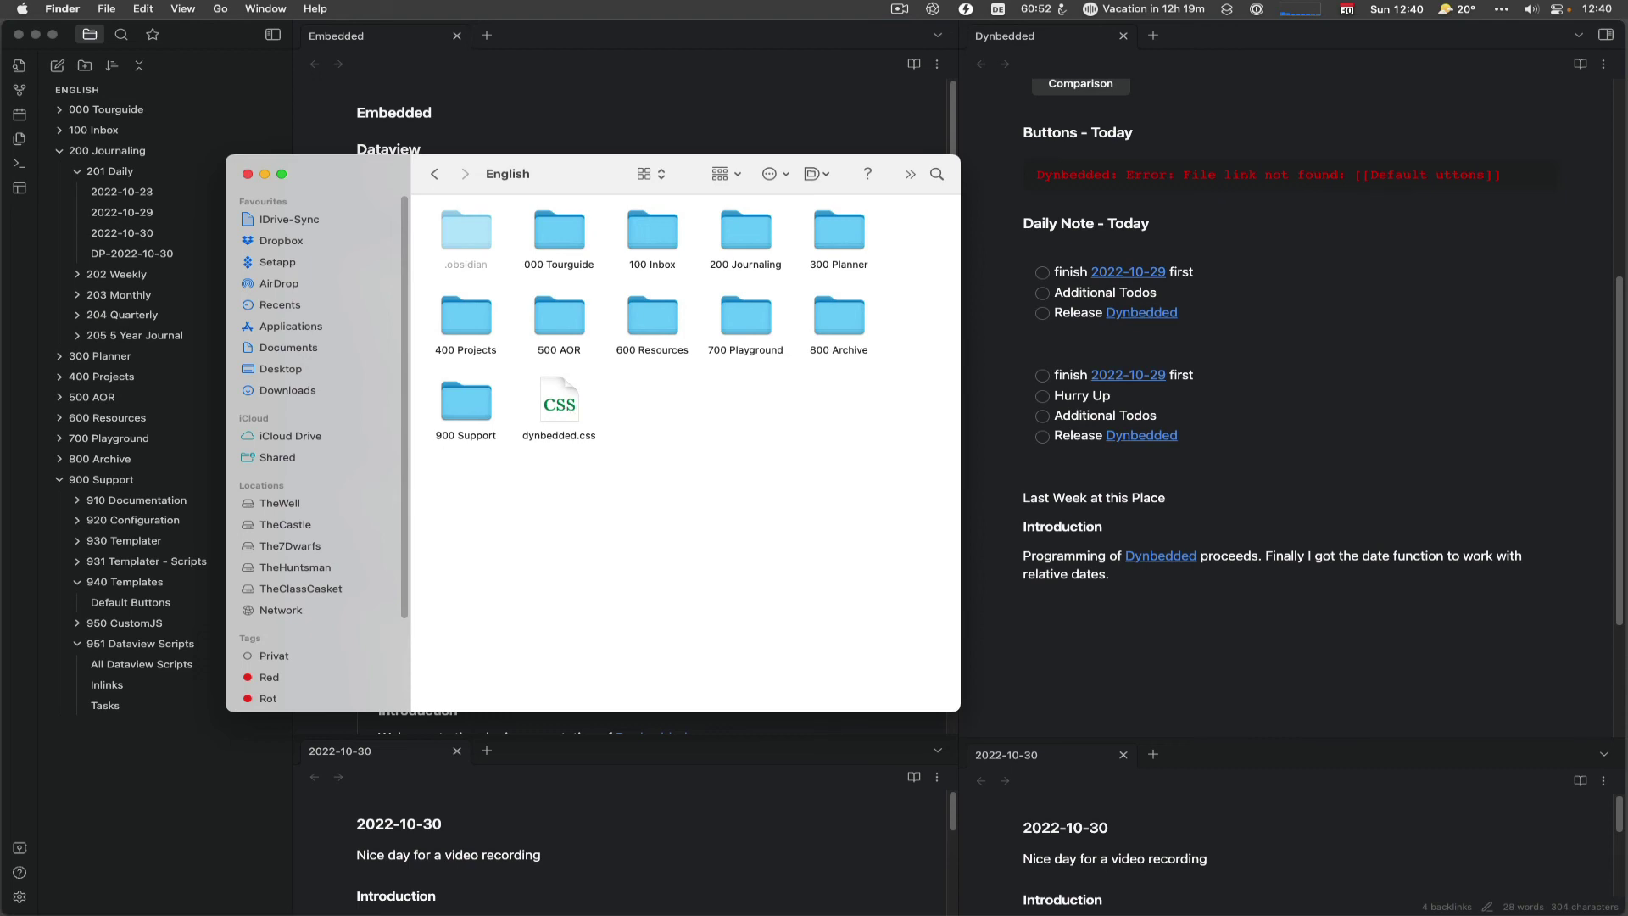
Open dynbedded.css from the English vault folder in CodeRunner
double_click(559, 405)
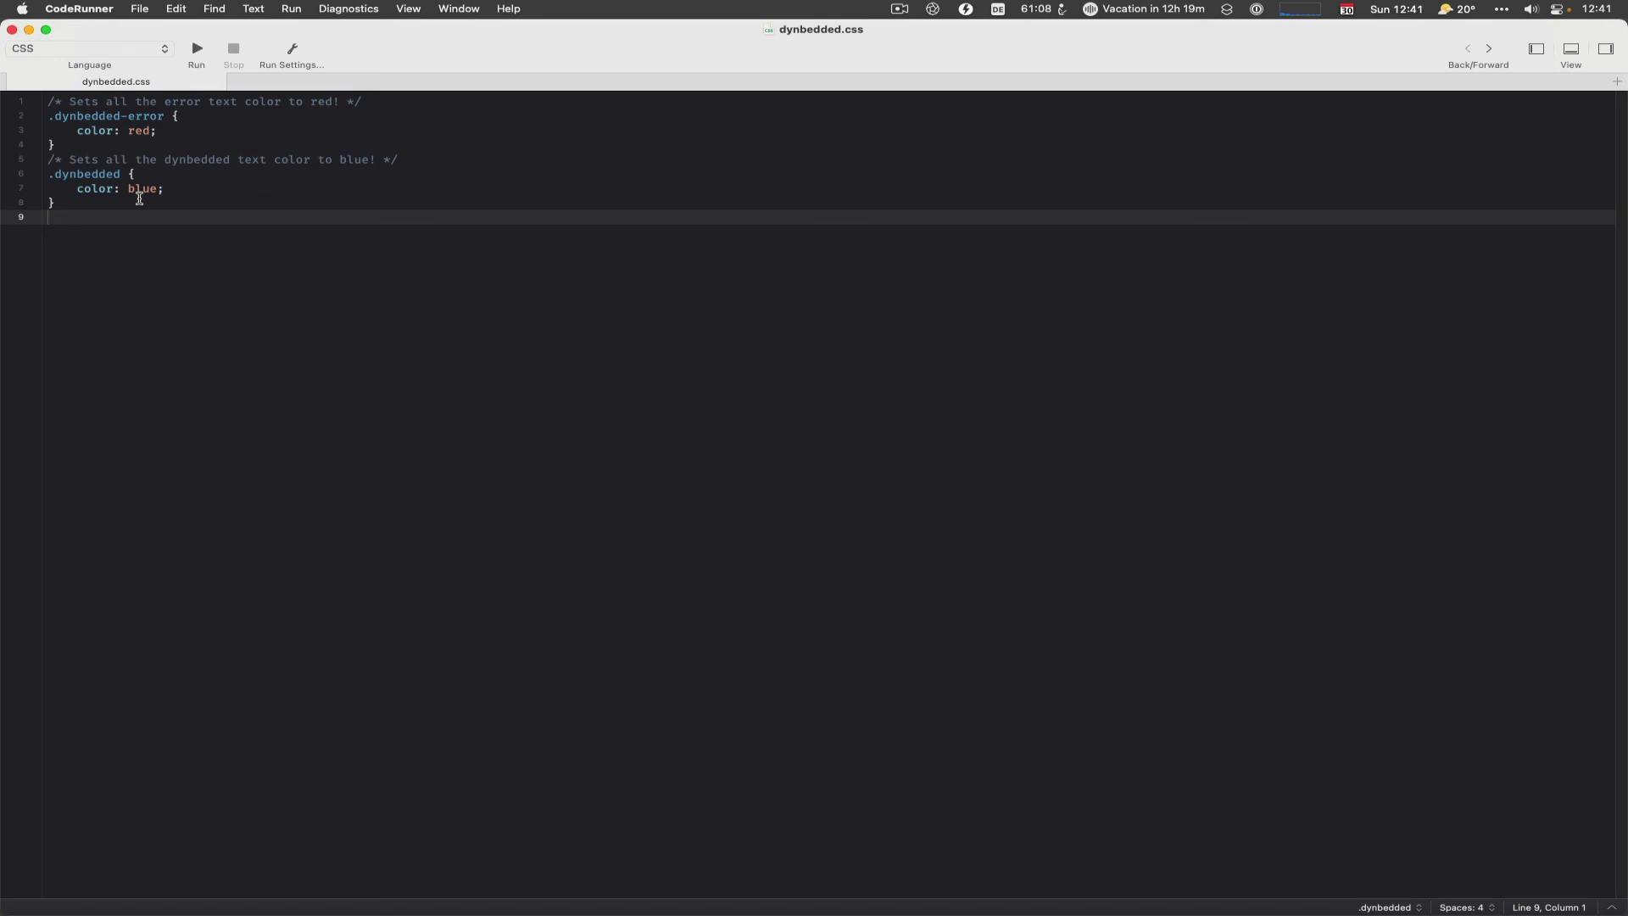
Minimize CodeRunner and copy dynbedded.css in Finder
click(31, 32)
click(559, 401)
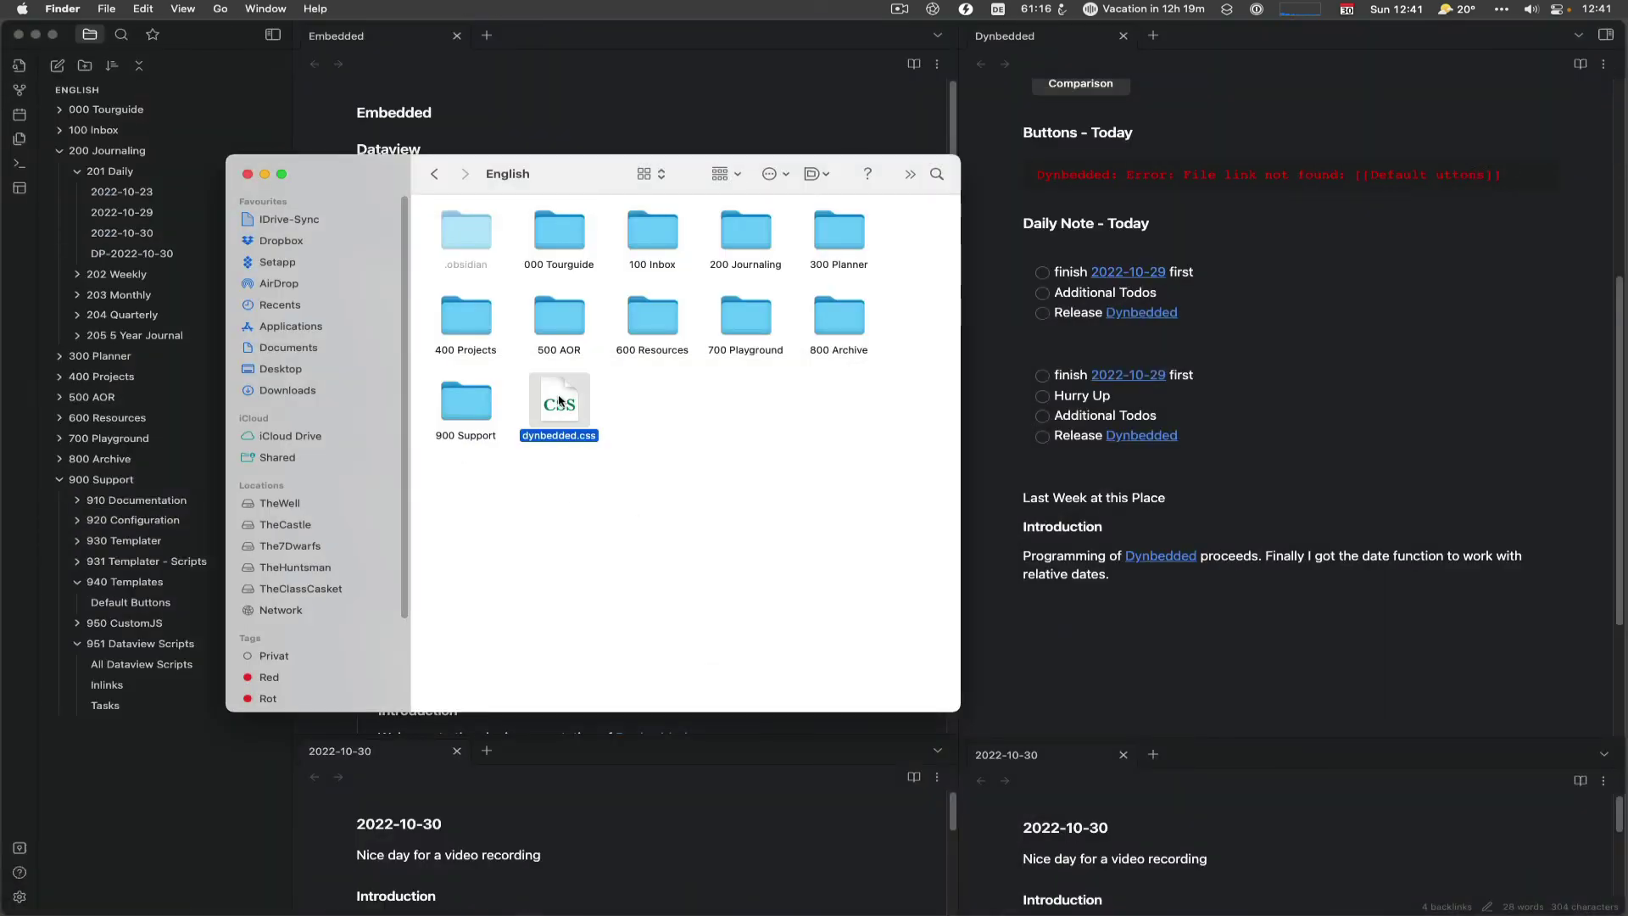
right_click(572, 392)
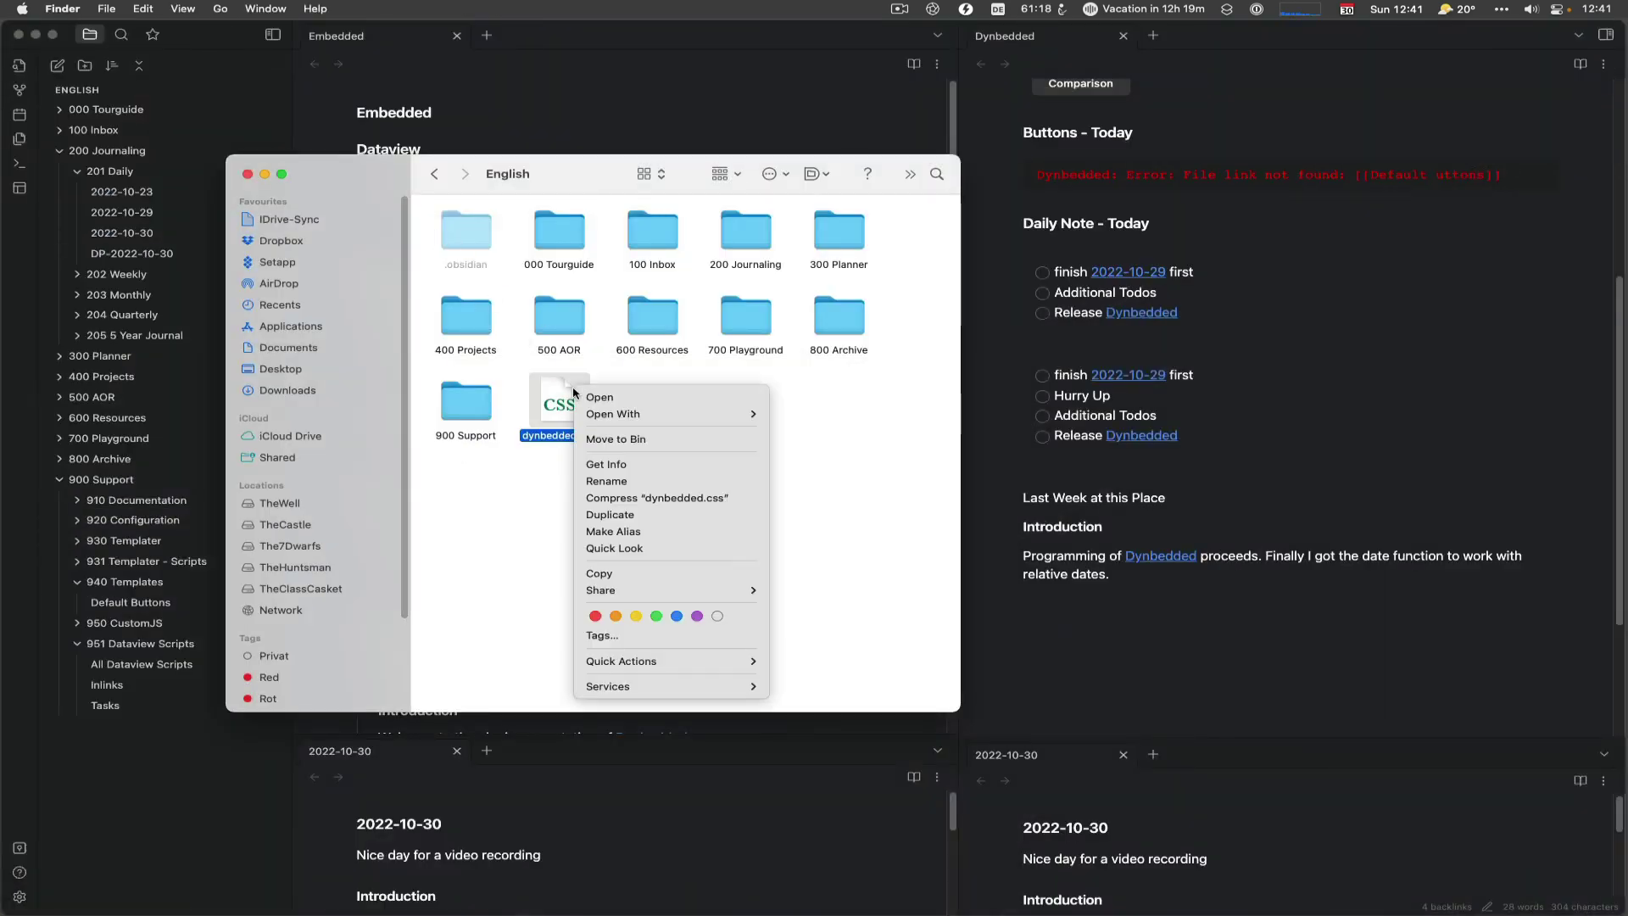
click(618, 574)
Paste dynbedded.css into the vault's .obsidian/snippets folder
double_click(474, 254)
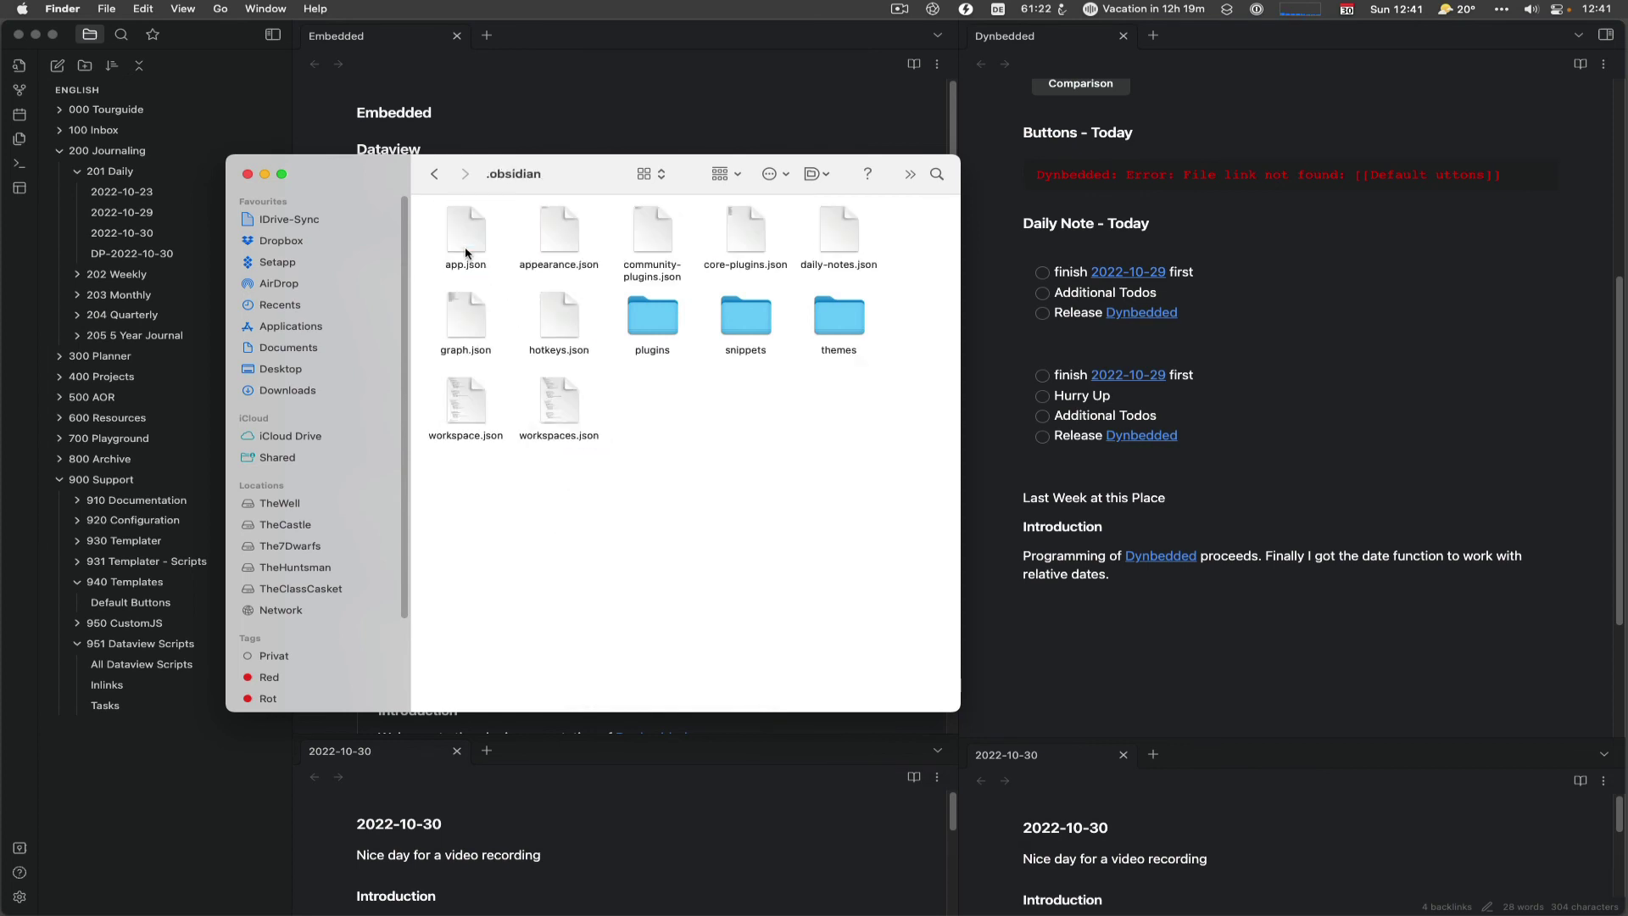
double_click(733, 324)
right_click(692, 368)
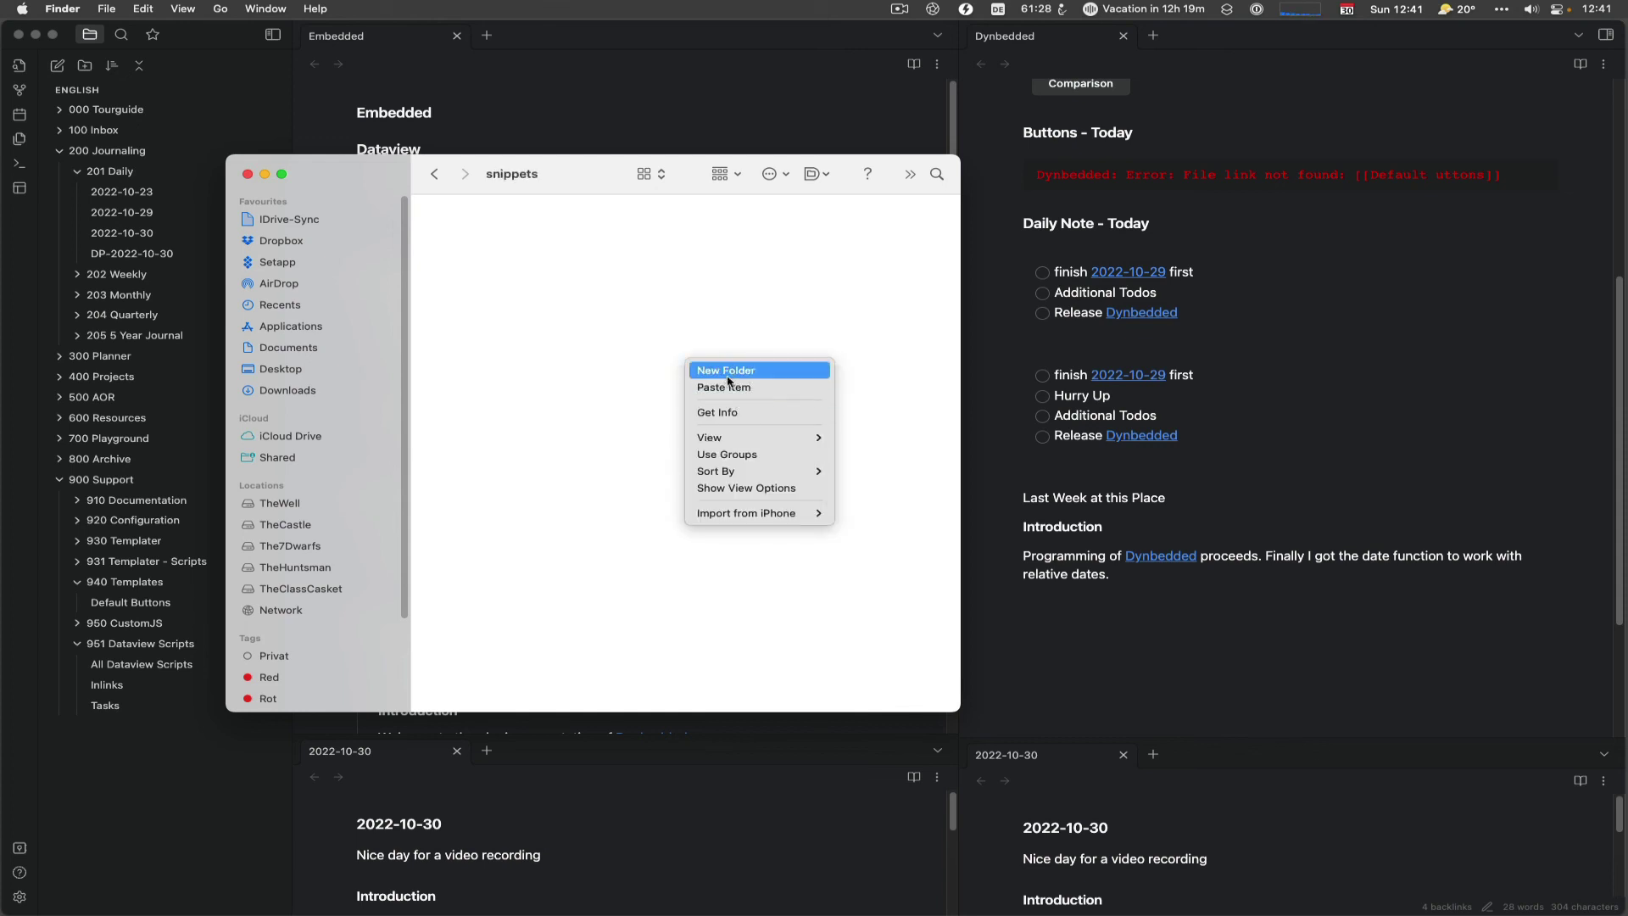
click(727, 387)
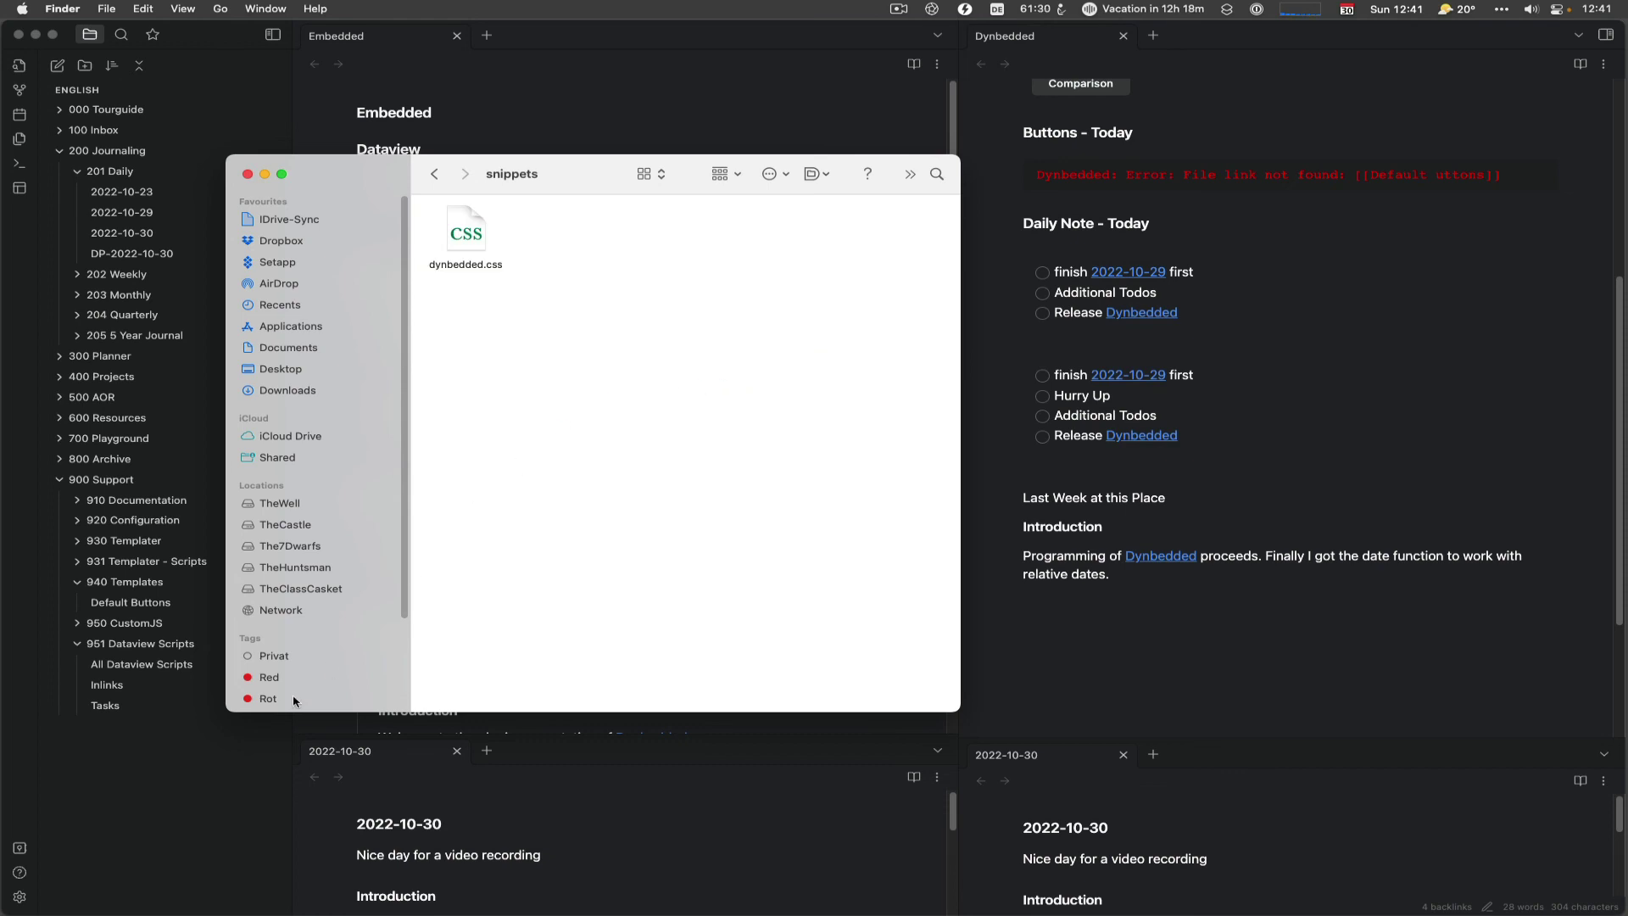
click(20, 897)
Enable the dynbedded CSS snippet under Settings > Appearance
click(19, 896)
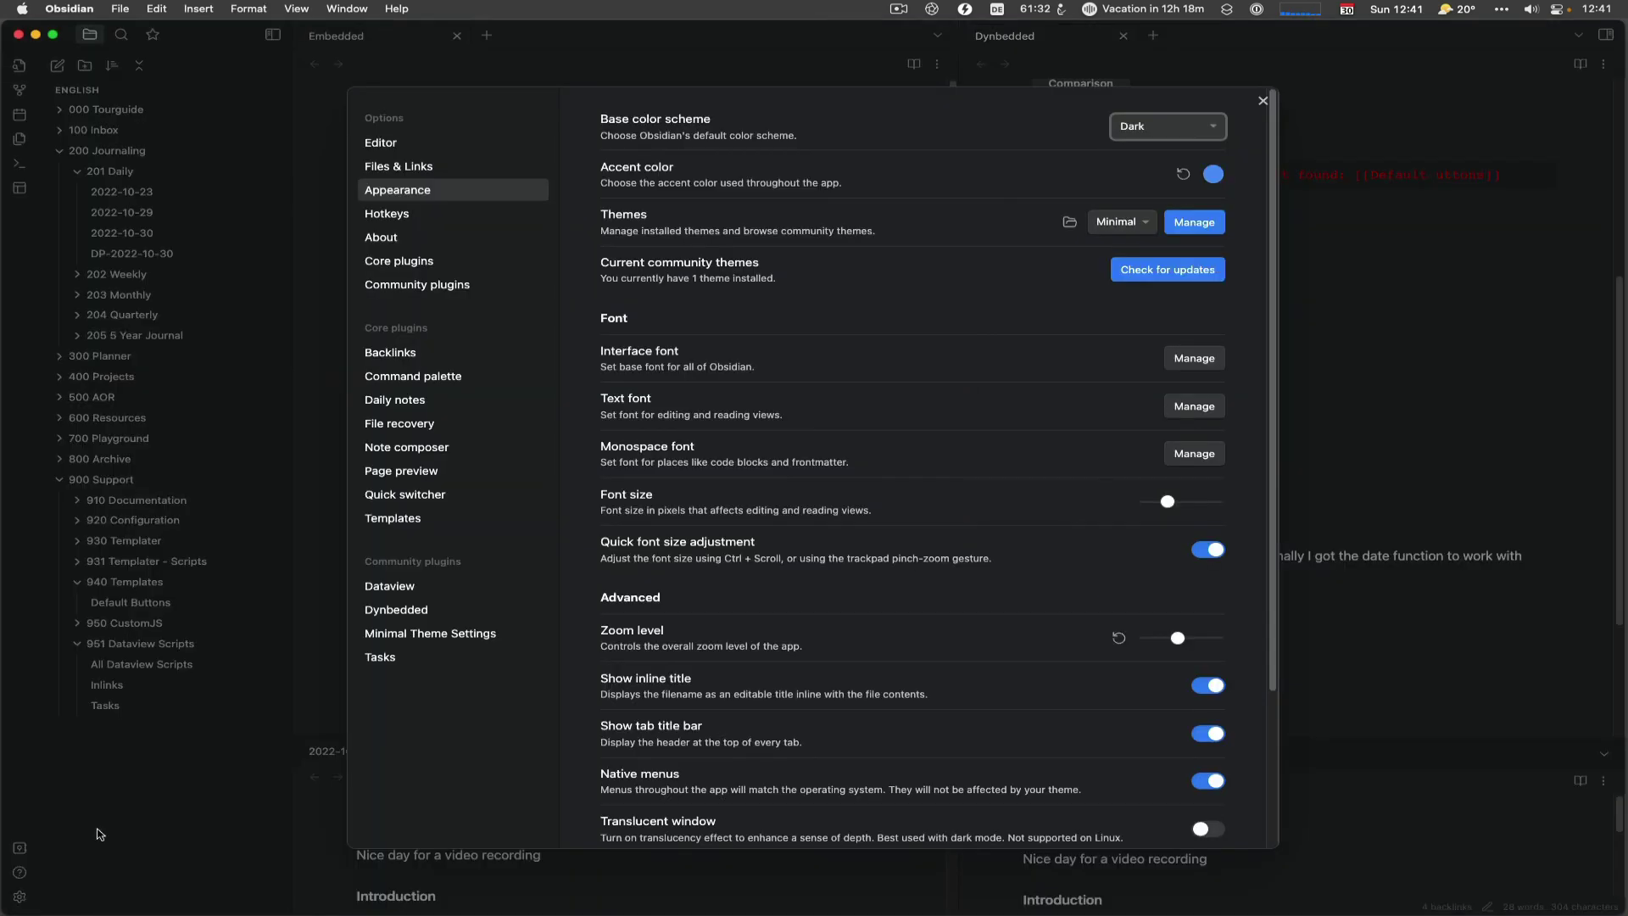
scroll(922, 292, down, 5)
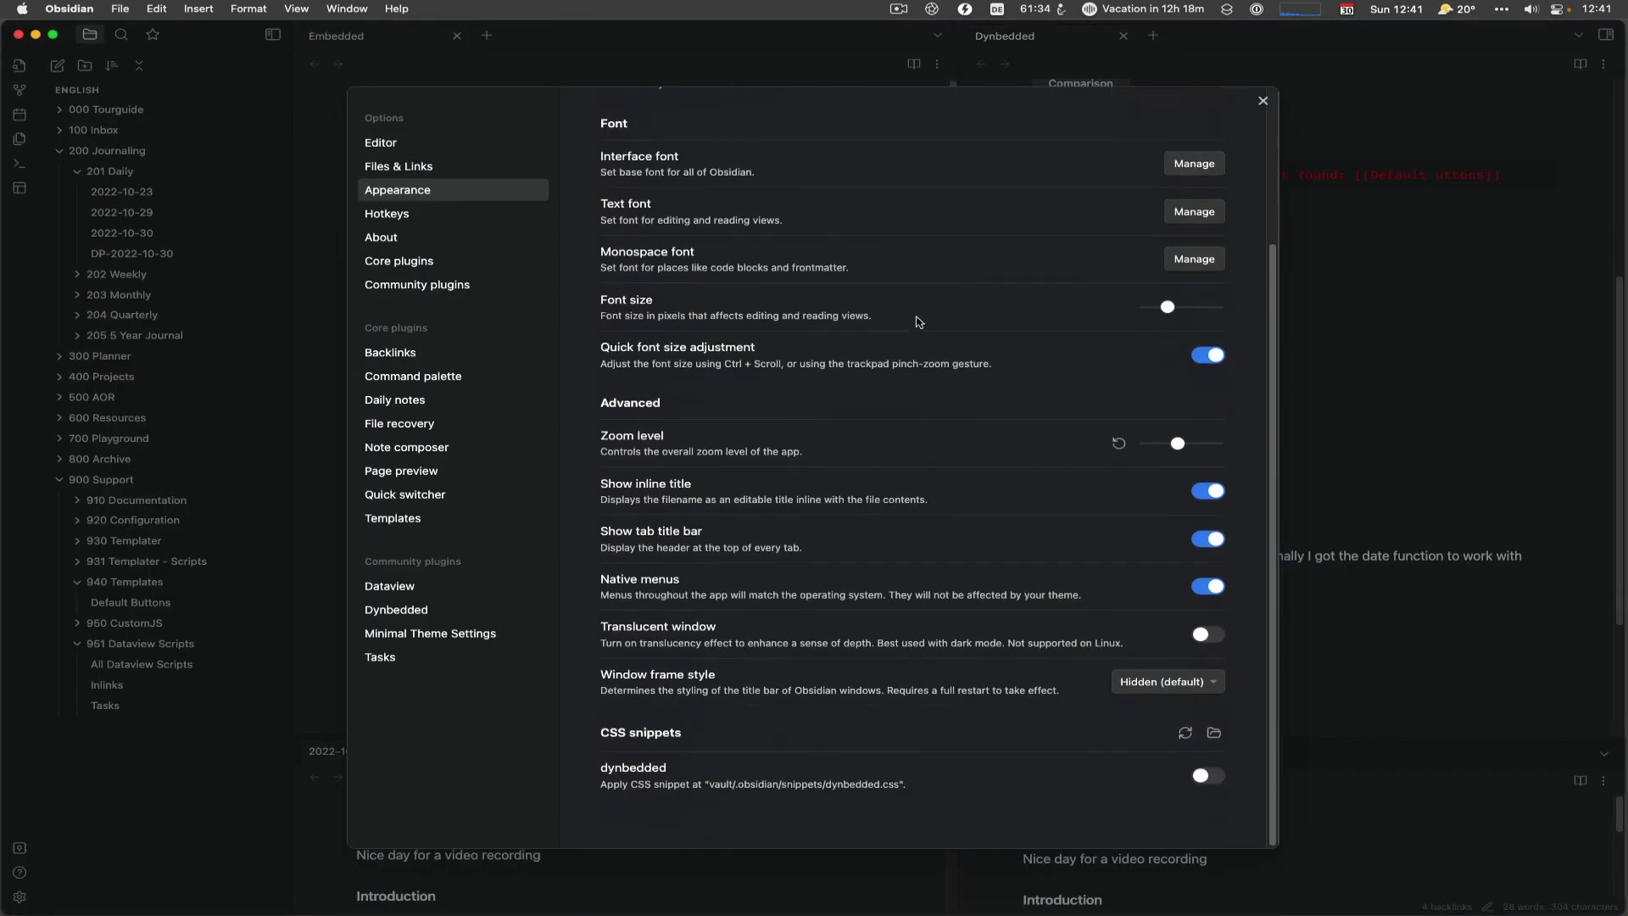
click(1204, 777)
click(1262, 100)
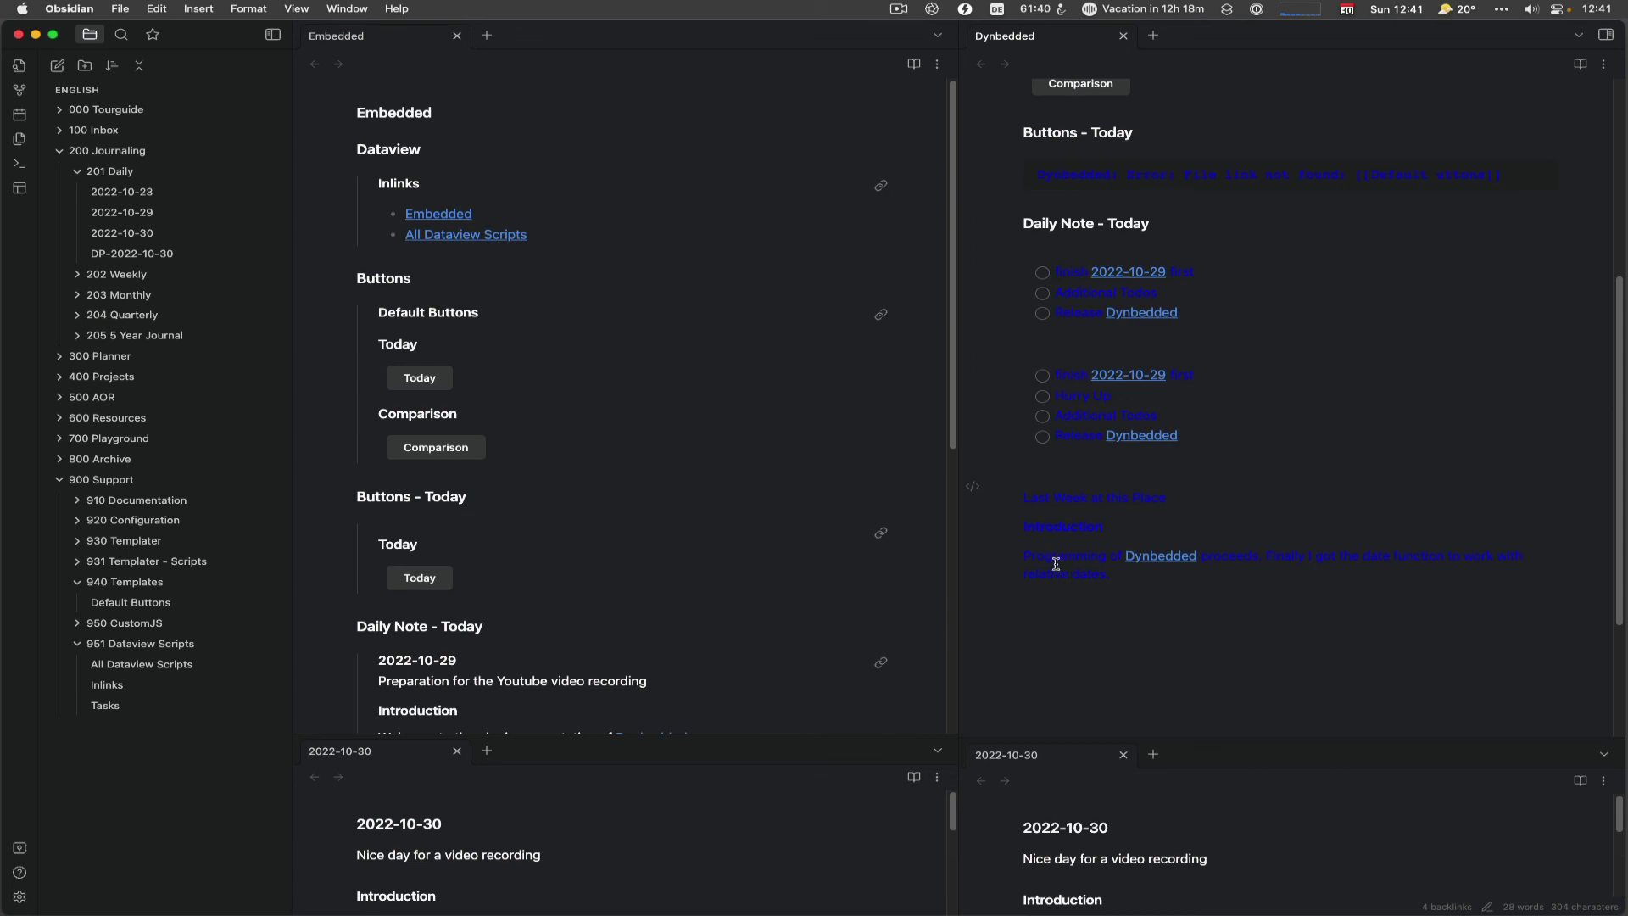
scroll(1056, 563, up, 5)
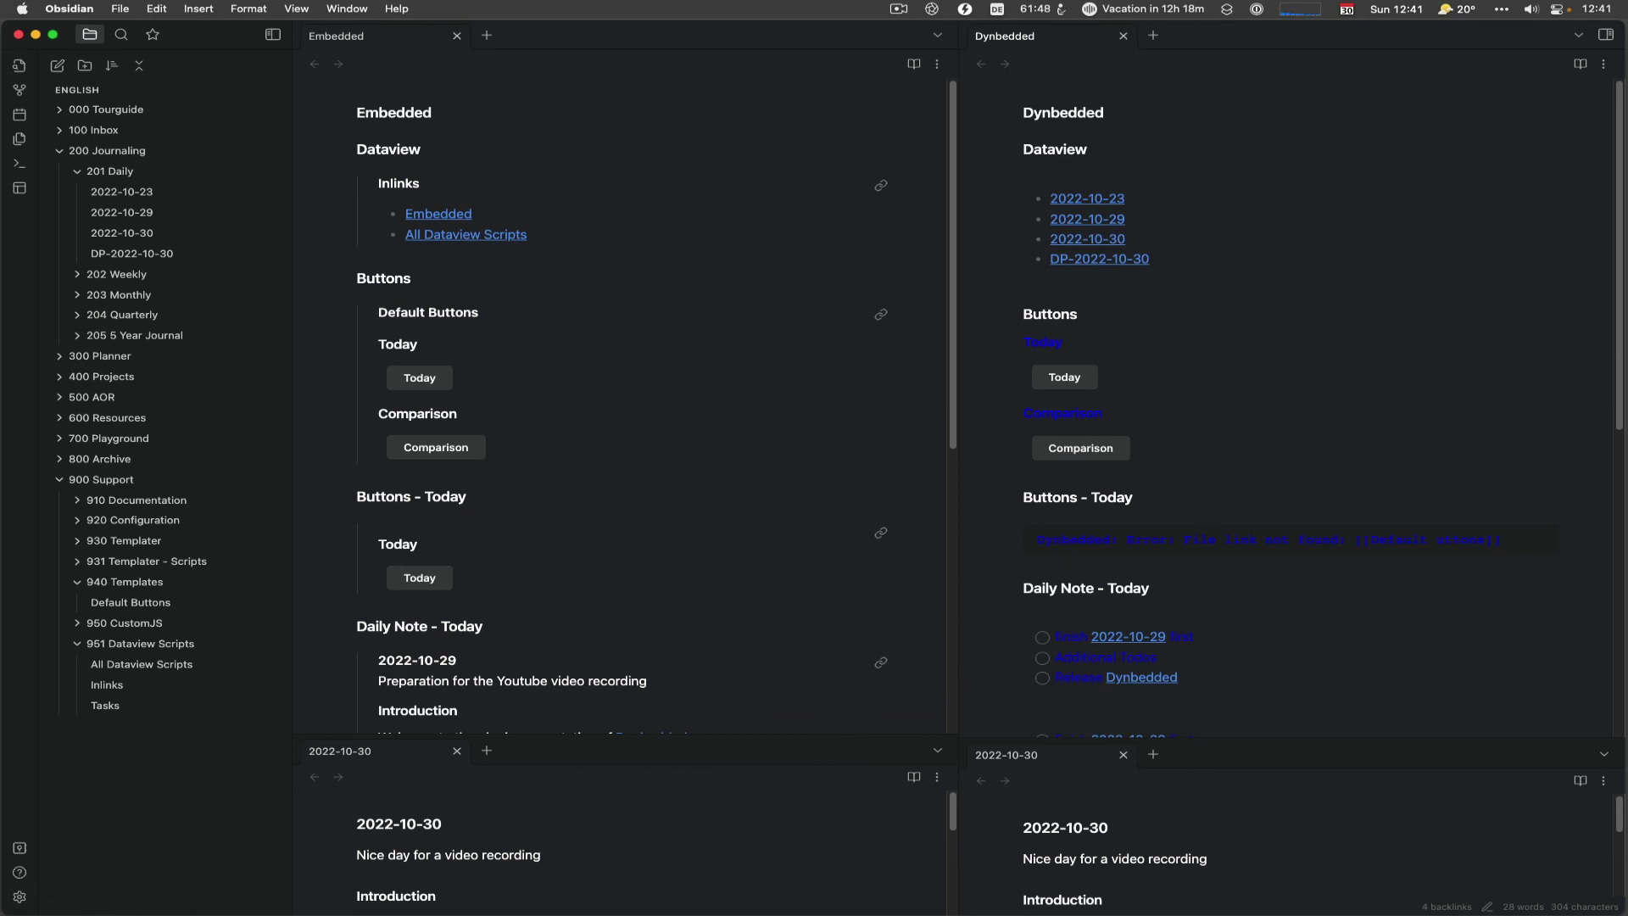
Toggle the dynbedded snippet off and back on, then close Settings
click(19, 896)
scroll(1056, 681, down, 3)
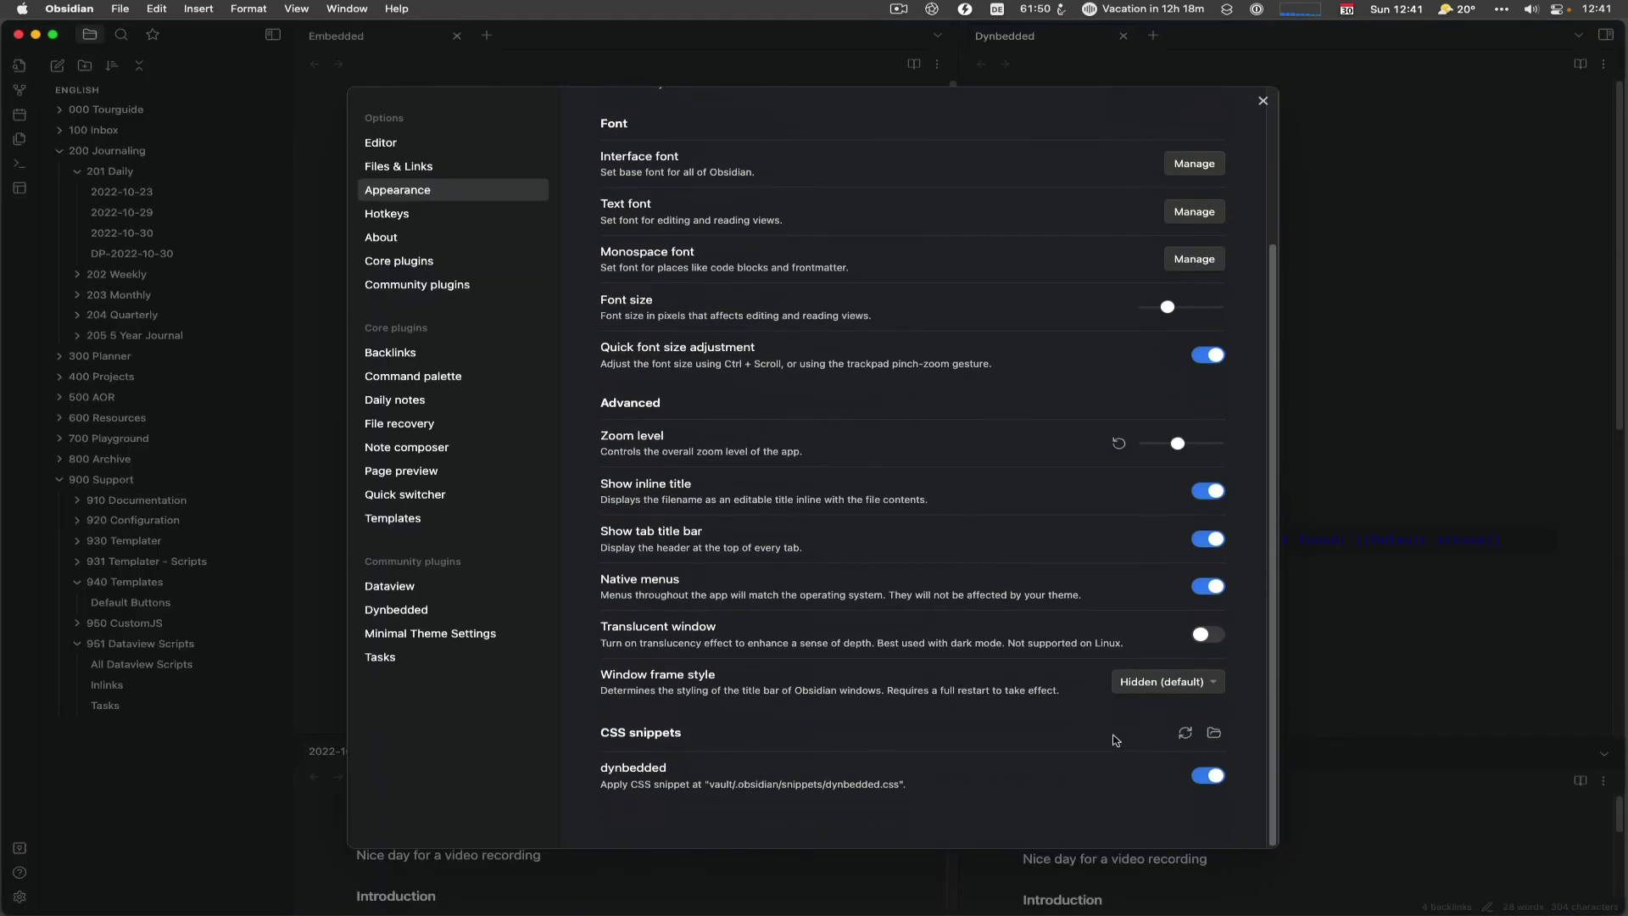
click(1208, 777)
click(1203, 774)
click(1263, 101)
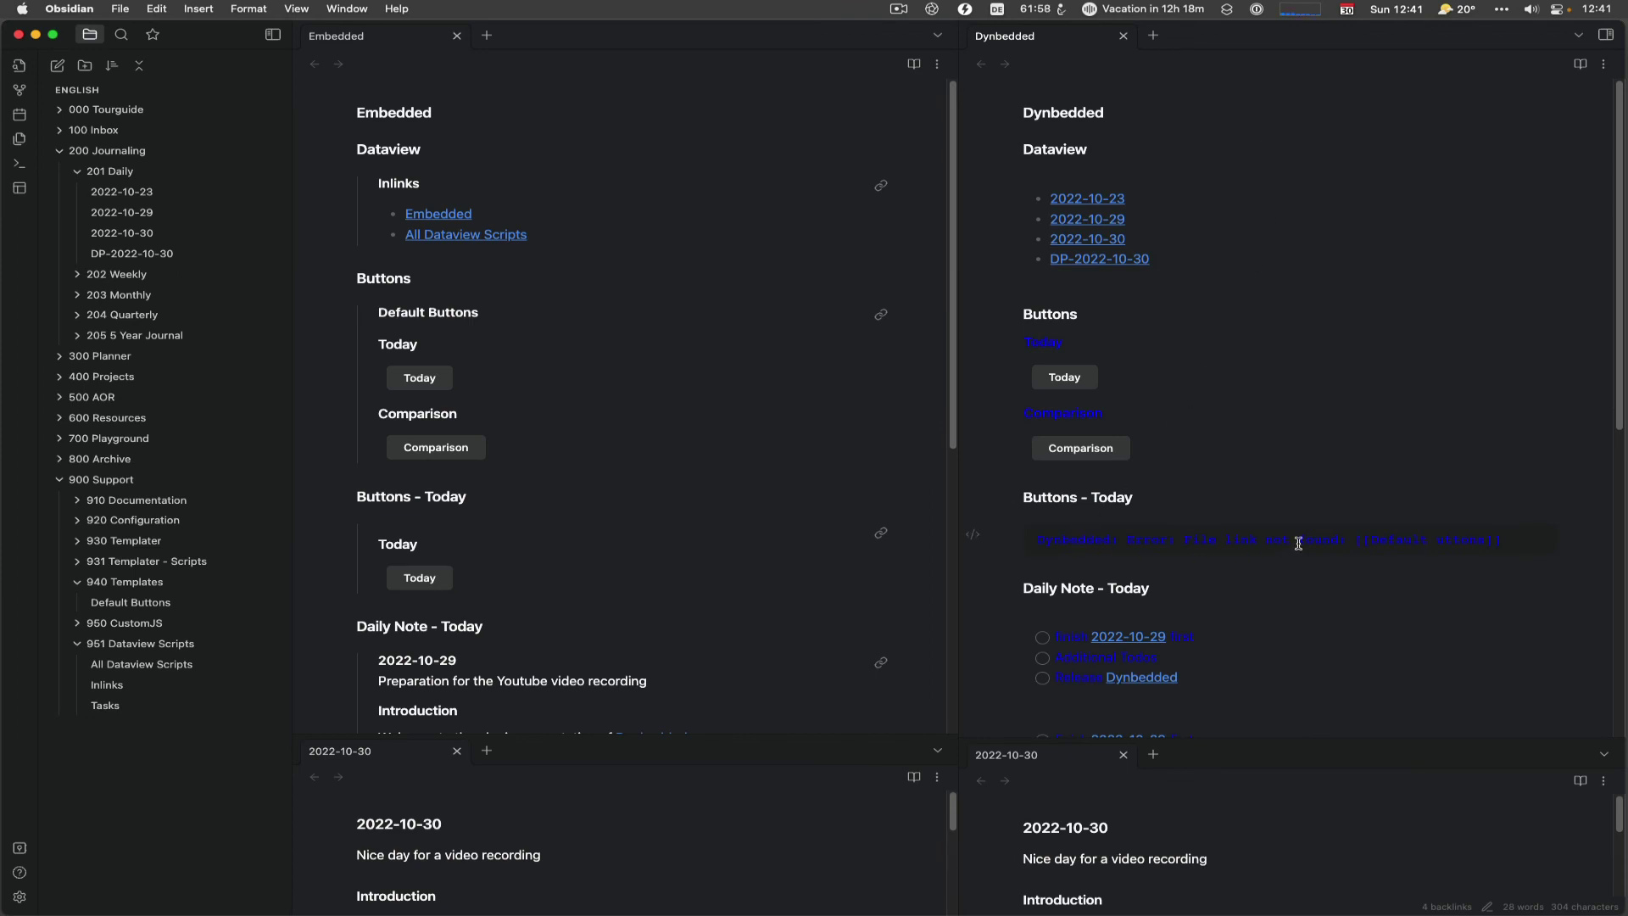
click(972, 534)
key(Down)
key(Down)
key(Down)
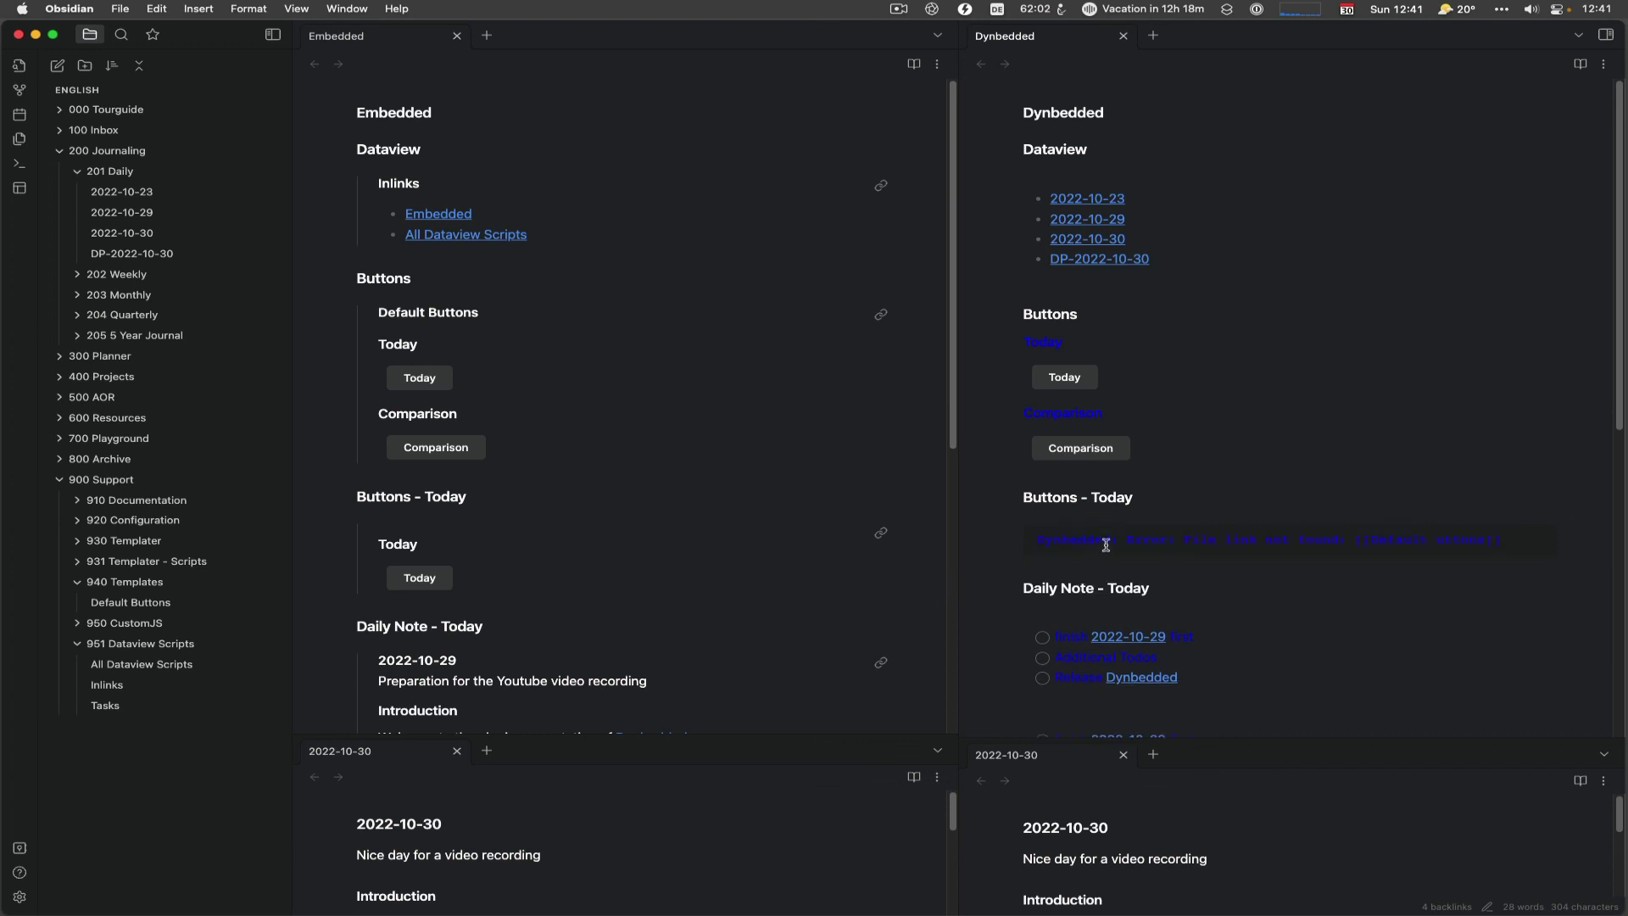